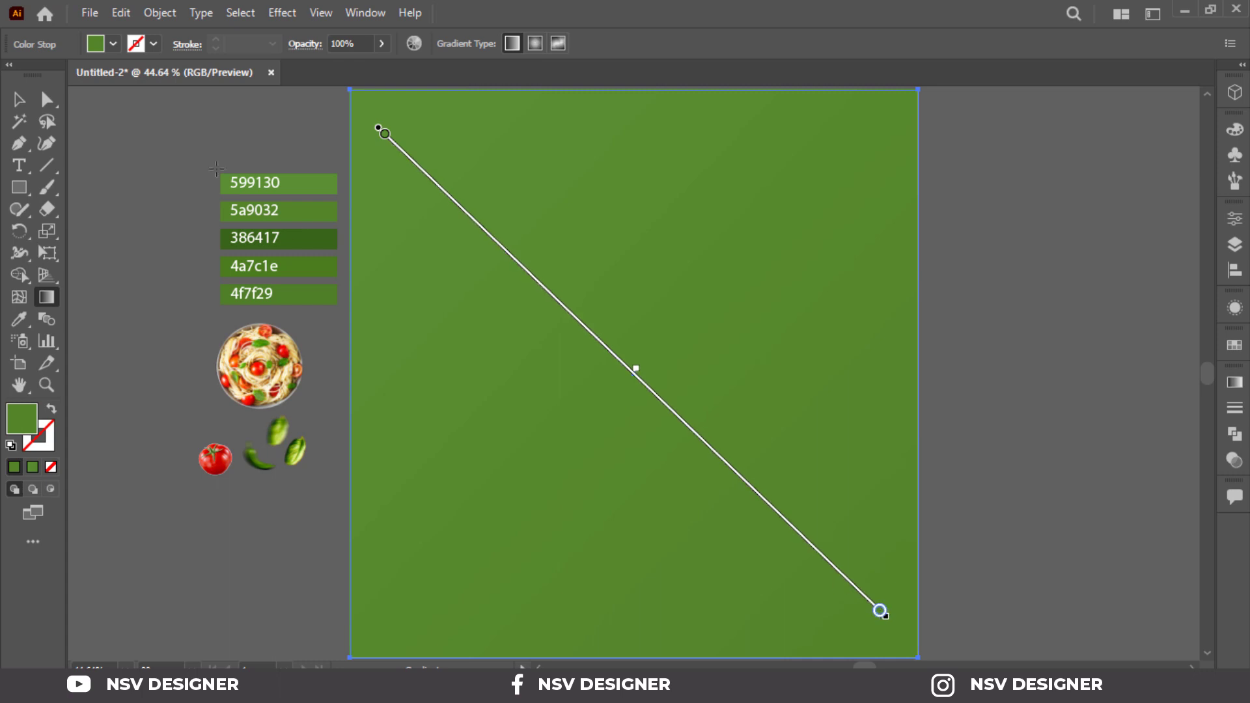
Draw a tall, narrow green gradient rectangle in the empty area beside the artboard
{"action": "left_click", "coordinate": [19, 99]}
{"action": "key", "text": "ctrl+shift+a"}
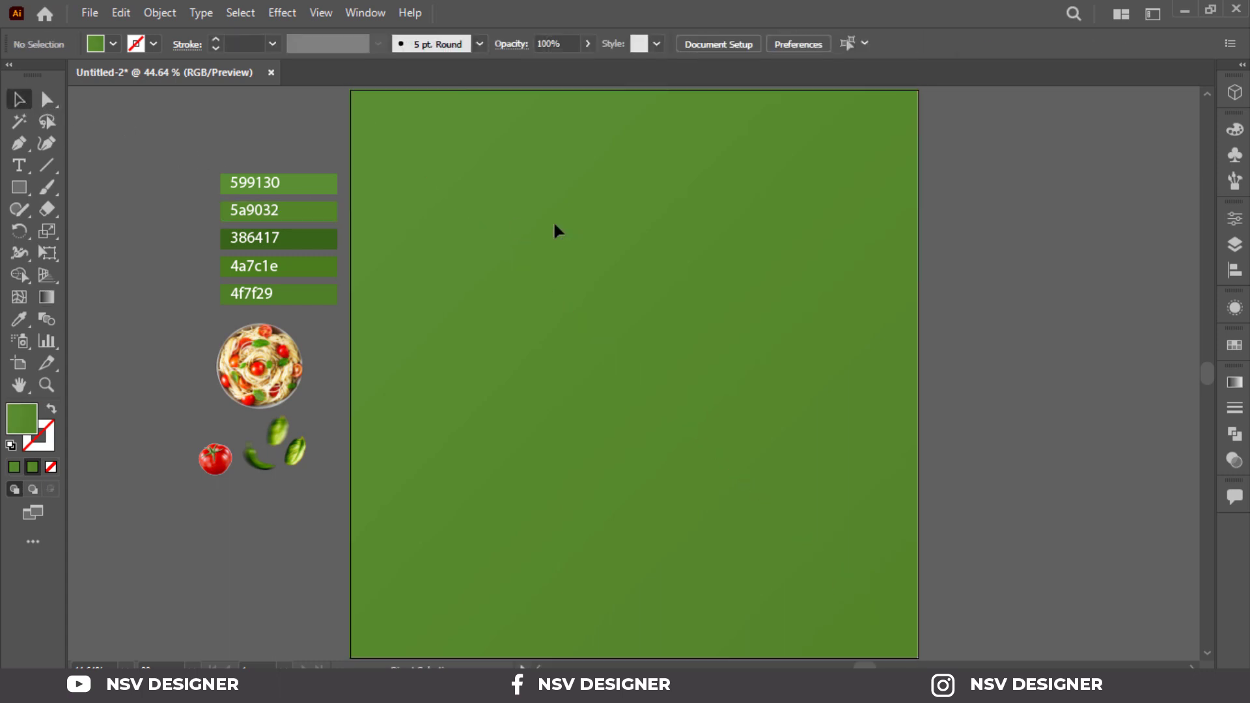
{"action": "scroll", "coordinate": [556, 232], "scroll_direction": "down", "scroll_amount": 1}
{"action": "left_click_drag", "start_coordinate": [915, 313], "coordinate": [795, 307]}
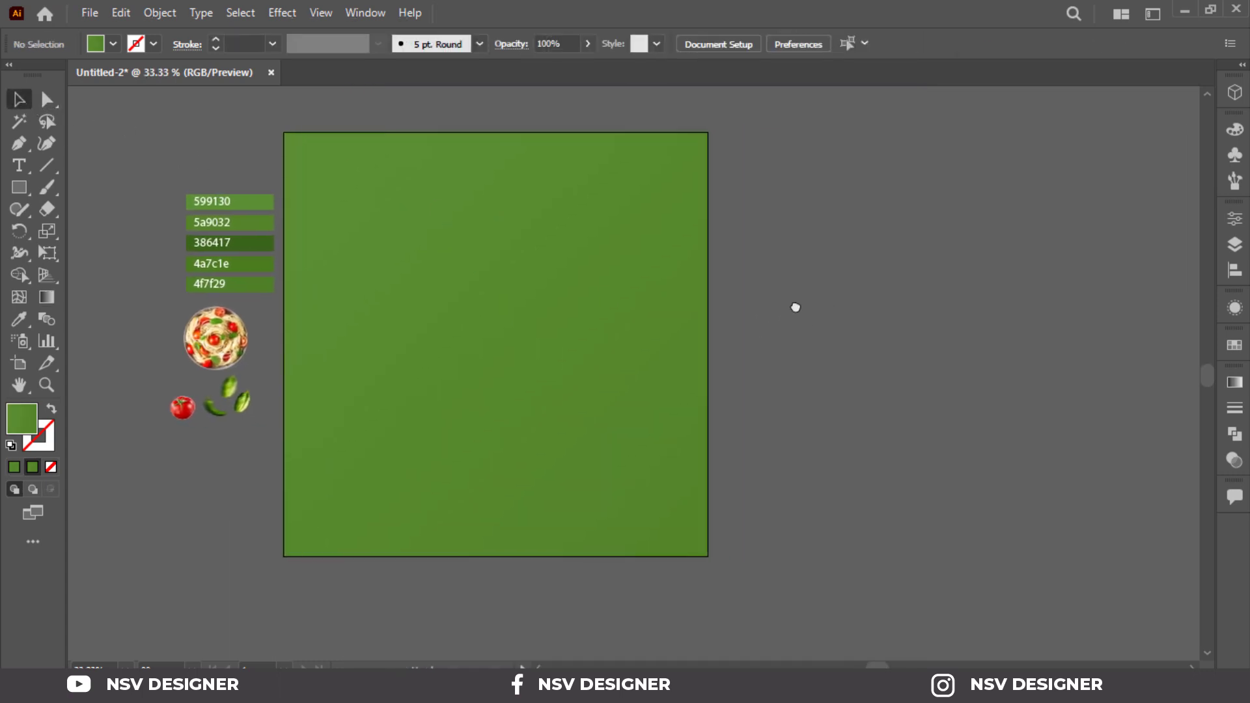
{"action": "left_click", "coordinate": [12, 187]}
{"action": "left_click_drag", "start_coordinate": [832, 150], "coordinate": [980, 557]}
{"action": "key", "text": "v"}
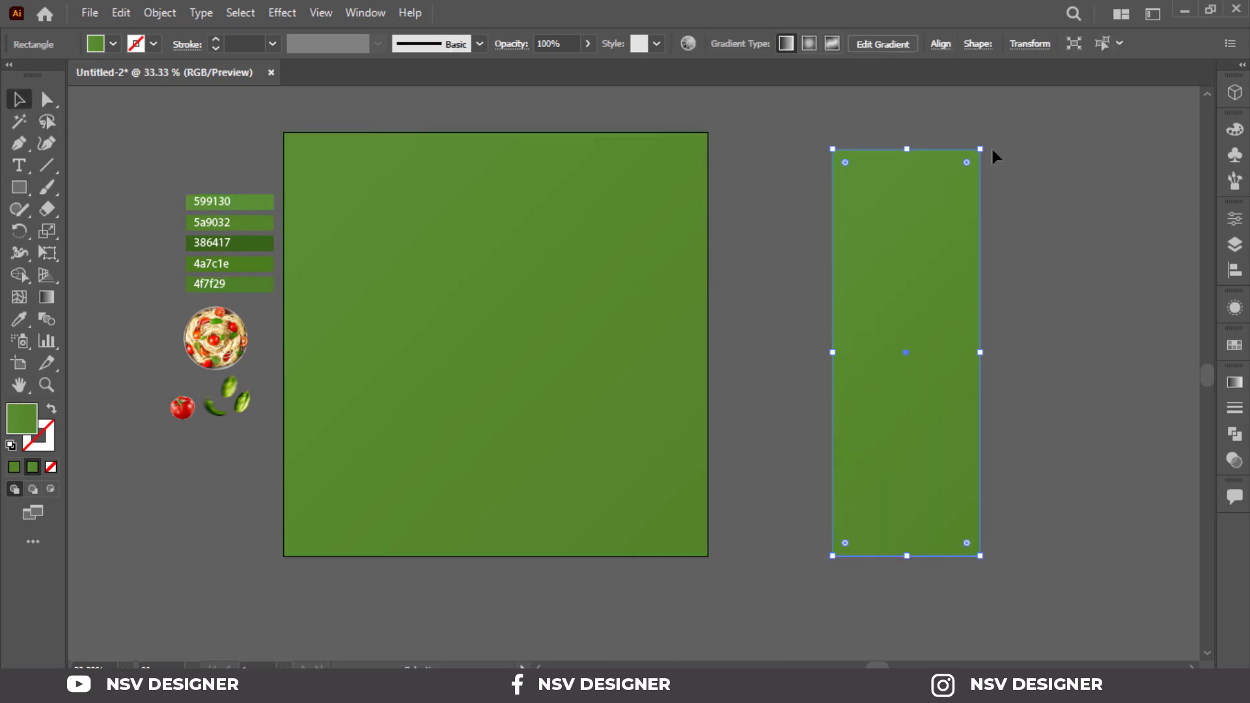
Rotate the tall rectangle 45°, move it over the artboard and lengthen it into a diagonal band crossing from lower-left to upper-right
{"action": "left_click_drag", "start_coordinate": [986, 140], "coordinate": [1106, 294]}
{"action": "left_click_drag", "start_coordinate": [970, 341], "coordinate": [333, 487]}
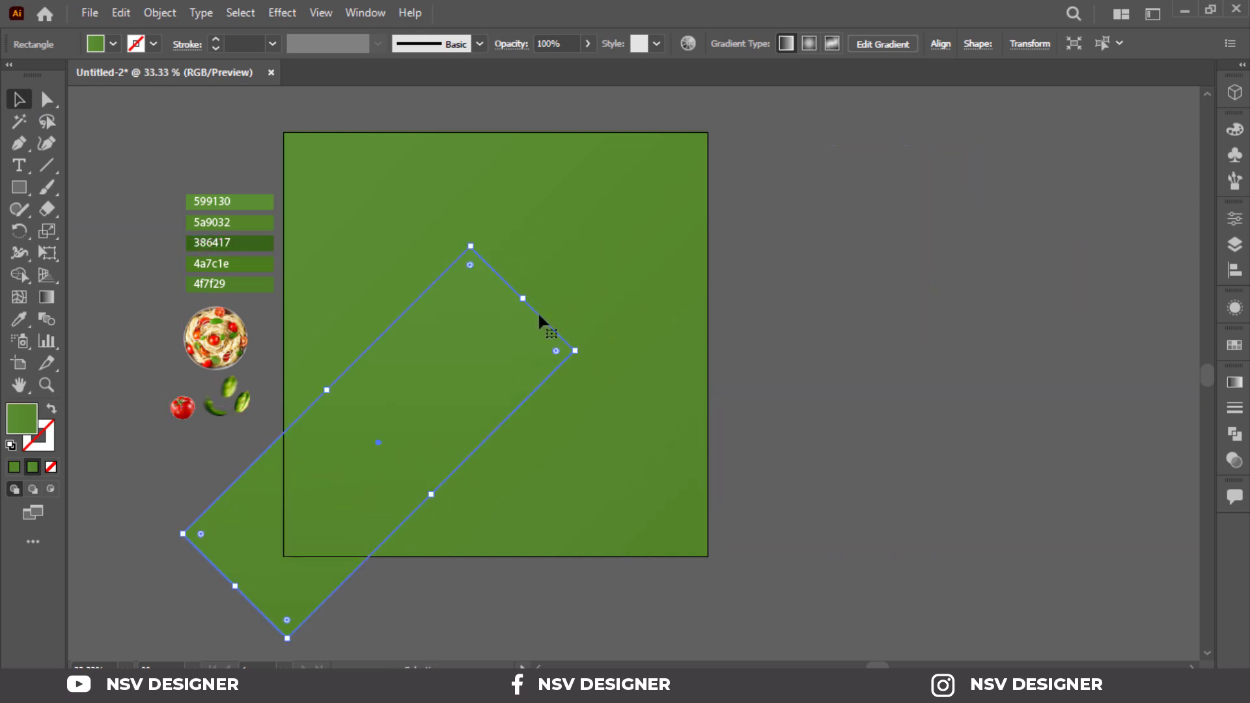
{"action": "left_click_drag", "start_coordinate": [524, 299], "coordinate": [745, 139]}
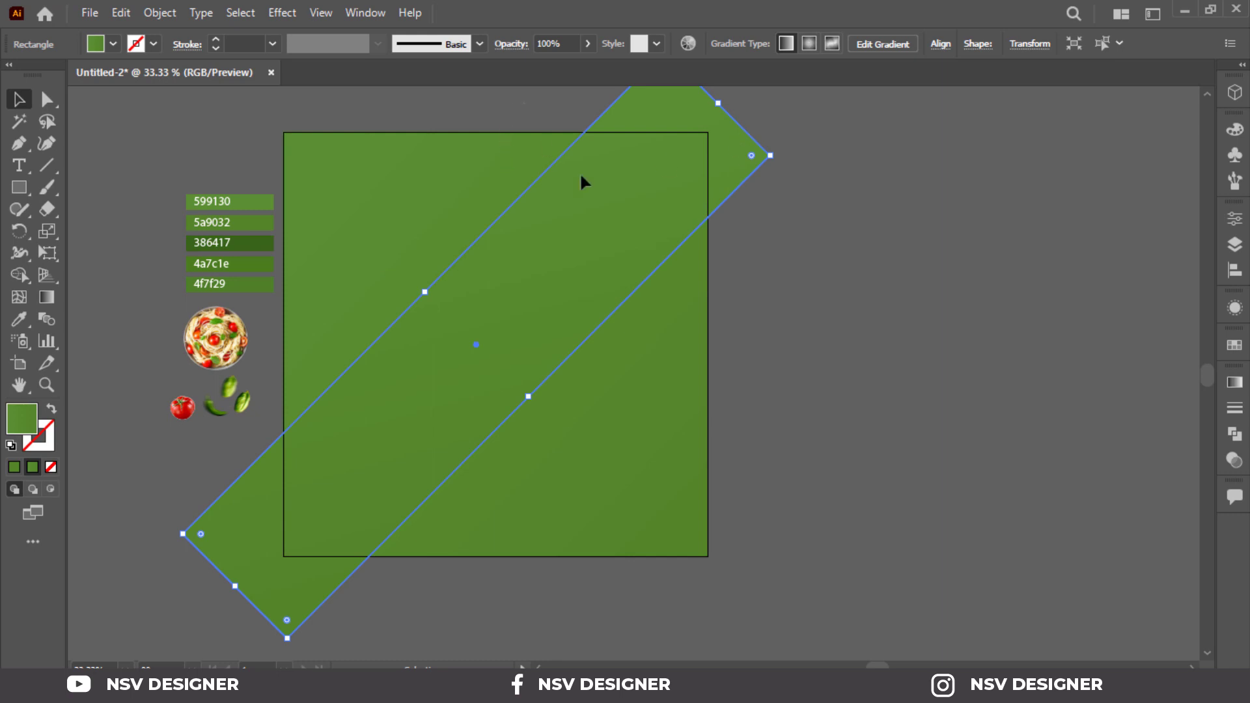
{"action": "key", "text": "ctrl+f"}
{"action": "left_click", "coordinate": [896, 245]}
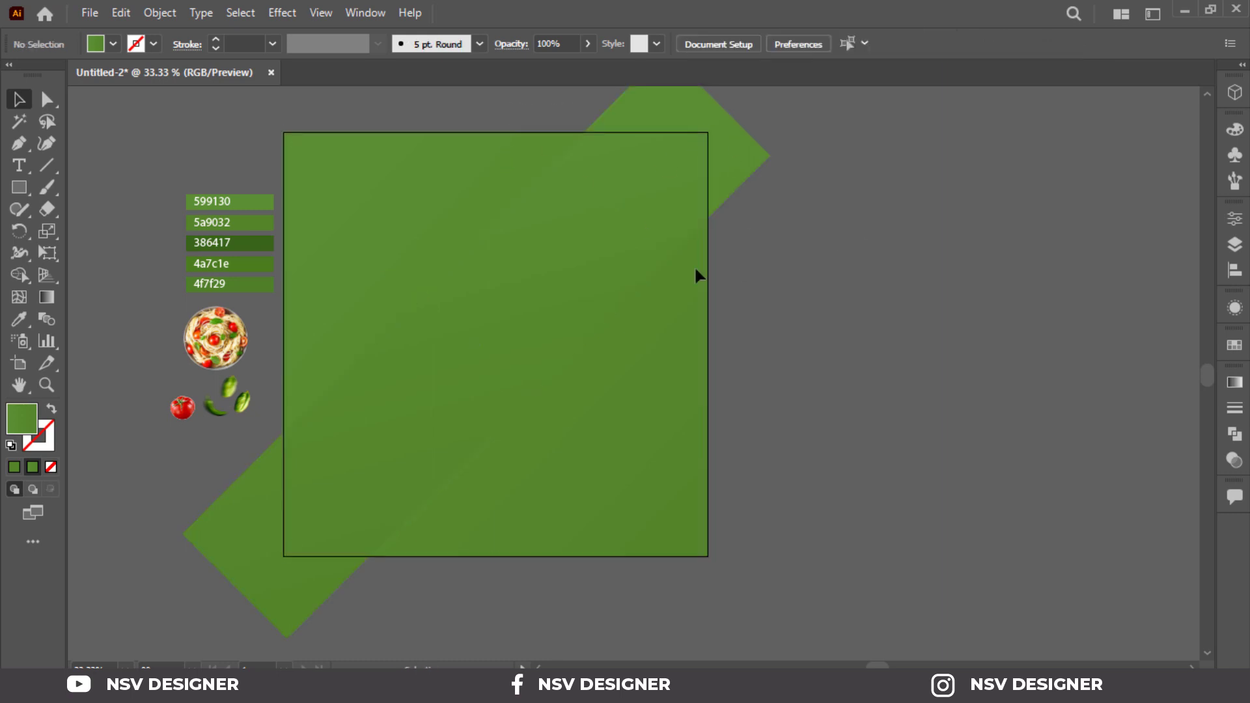
Widen the diagonal band slightly on both sides
{"action": "left_click", "coordinate": [613, 259]}
{"action": "left_click", "coordinate": [611, 261]}
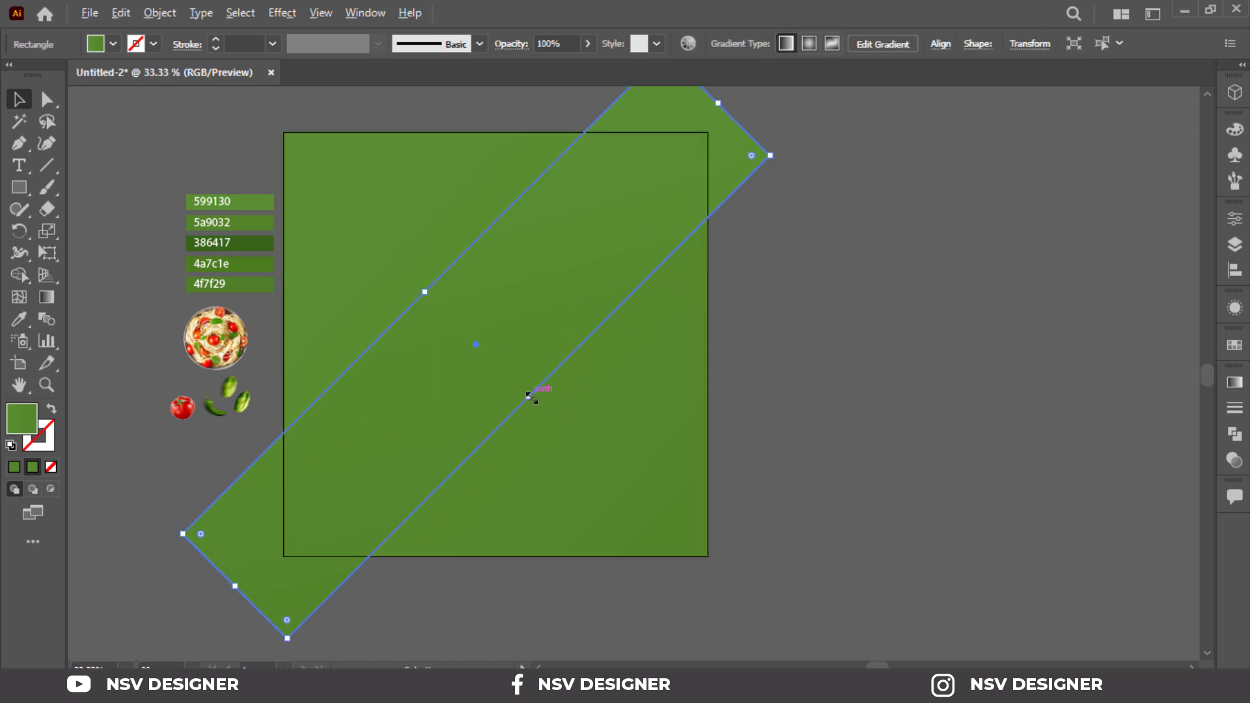
{"action": "left_click_drag", "start_coordinate": [529, 395], "coordinate": [540, 405]}
Trim the band's two ends outside the green background square with the Shape Builder tool
{"action": "left_click_drag", "start_coordinate": [753, 198], "coordinate": [687, 252]}
{"action": "left_click", "coordinate": [19, 274]}
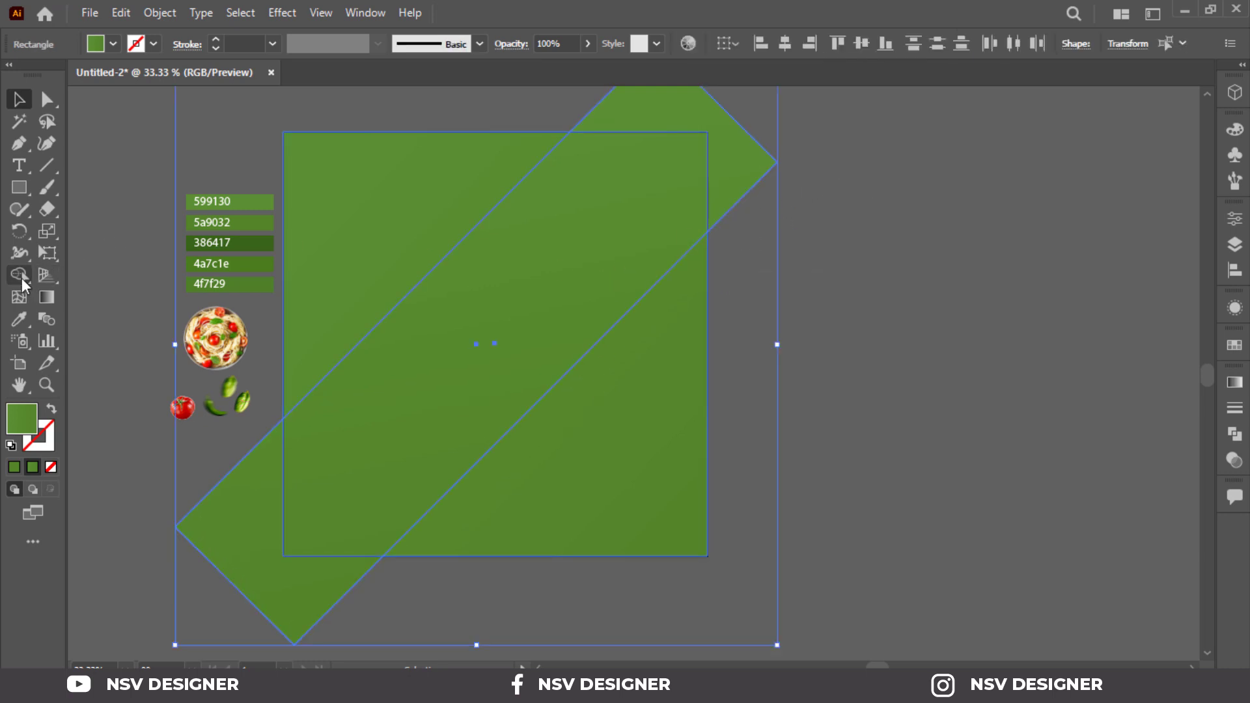
{"action": "left_click", "coordinate": [697, 100], "text": "alt"}
{"action": "left_click", "coordinate": [245, 496], "text": "alt"}
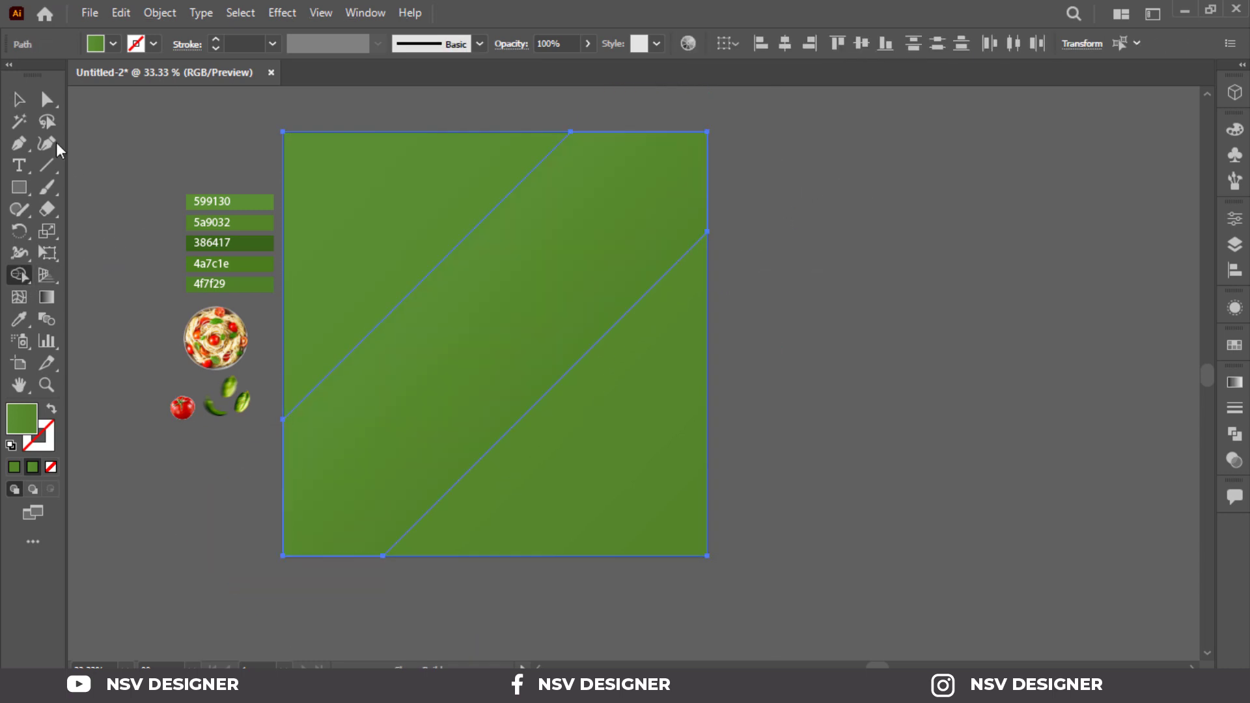
{"action": "left_click", "coordinate": [19, 99]}
{"action": "left_click", "coordinate": [811, 359]}
Recolour the band's gradient, sampling the 386417 swatch for the first stop and the 4a7c1e swatch for the last stop
{"action": "left_click", "coordinate": [560, 291]}
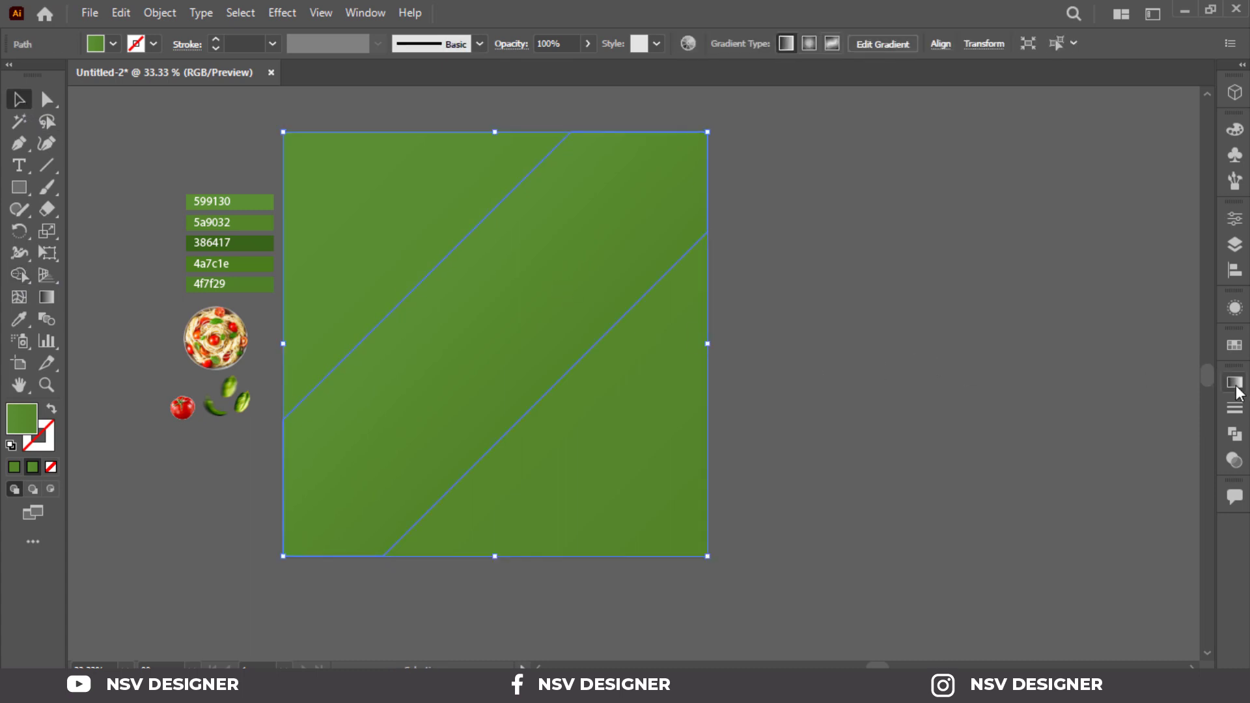
{"action": "left_click", "coordinate": [1234, 383]}
{"action": "left_click", "coordinate": [1022, 580]}
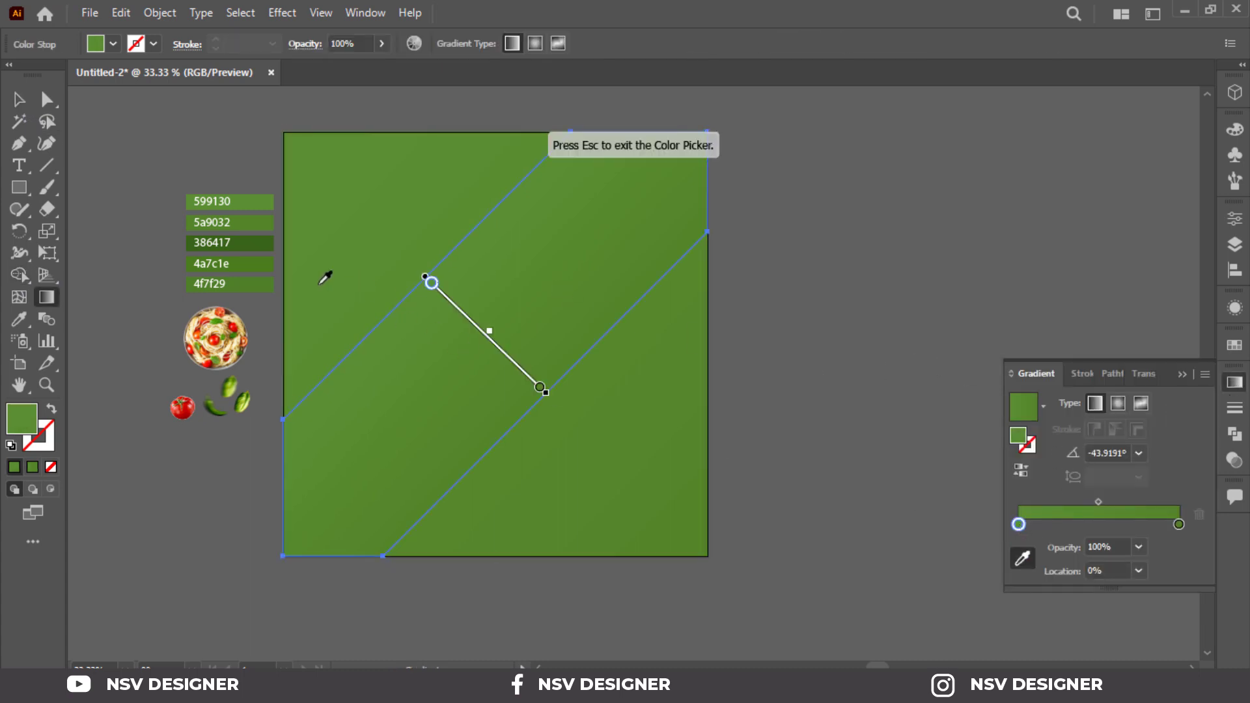
{"action": "left_click", "coordinate": [276, 242]}
{"action": "left_click", "coordinate": [1179, 525]}
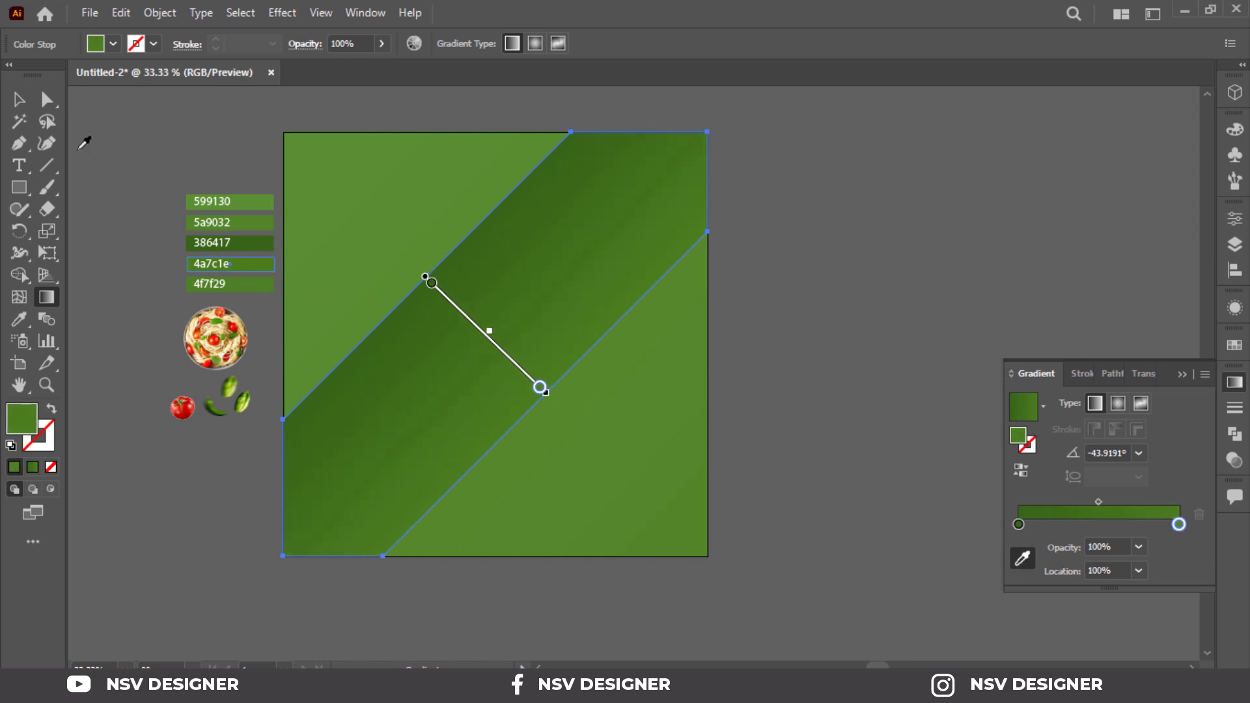
Run the band's gradient lengthwise, from the dark colour near the upper-right end to the lighter one near the lower-left, and deselect it
{"action": "left_click", "coordinate": [18, 99]}
{"action": "key", "text": "g"}
{"action": "mouse_move", "coordinate": [321, 460]}
{"action": "left_mouse_down"}
{"action": "mouse_move", "coordinate": [455, 374]}
{"action": "mouse_move", "coordinate": [502, 326]}
{"action": "left_mouse_up"}
{"action": "left_click_drag", "start_coordinate": [661, 160], "coordinate": [365, 450]}
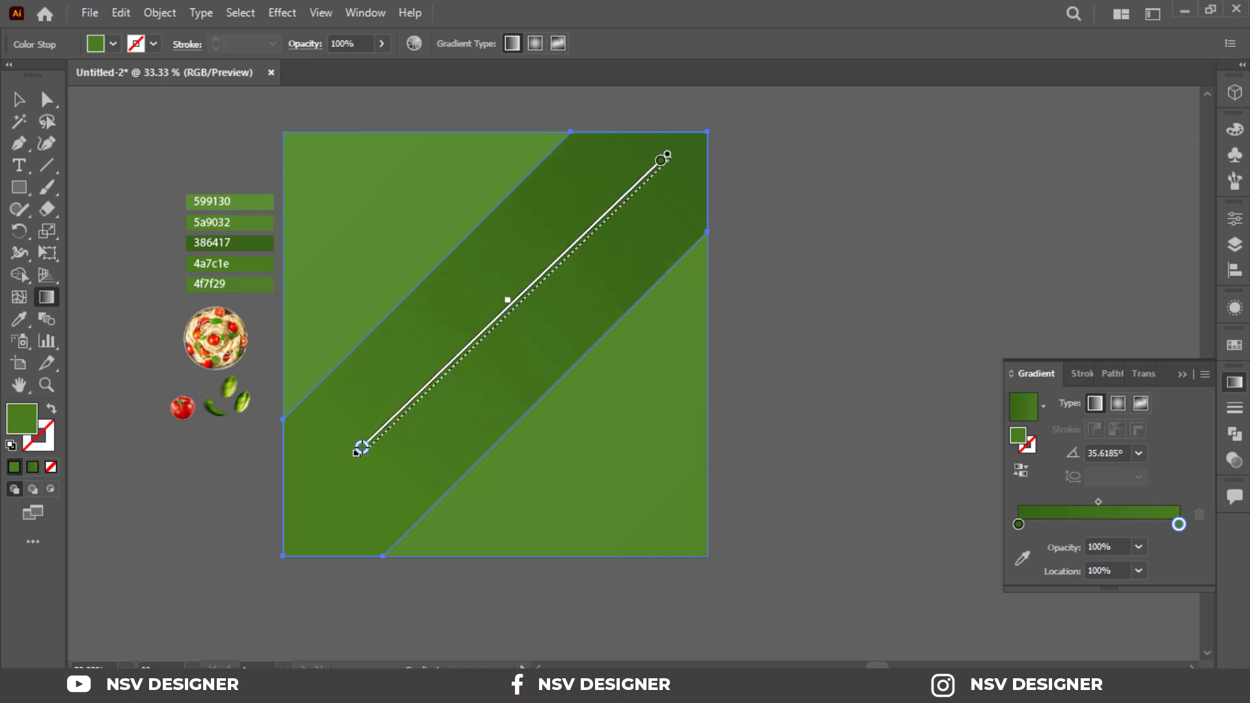
{"action": "left_click", "coordinate": [1187, 374]}
{"action": "left_click", "coordinate": [19, 98]}
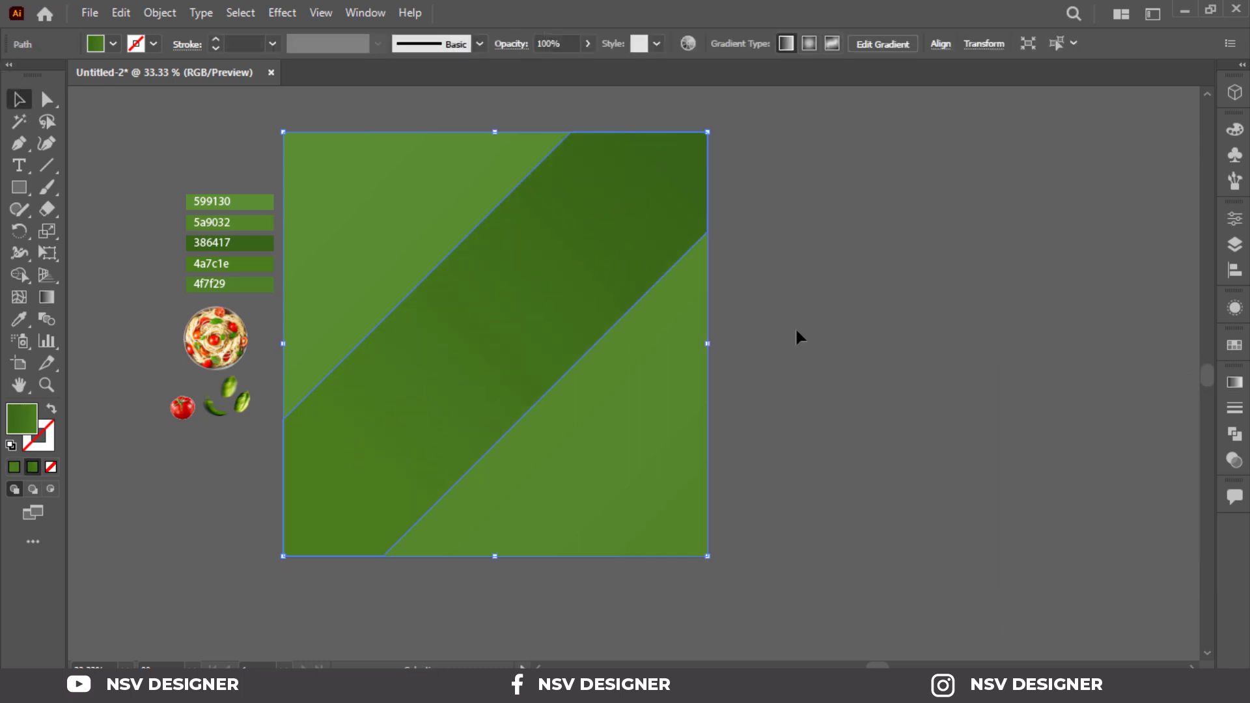
{"action": "left_click", "coordinate": [866, 341]}
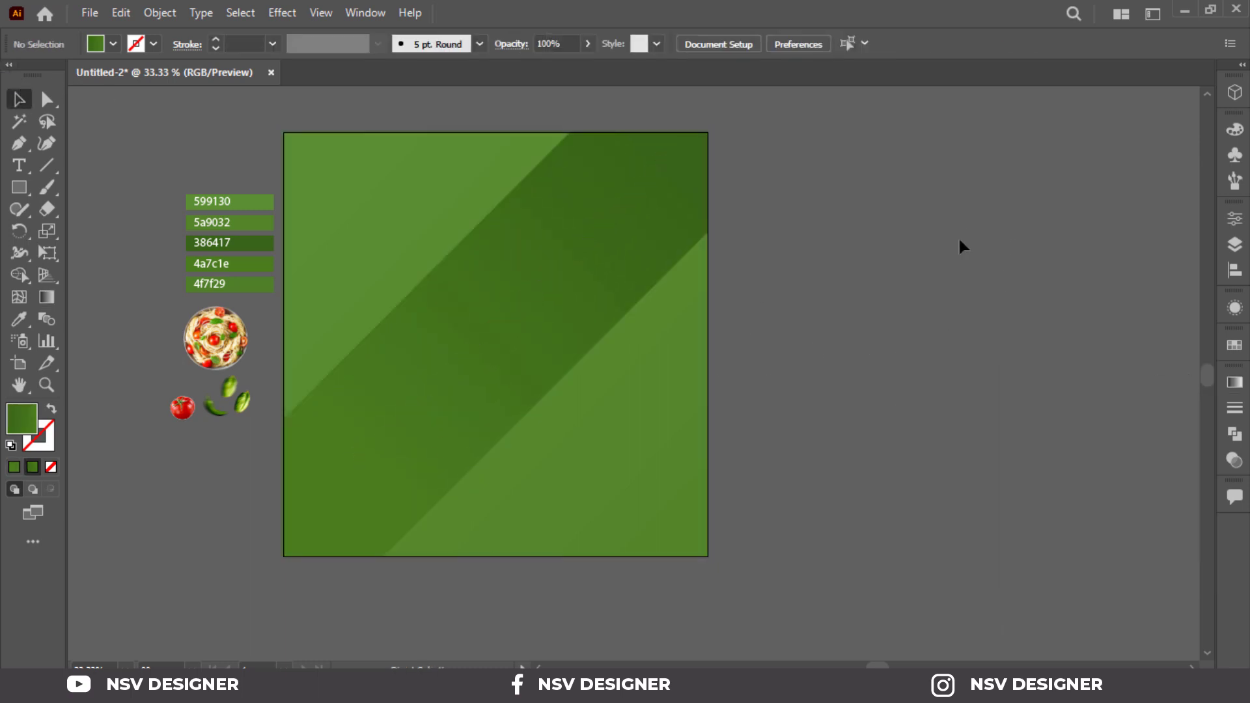
Add the text ITALIAN in the empty area beside the artboard
{"action": "scroll", "coordinate": [960, 240], "scroll_direction": "up", "scroll_amount": 1}
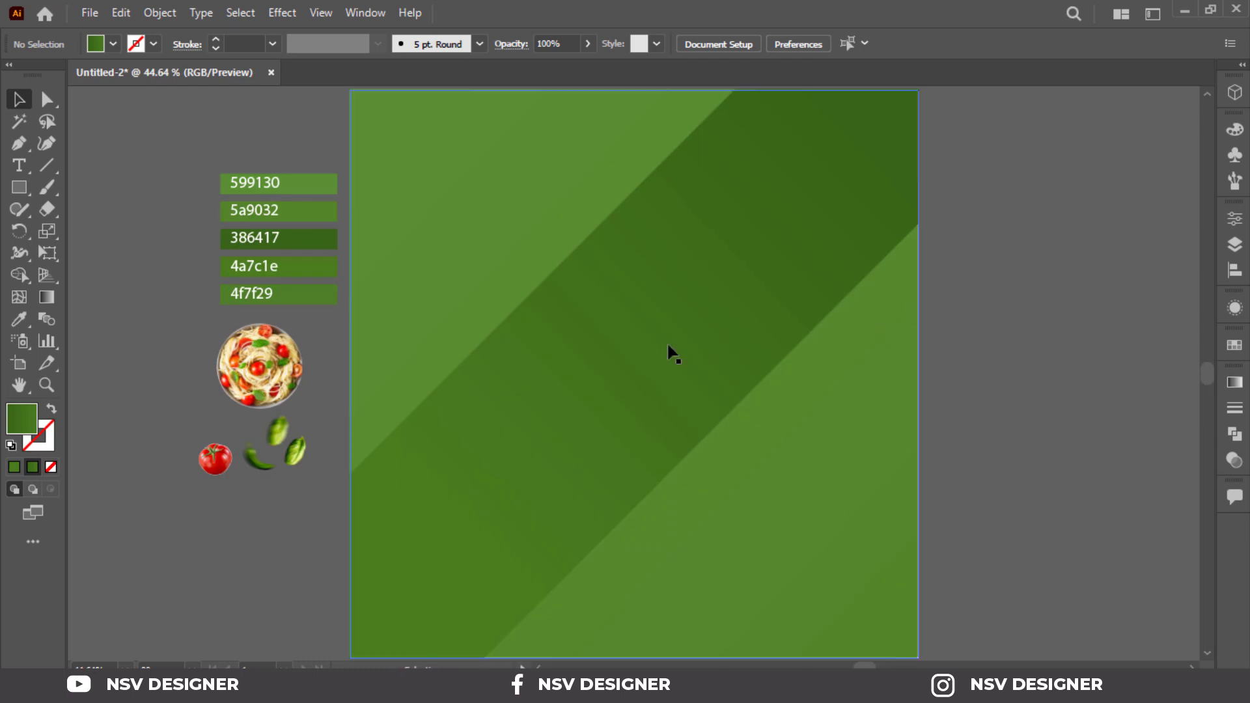
{"action": "left_click", "coordinate": [19, 165]}
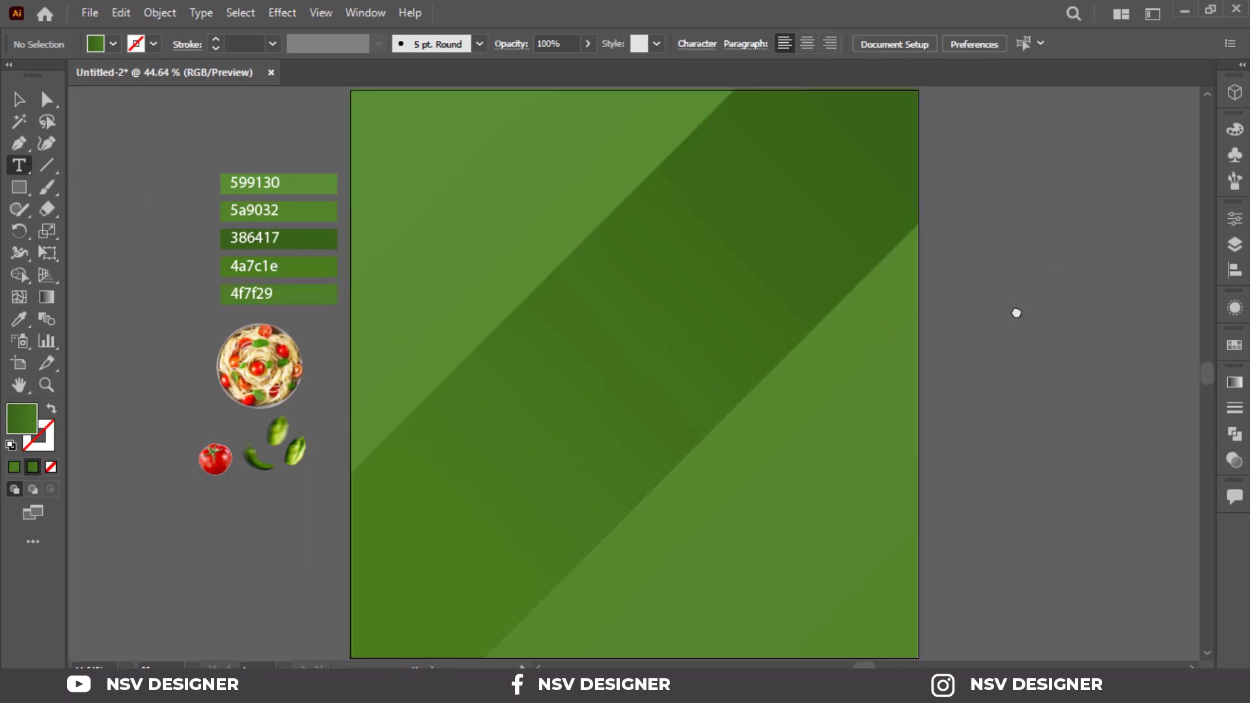
{"action": "left_click_drag", "start_coordinate": [1017, 313], "coordinate": [795, 318]}
{"action": "left_click", "coordinate": [796, 317]}
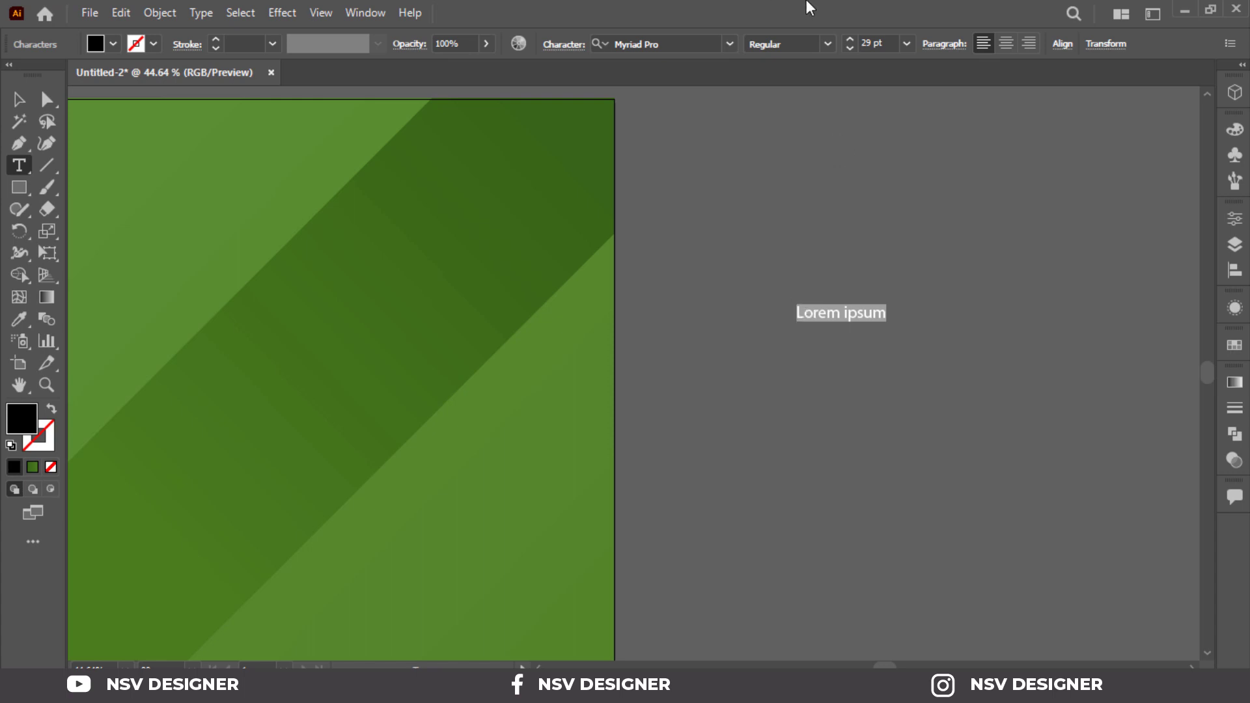
{"action": "key", "text": "BackSpace"}
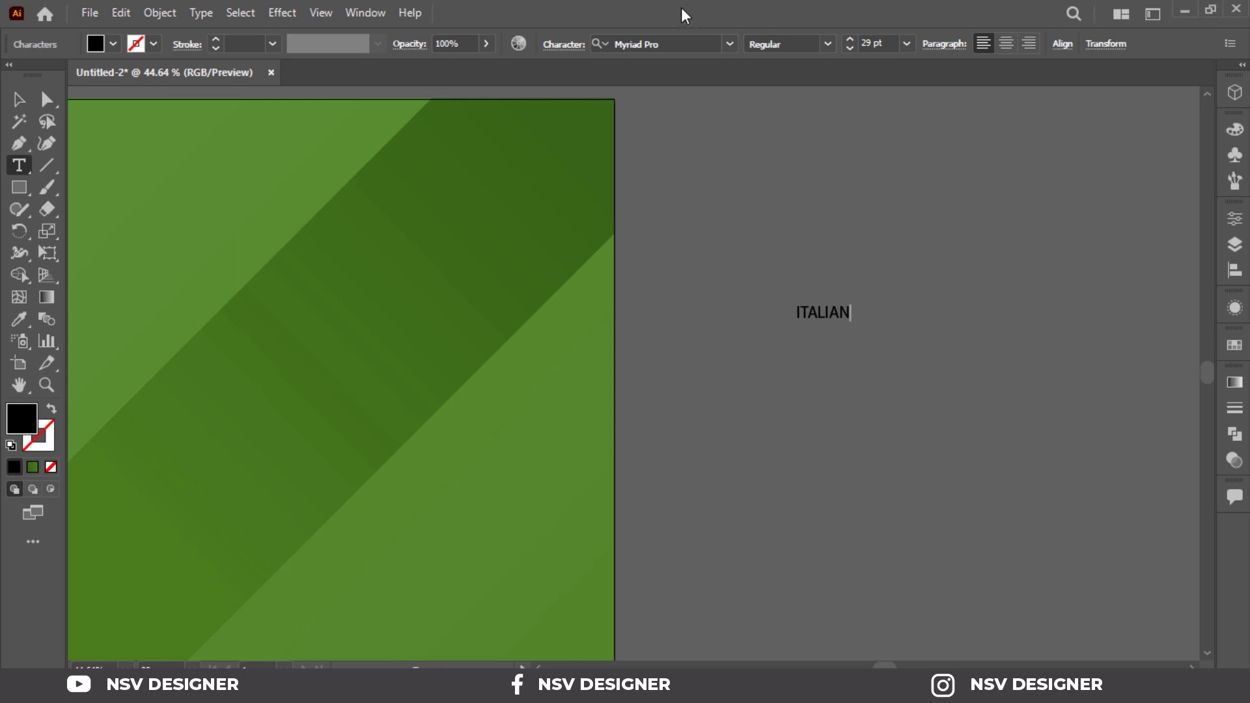
{"action": "key", "text": "Escape"}
Duplicate the ITALIAN text just below and change the copy to FOOD
{"action": "left_click", "coordinate": [845, 458]}
{"action": "left_click_drag", "start_coordinate": [834, 326], "coordinate": [825, 351]}
{"action": "double_click", "coordinate": [826, 351]}
{"action": "key", "text": "Escape"}
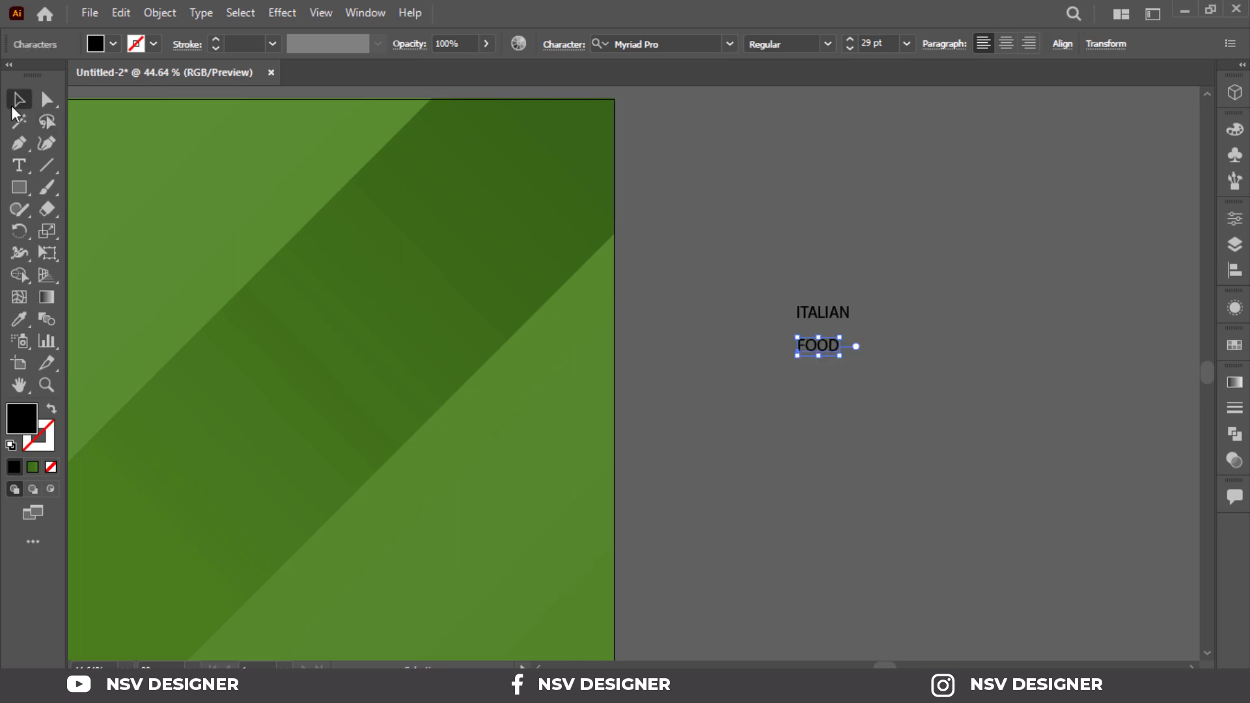
Duplicate the FOOD text below and change the copy to CUISINE
{"action": "left_click_drag", "start_coordinate": [830, 345], "coordinate": [811, 403]}
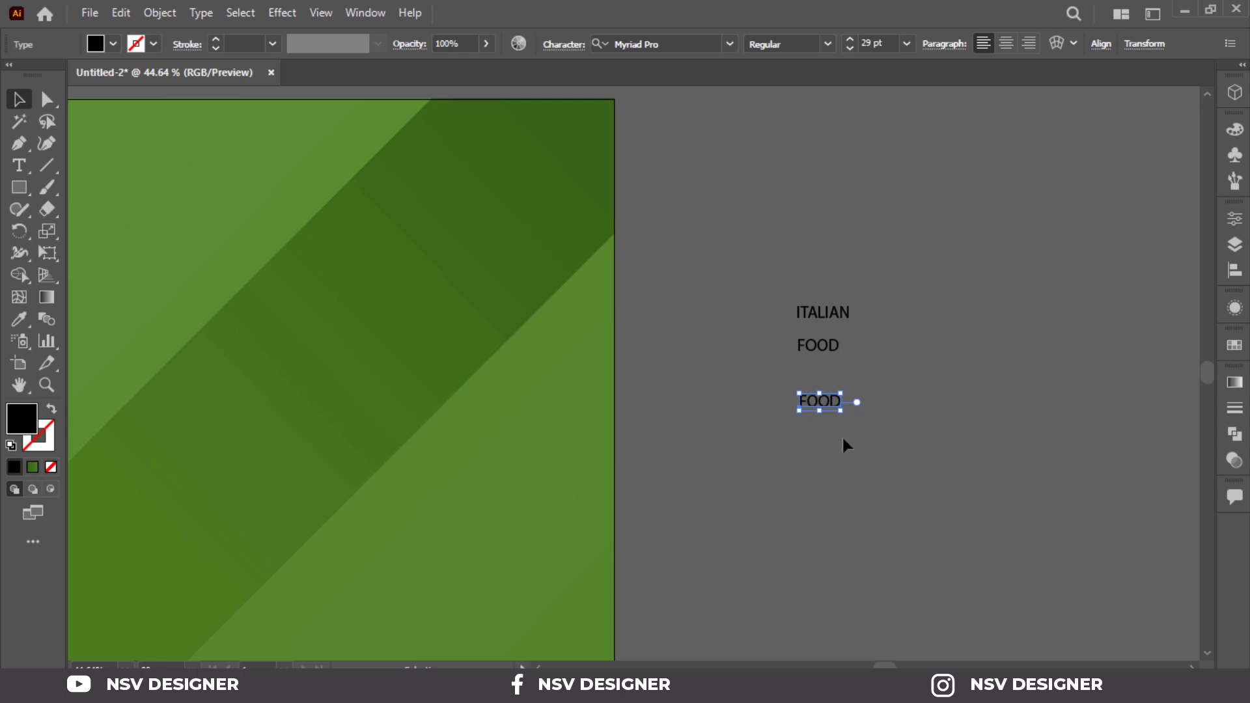
{"action": "double_click", "coordinate": [829, 399]}
{"action": "double_click", "coordinate": [829, 399]}
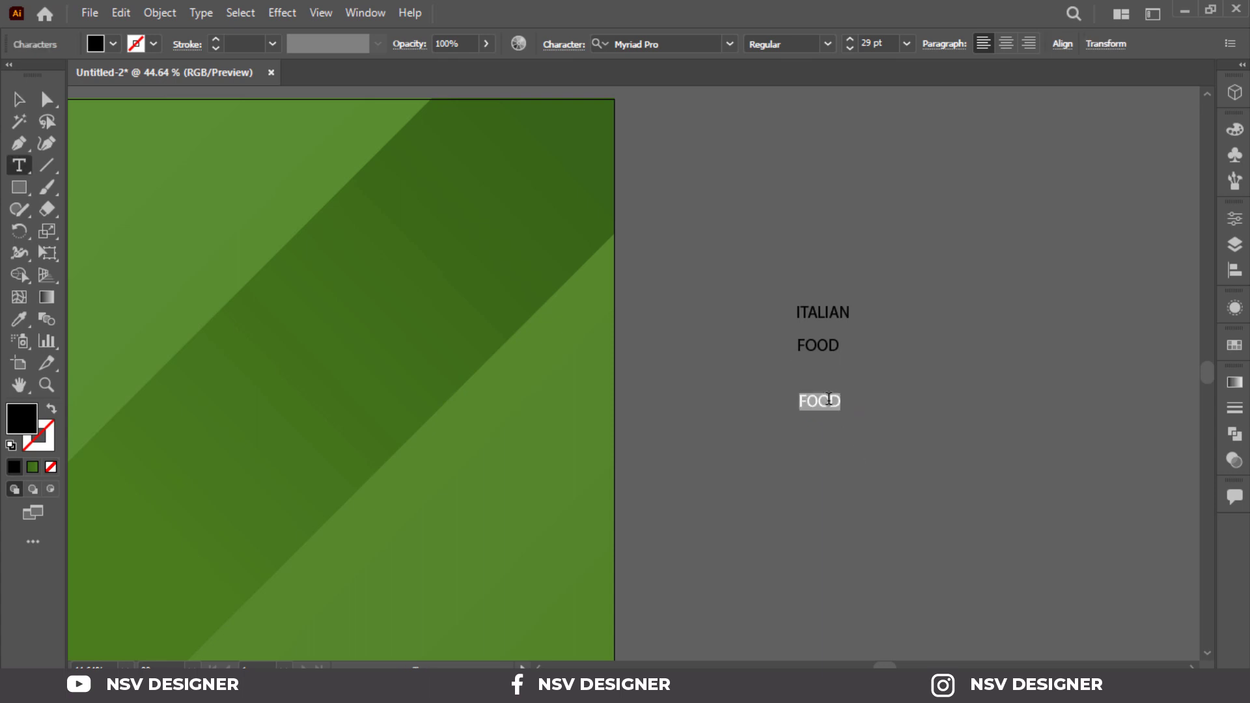
{"action": "type", "text": "CUISINE"}
{"action": "left_click", "coordinate": [19, 99]}
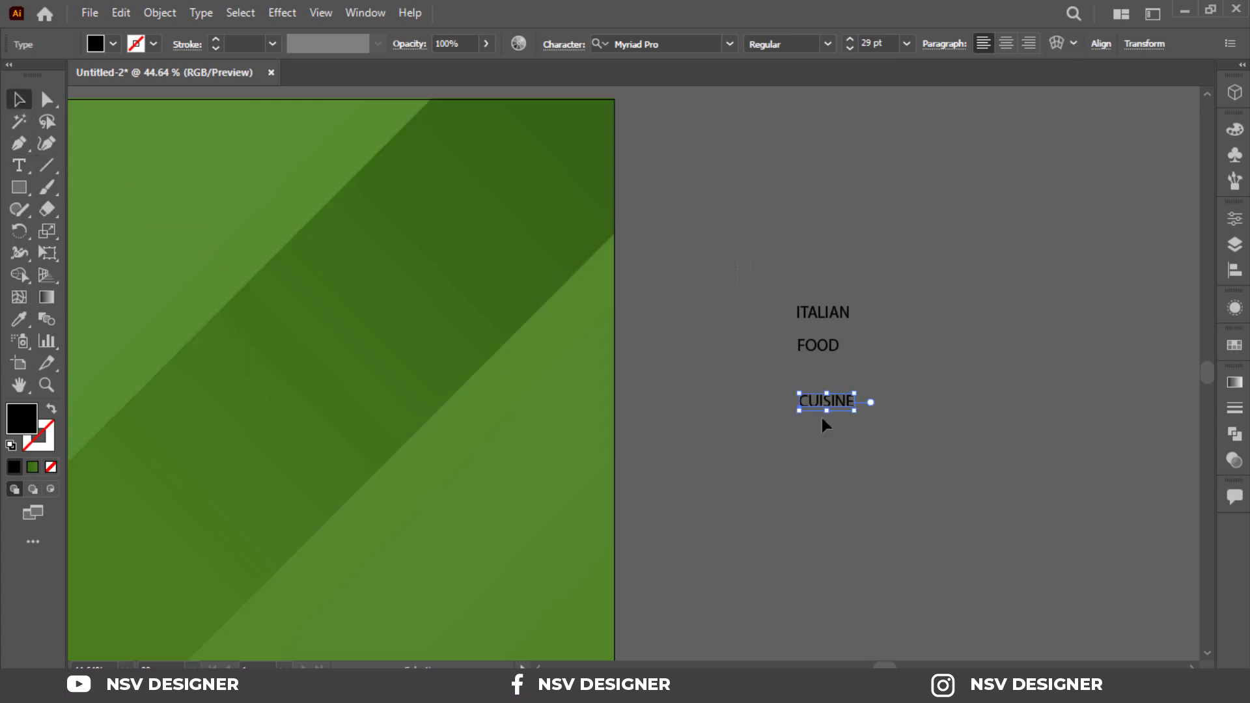
Set the font of all three words to Montserrat ExtraBold
{"action": "left_click_drag", "start_coordinate": [738, 262], "coordinate": [823, 418]}
{"action": "left_click", "coordinate": [683, 44]}
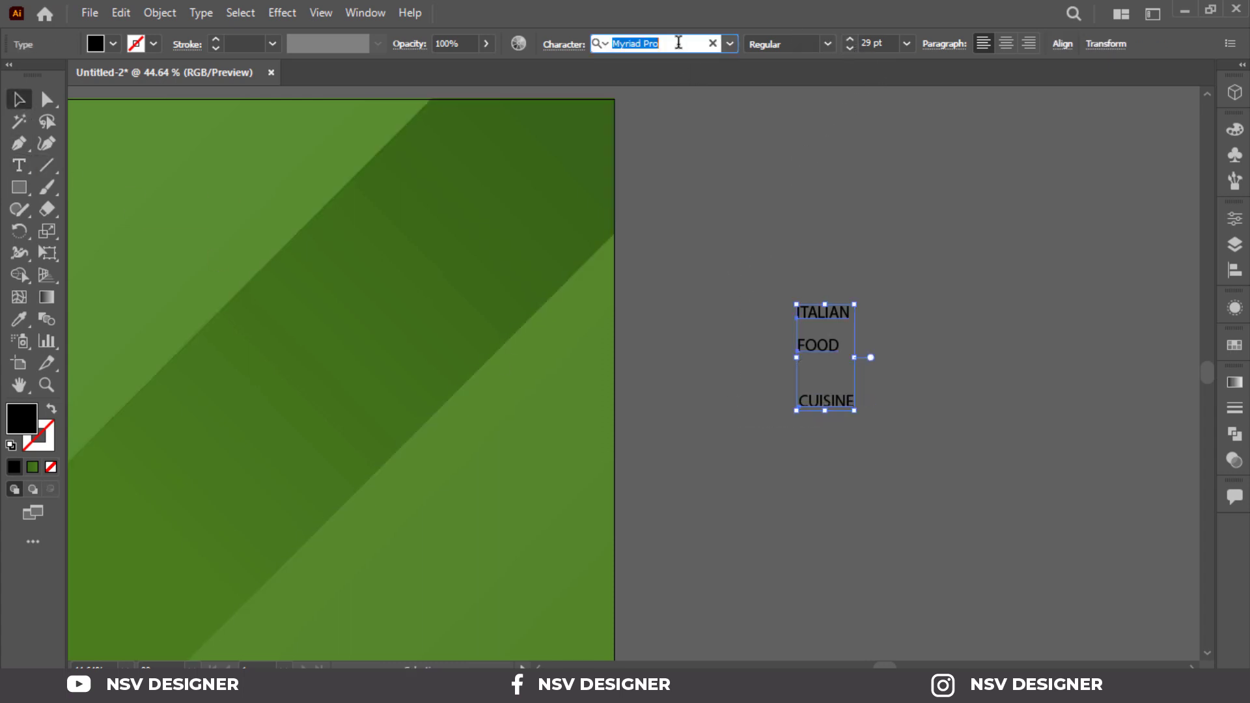
{"action": "type", "text": "mo"}
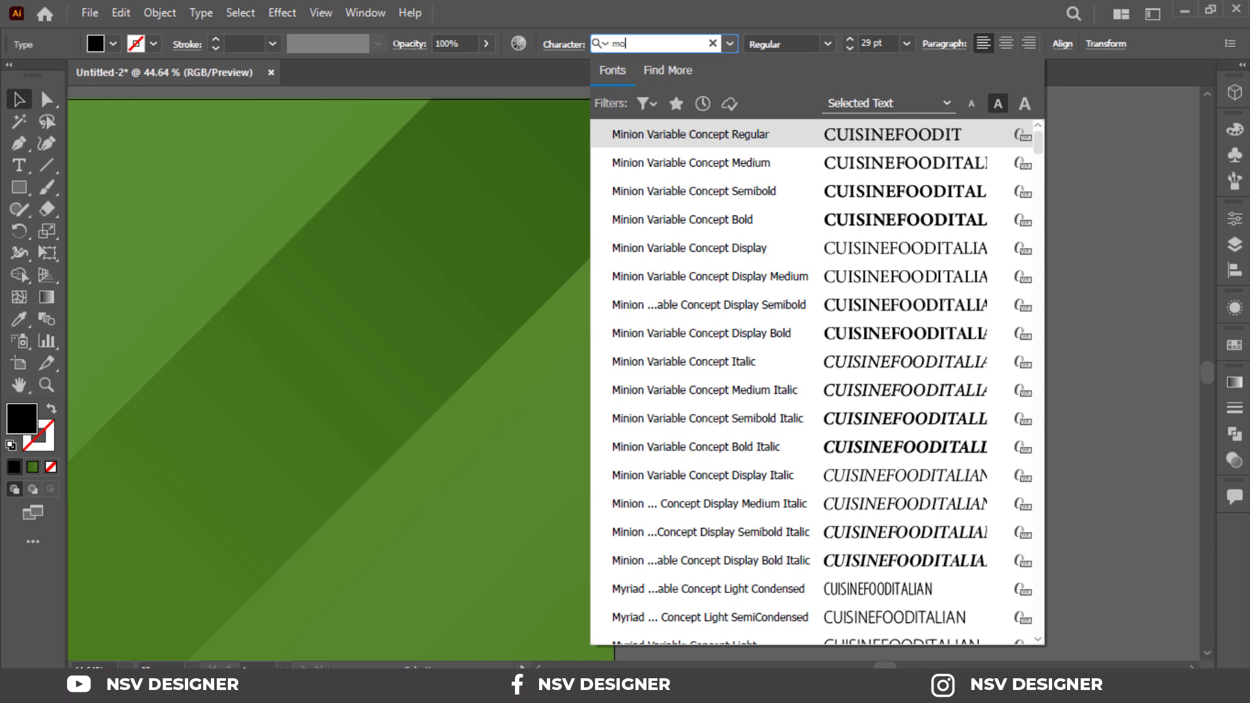
{"action": "type", "text": "n"}
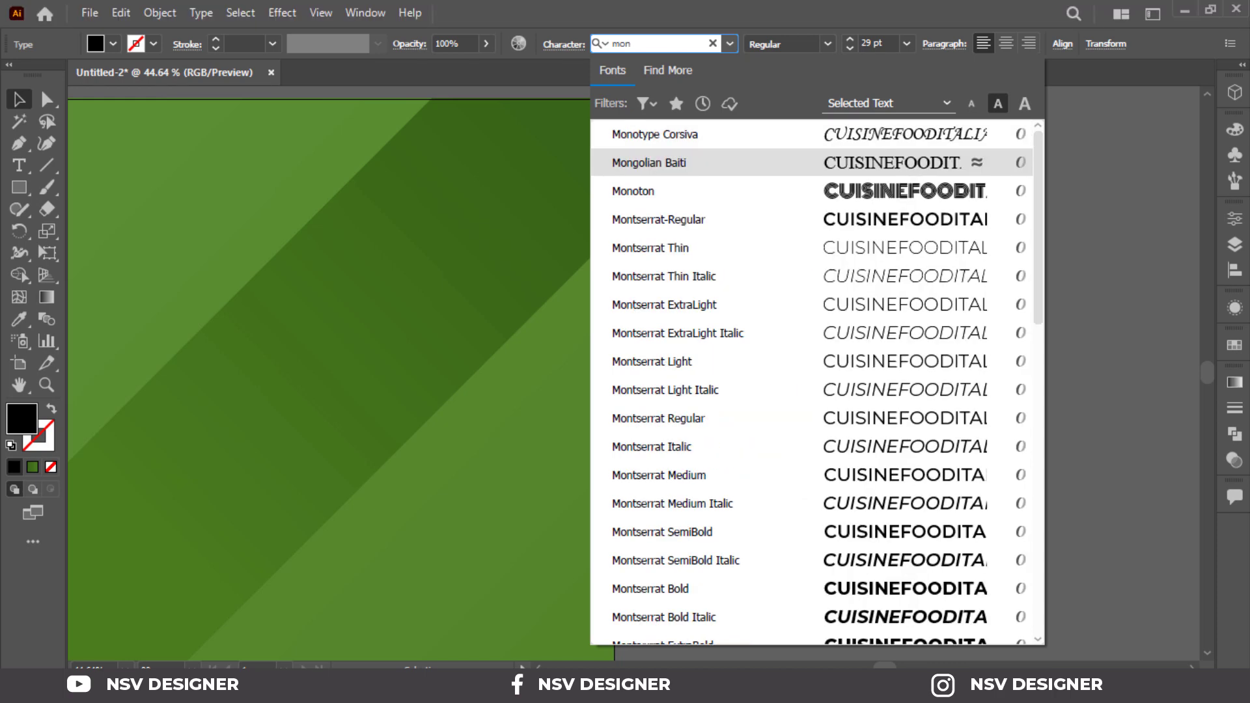
{"action": "scroll", "coordinate": [909, 563], "scroll_direction": "down", "scroll_amount": 1}
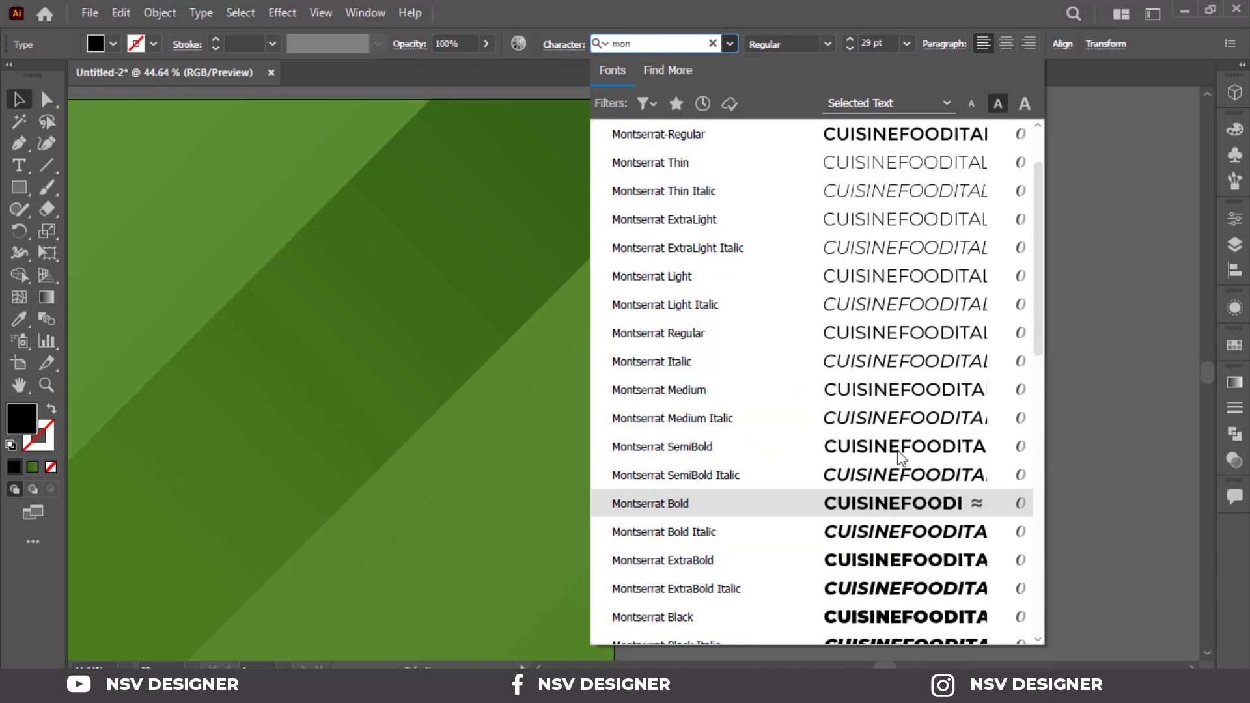
{"action": "left_click", "coordinate": [876, 553]}
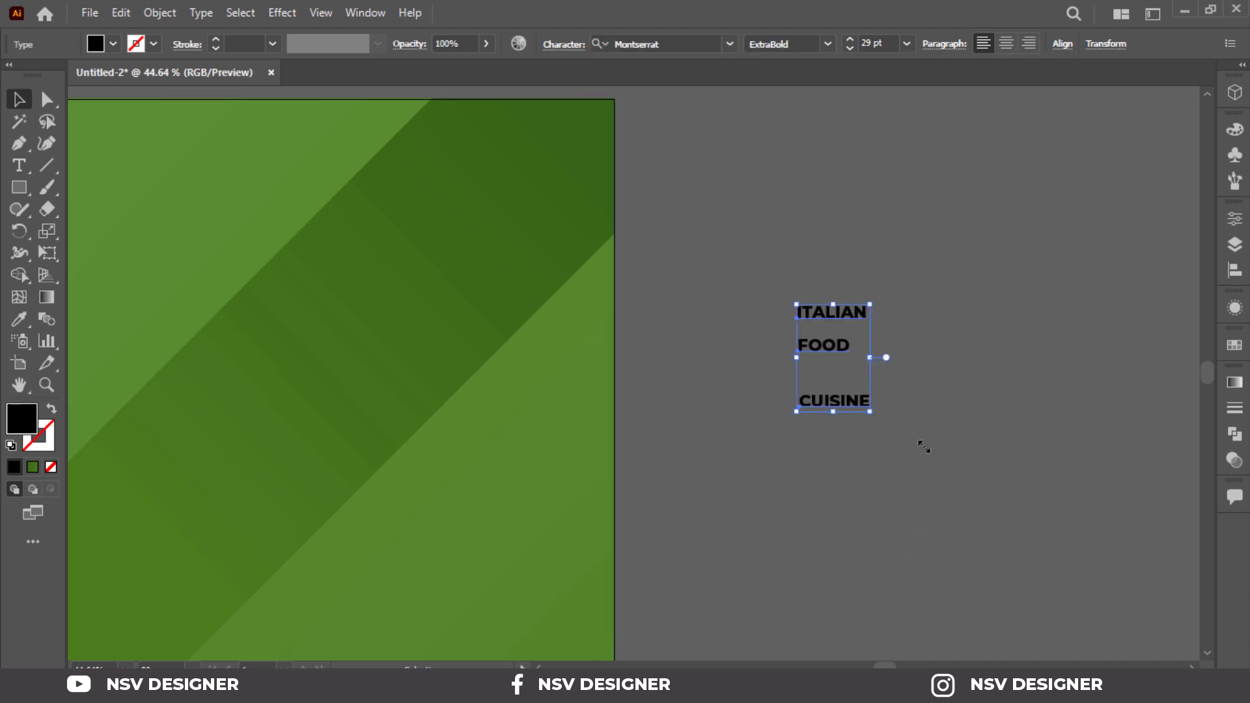
Enlarge the three words to about 142 pt and rotate them parallel to the diagonal band
{"action": "left_click_drag", "start_coordinate": [962, 467], "coordinate": [965, 472]}
{"action": "left_click", "coordinate": [861, 381]}
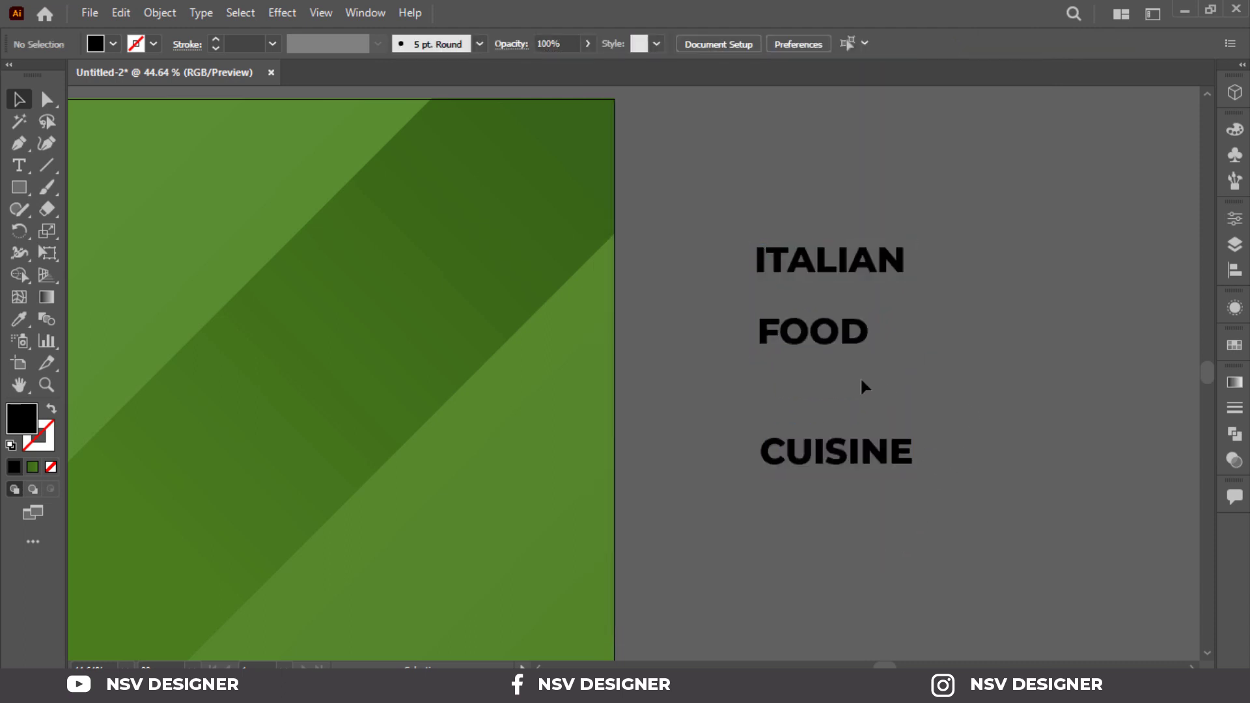
{"action": "left_click", "coordinate": [839, 352]}
{"action": "scroll", "coordinate": [838, 349], "scroll_direction": "down", "scroll_amount": 2}
{"action": "left_click_drag", "start_coordinate": [758, 262], "coordinate": [962, 301]}
{"action": "left_click", "coordinate": [739, 275]}
{"action": "left_click_drag", "start_coordinate": [738, 275], "coordinate": [1009, 400]}
{"action": "left_click", "coordinate": [994, 284]}
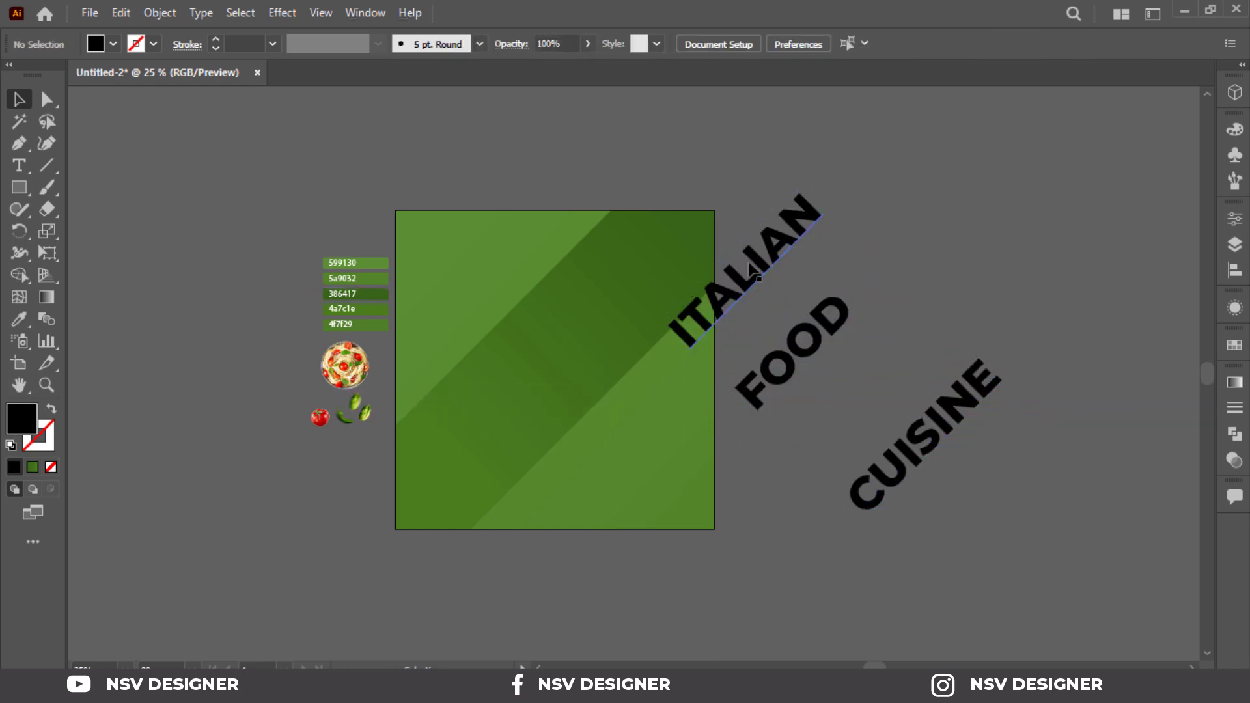
Place ITALIAN above the diagonal band, FOOD enlarged on the band, and CUISINE below it
{"action": "left_click_drag", "start_coordinate": [734, 270], "coordinate": [476, 294]}
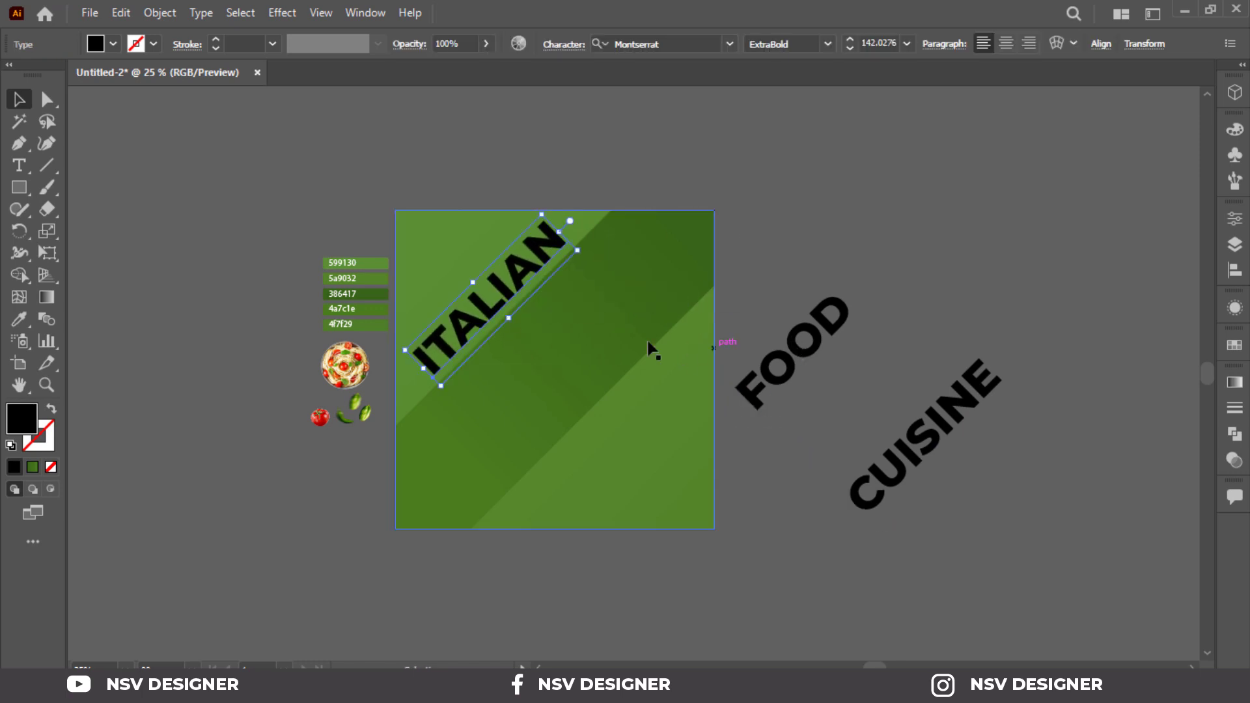
{"action": "left_click_drag", "start_coordinate": [807, 345], "coordinate": [731, 321]}
{"action": "left_click", "coordinate": [908, 409]}
{"action": "left_click_drag", "start_coordinate": [908, 409], "coordinate": [619, 427]}
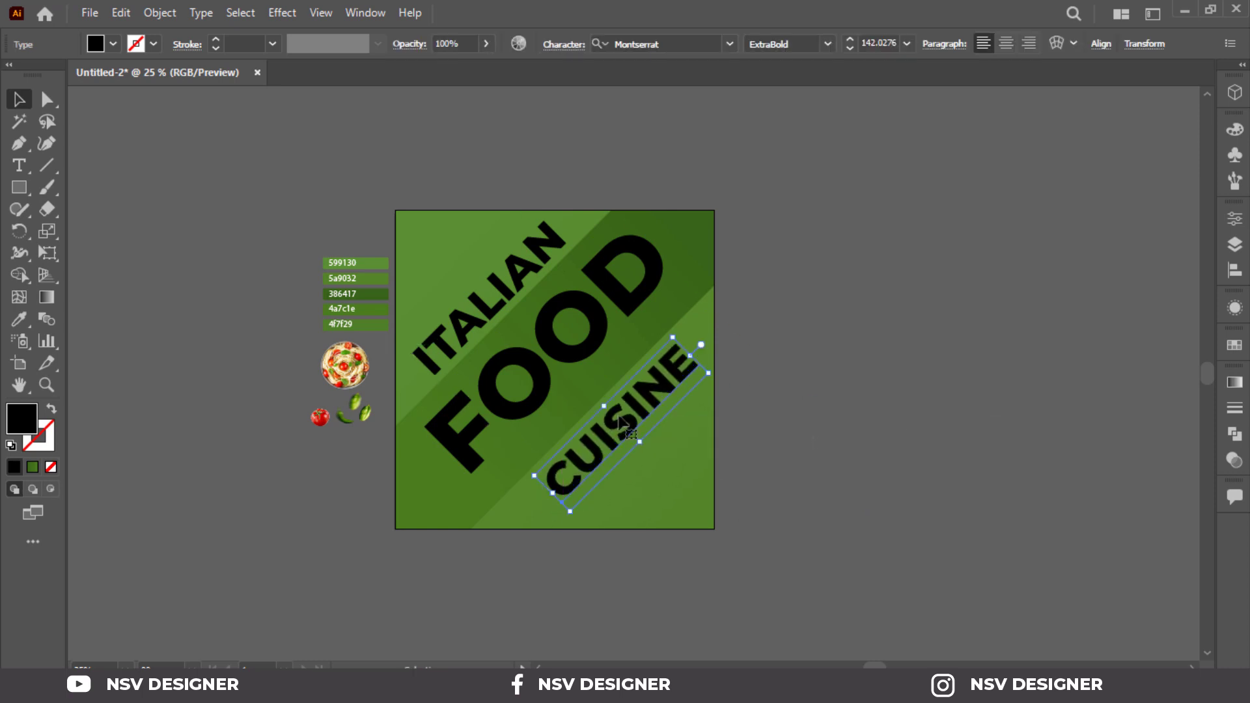
Enlarge the word FOOD slightly so it fills more of the diagonal band
{"action": "key", "text": "ctrl+0"}
{"action": "left_click", "coordinate": [781, 329]}
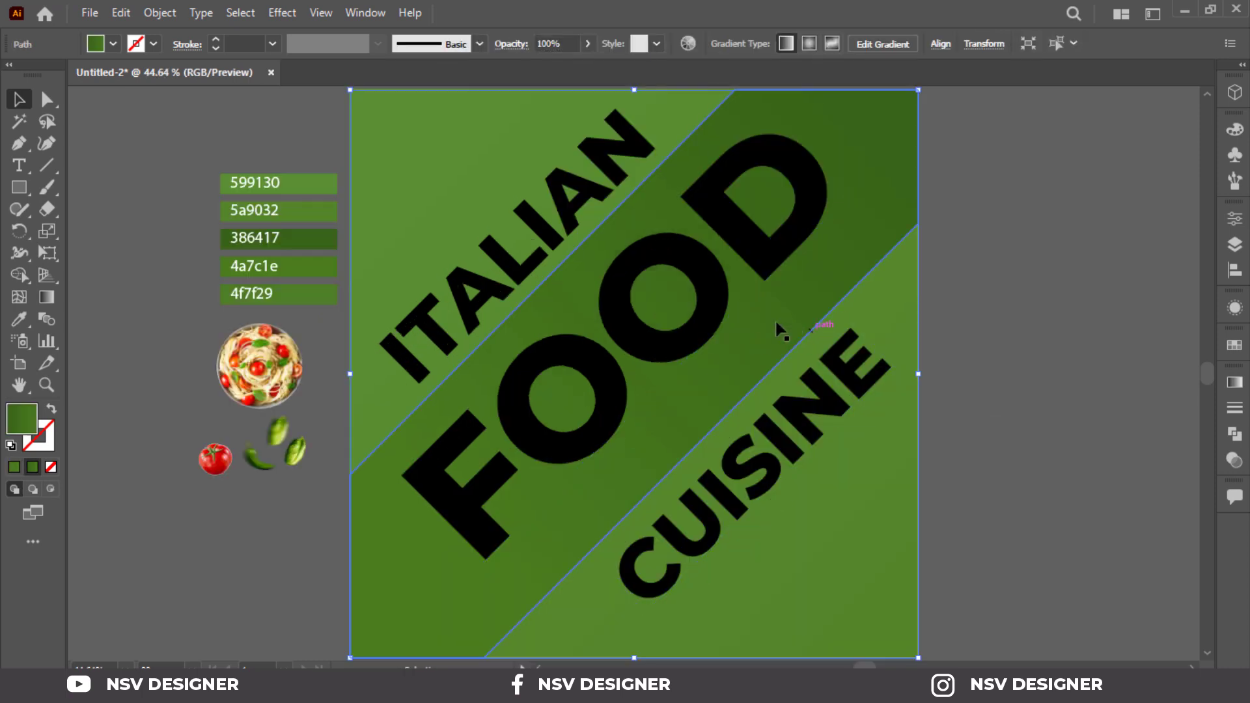
{"action": "left_click", "coordinate": [732, 287]}
{"action": "left_click_drag", "start_coordinate": [892, 225], "coordinate": [901, 217]}
{"action": "left_click", "coordinate": [834, 374]}
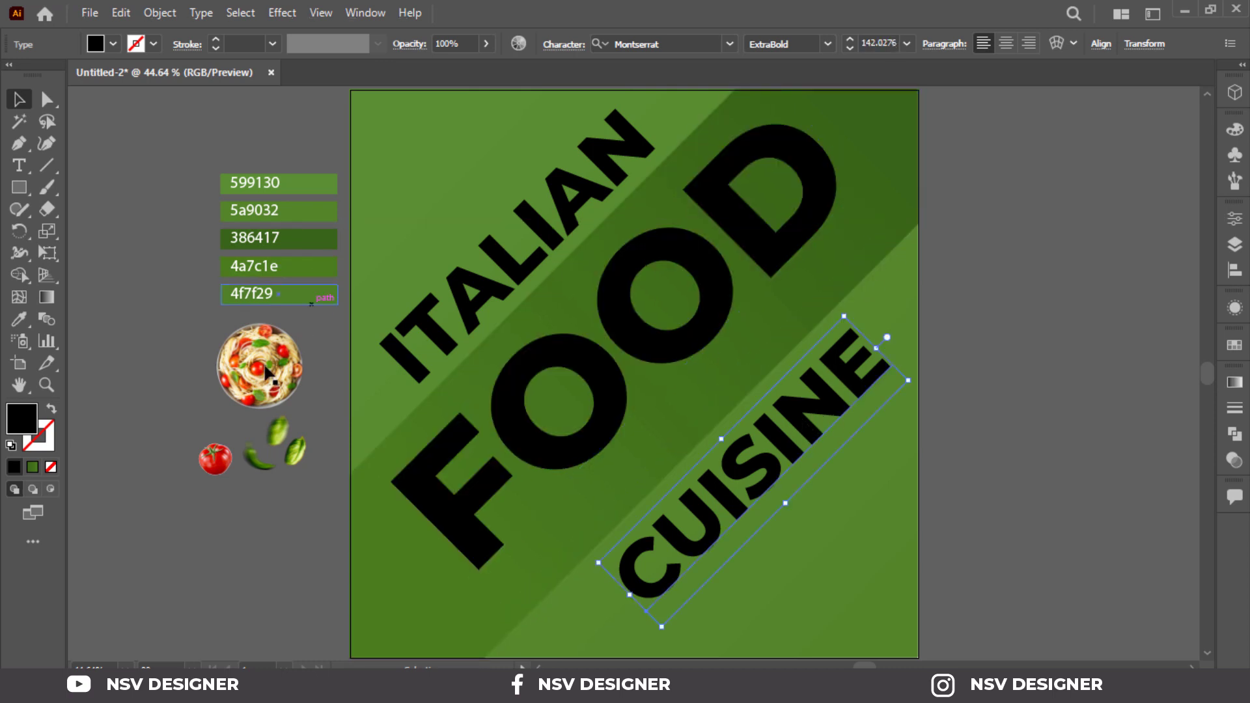
{"action": "left_click", "coordinate": [488, 250]}
{"action": "left_click", "coordinate": [674, 468], "text": "shift"}
{"action": "left_click", "coordinate": [1235, 408]}
{"action": "left_click", "coordinate": [576, 214]}
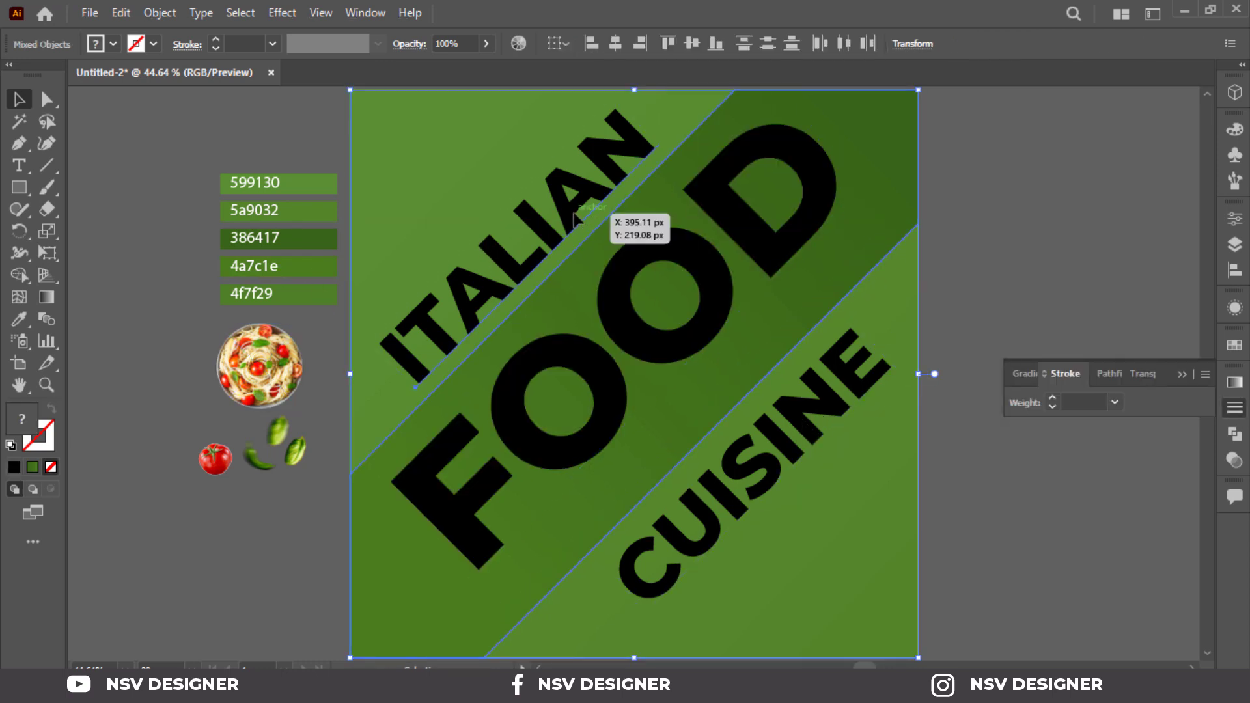
{"action": "left_click", "coordinate": [1183, 376]}
{"action": "left_click", "coordinate": [1021, 401]}
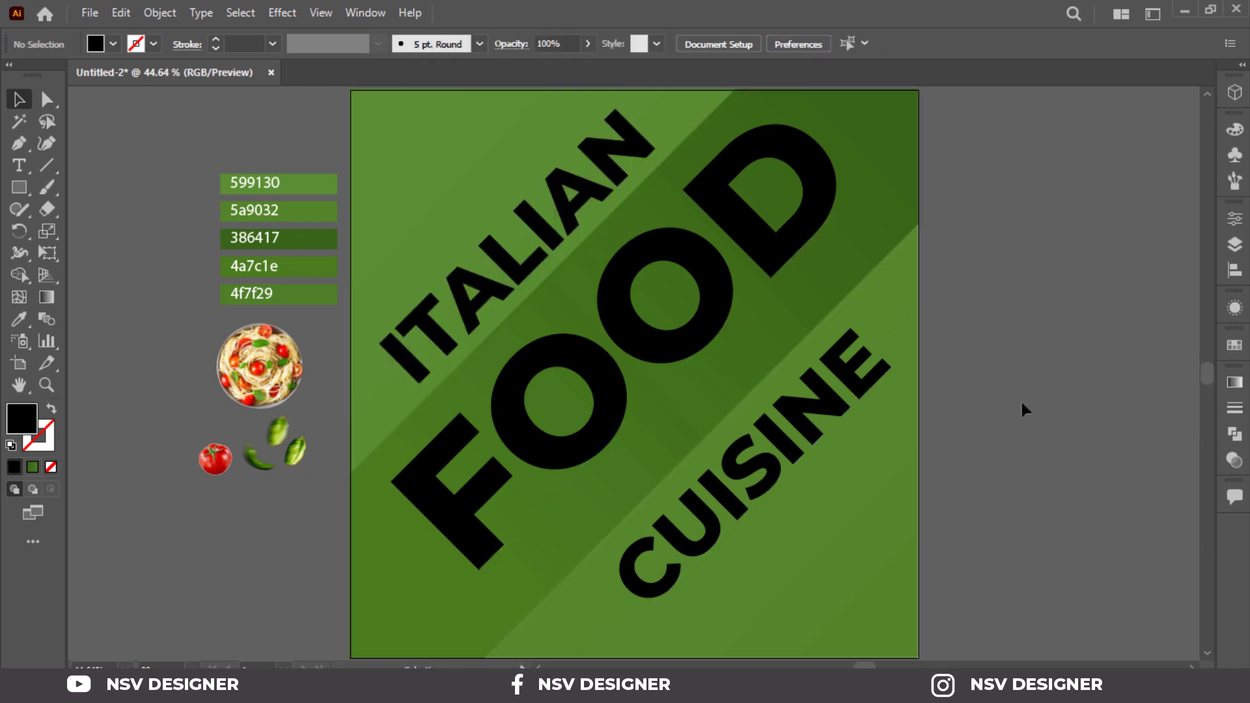
Give the words ITALIAN and CUISINE a white 2 pt outline with no fill
{"action": "left_click", "coordinate": [546, 246]}
{"action": "left_click", "coordinate": [757, 483], "text": "shift"}
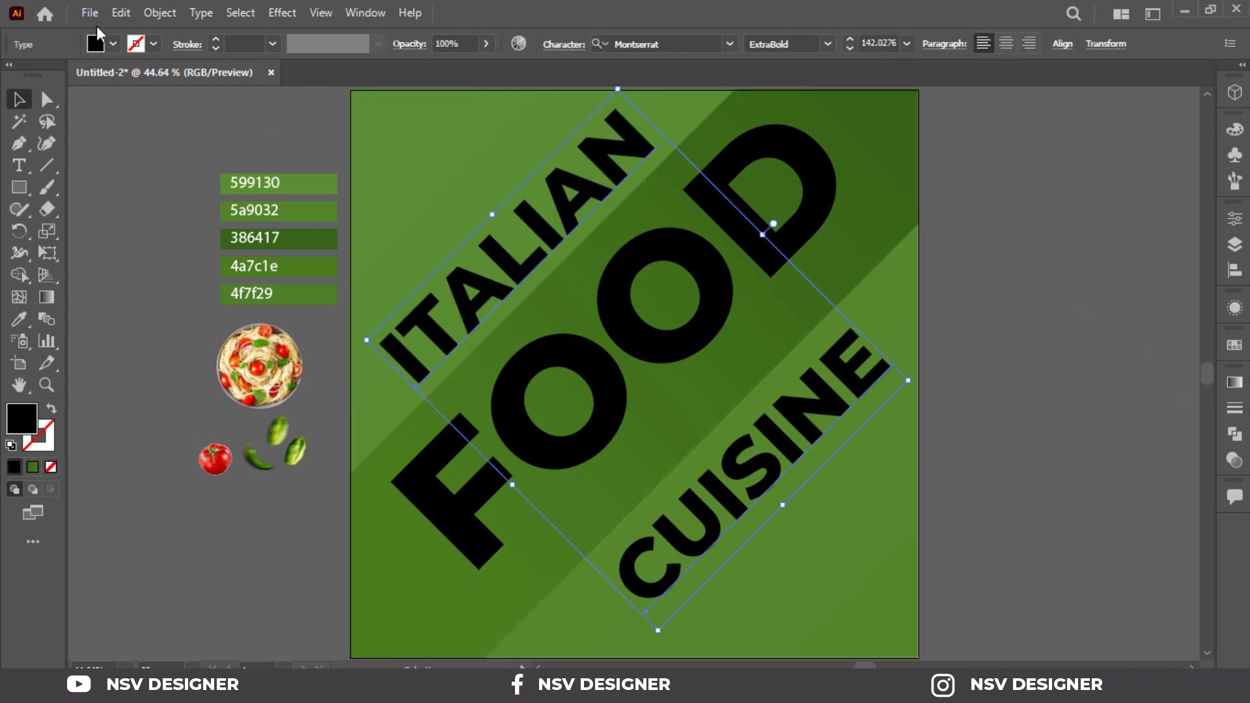
{"action": "left_click", "coordinate": [110, 43]}
{"action": "left_click", "coordinate": [38, 74]}
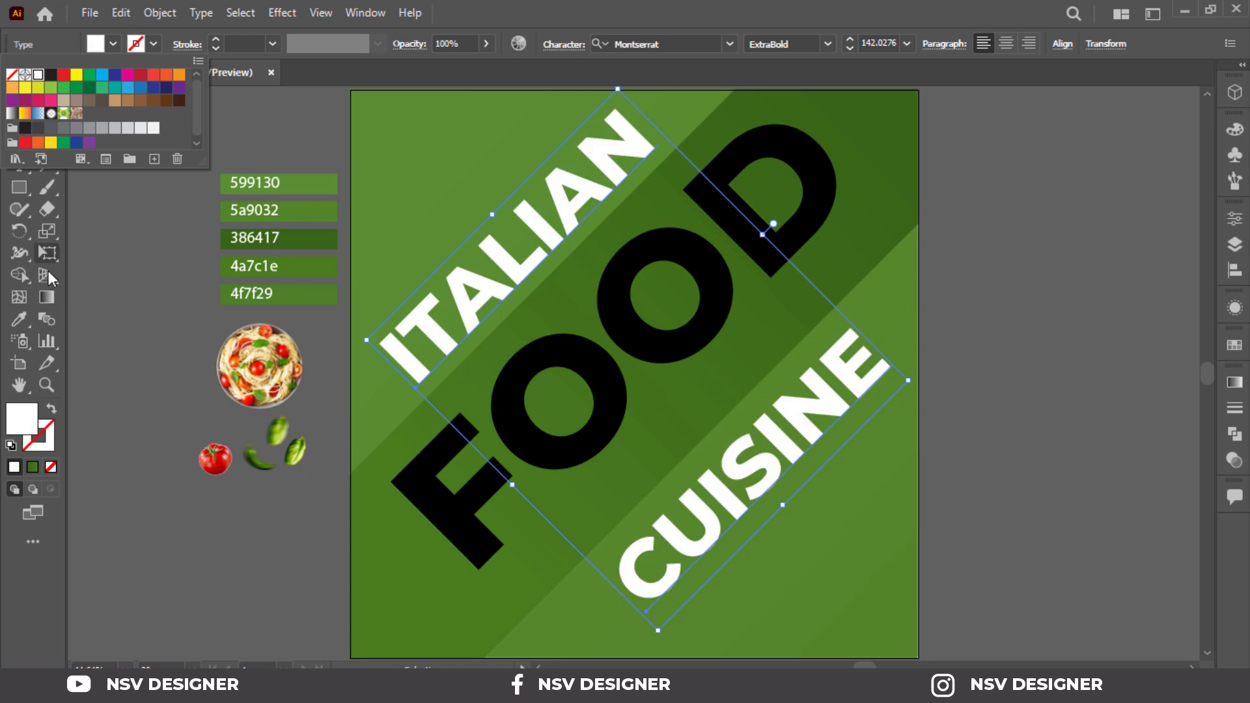
{"action": "left_click", "coordinate": [50, 409]}
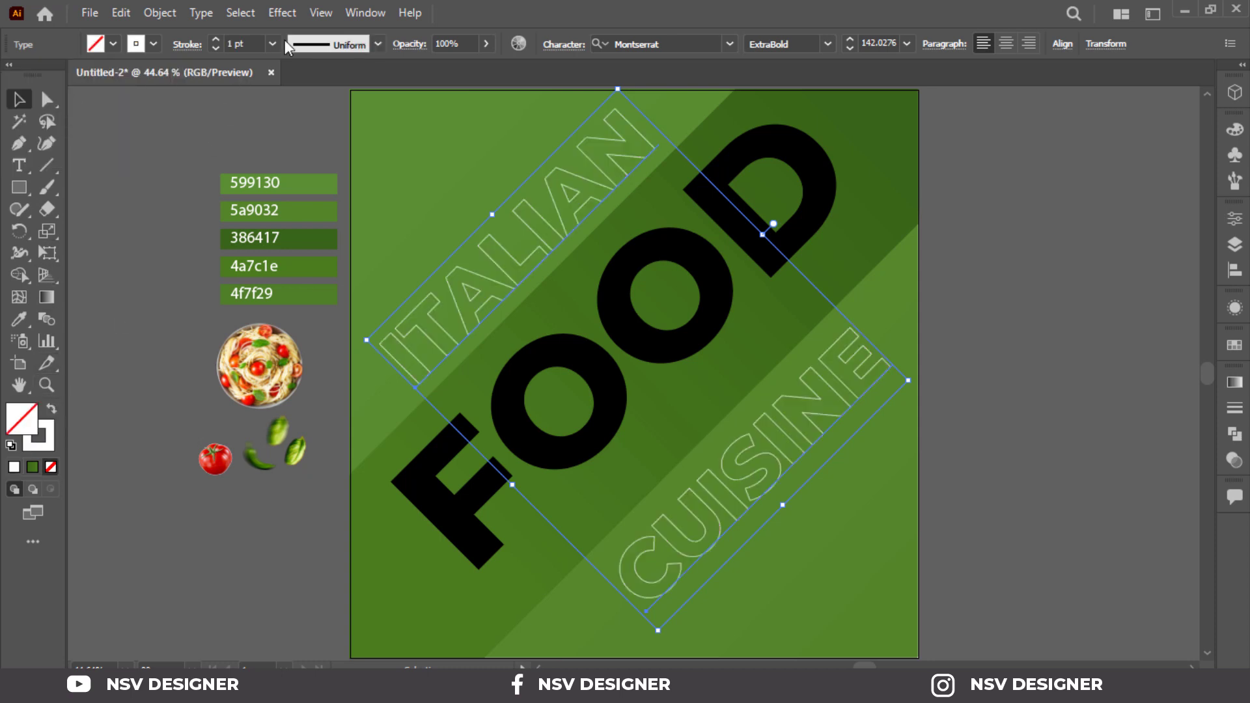
{"action": "left_click", "coordinate": [246, 45]}
{"action": "key", "text": "Up"}
{"action": "left_click", "coordinate": [1185, 380]}
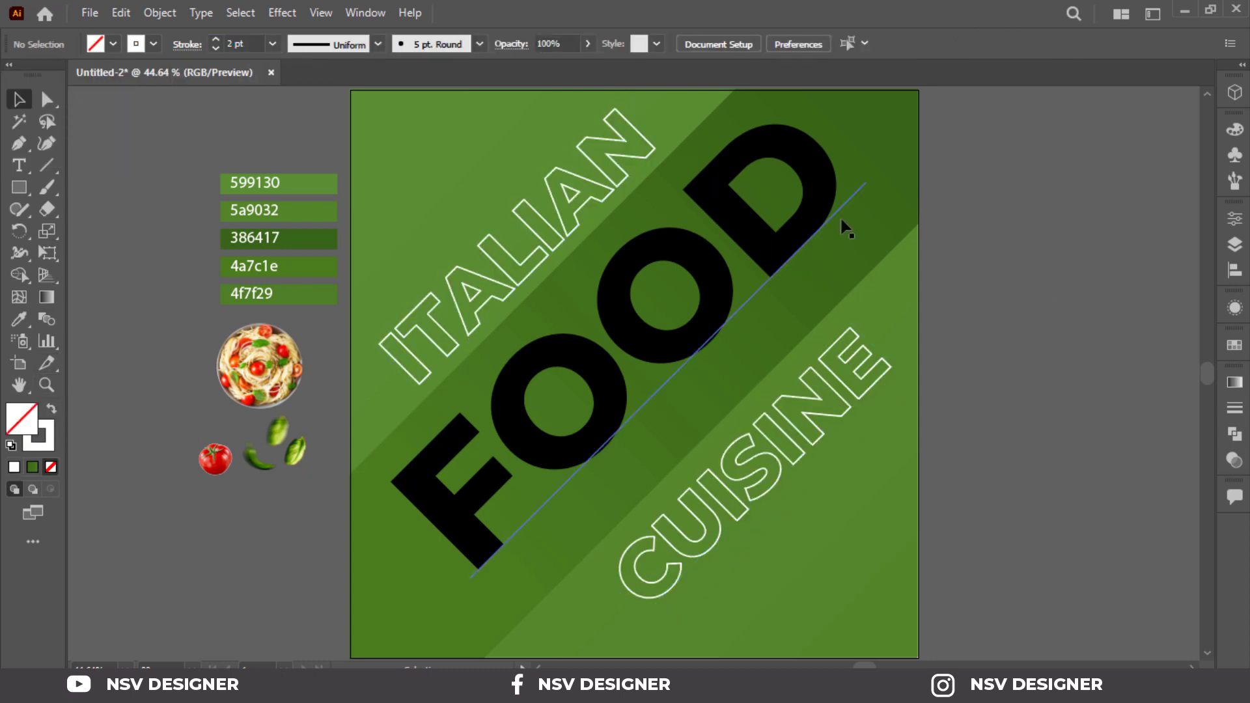
Convert the word FOOD to outlines and shift it slightly toward the middle of the diagonal band
{"action": "left_click", "coordinate": [847, 228]}
{"action": "right_click", "coordinate": [871, 147]}
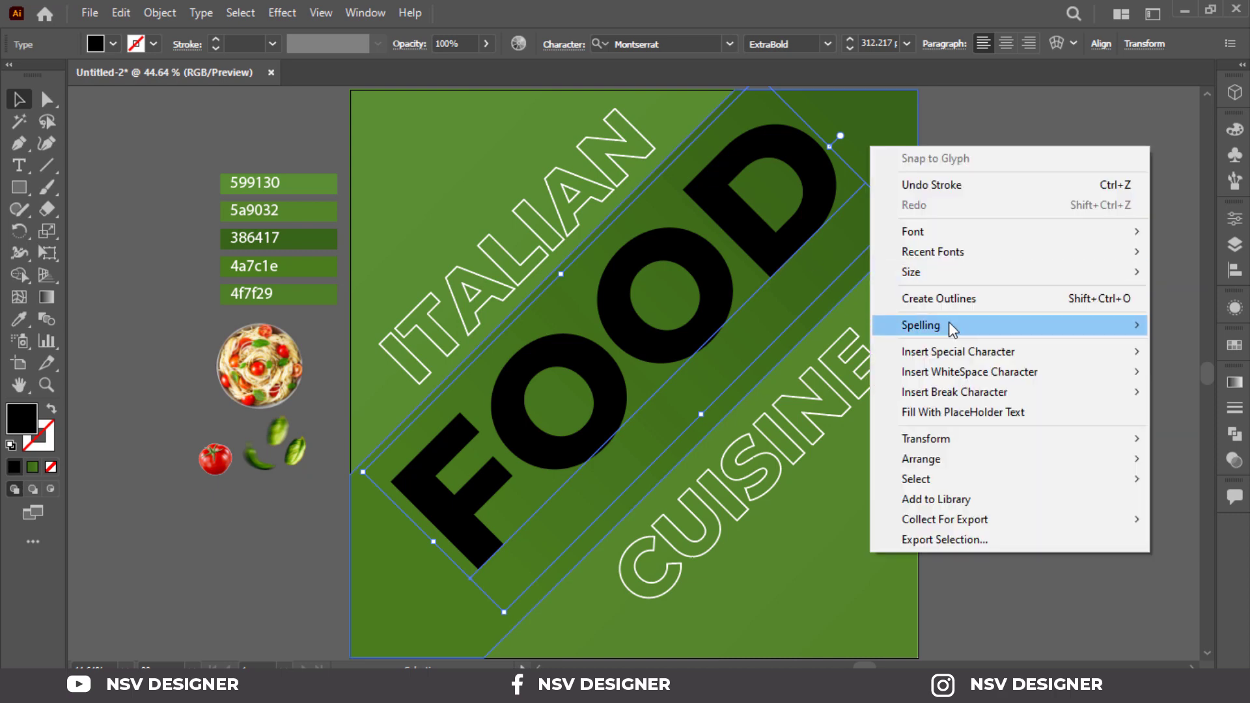
{"action": "left_click", "coordinate": [950, 298]}
{"action": "left_click", "coordinate": [844, 224]}
{"action": "left_click", "coordinate": [764, 271]}
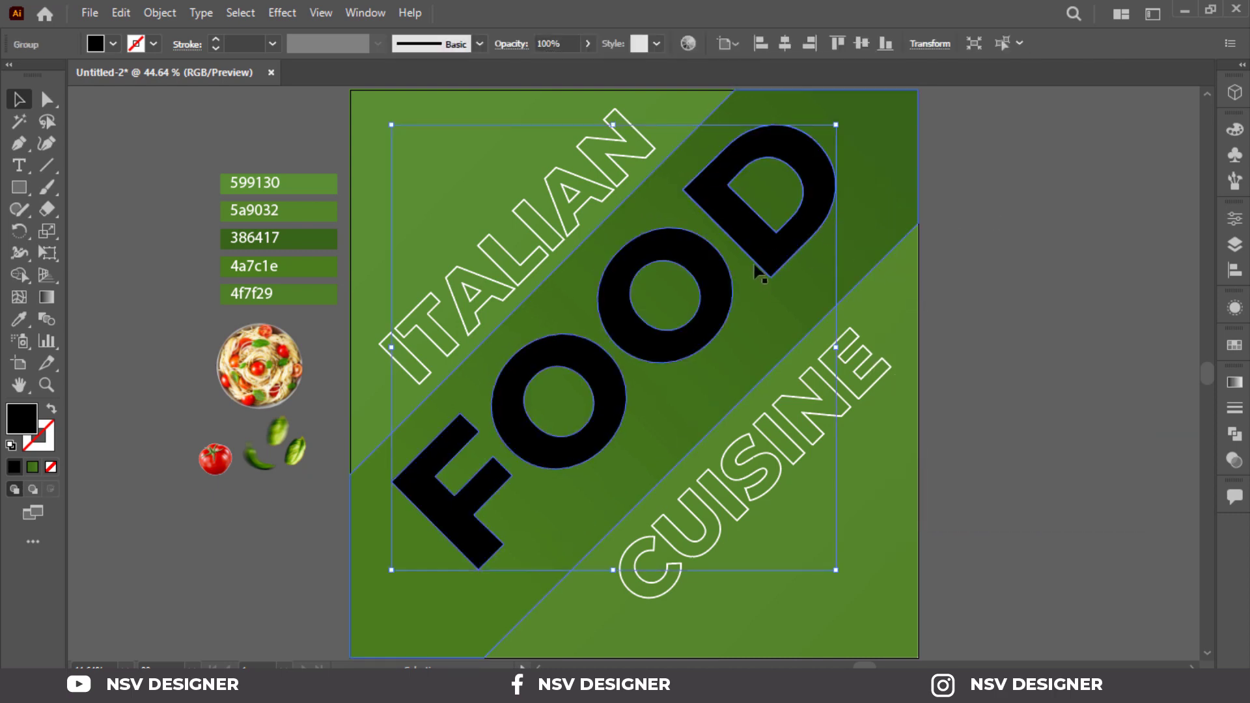
{"action": "left_click_drag", "start_coordinate": [767, 259], "coordinate": [778, 265]}
Cut the FOOD letter shapes out of the diagonal band with the Shape Builder tool
{"action": "key", "text": "ctrl+a"}
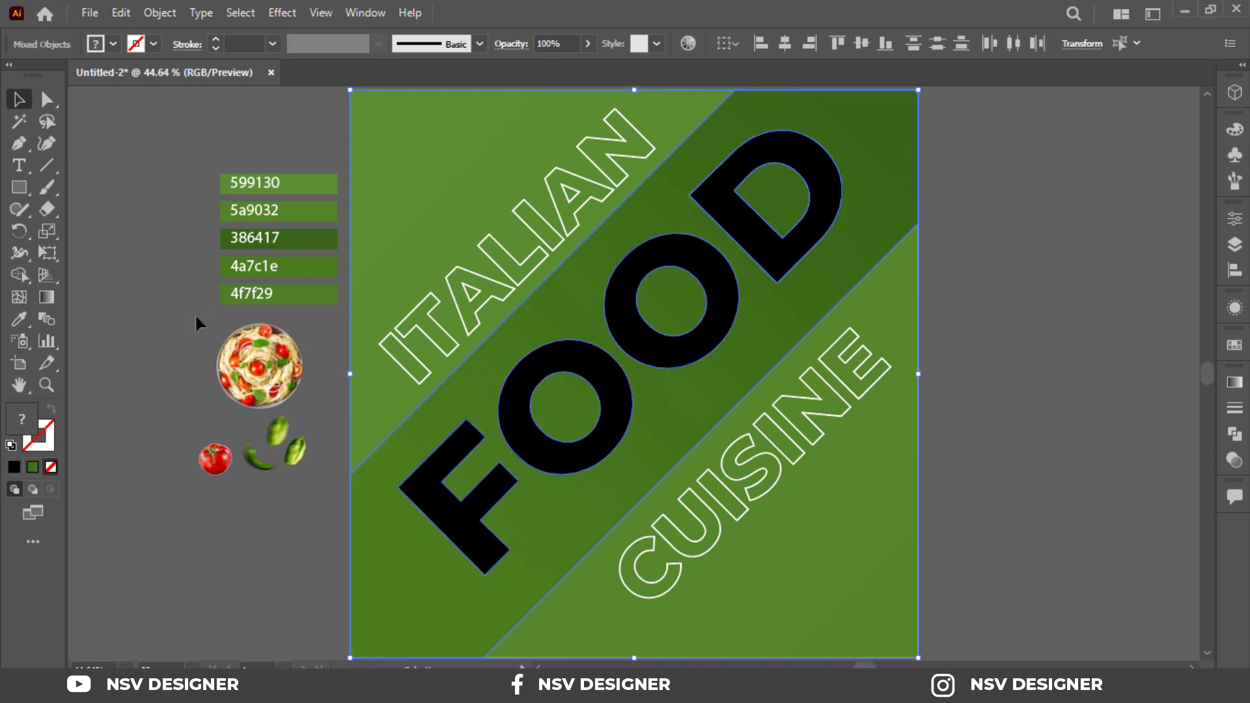
{"action": "left_click", "coordinate": [19, 274]}
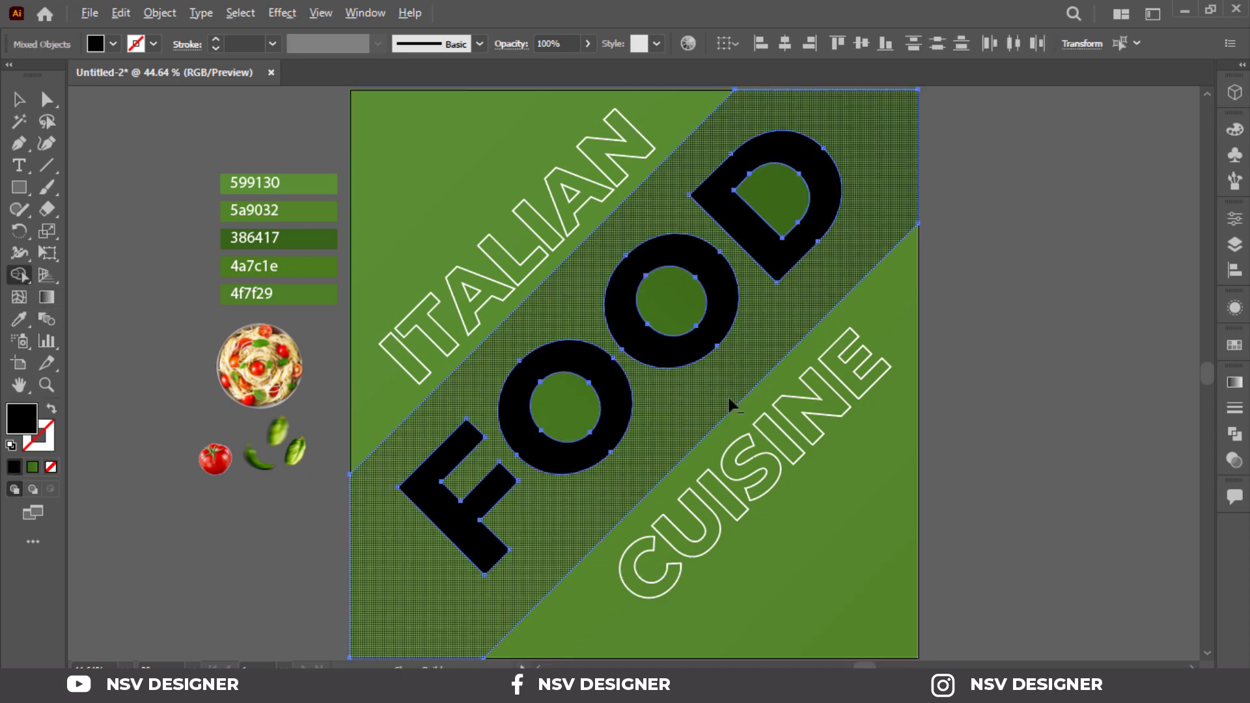
{"action": "left_click", "coordinate": [685, 351], "text": "alt"}
{"action": "left_click", "coordinate": [607, 415], "text": "alt"}
{"action": "left_click", "coordinate": [450, 531], "text": "alt"}
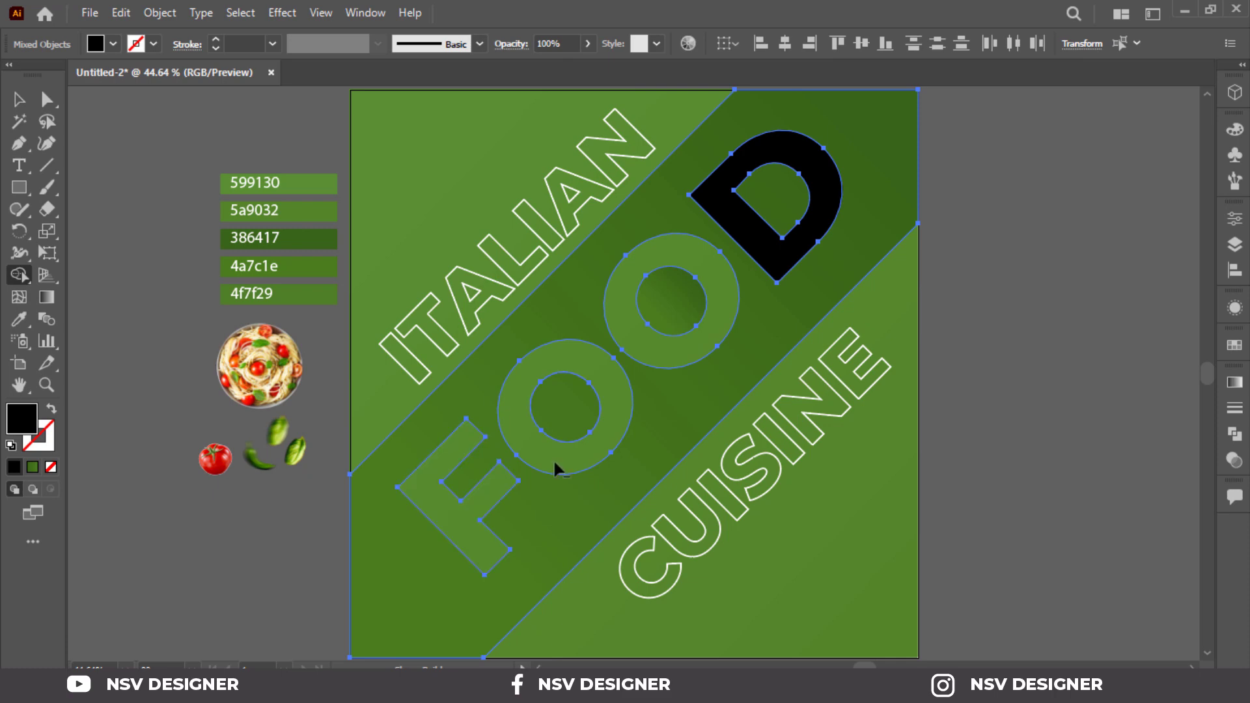
{"action": "left_click", "coordinate": [824, 195], "text": "alt"}
{"action": "left_click", "coordinate": [19, 99]}
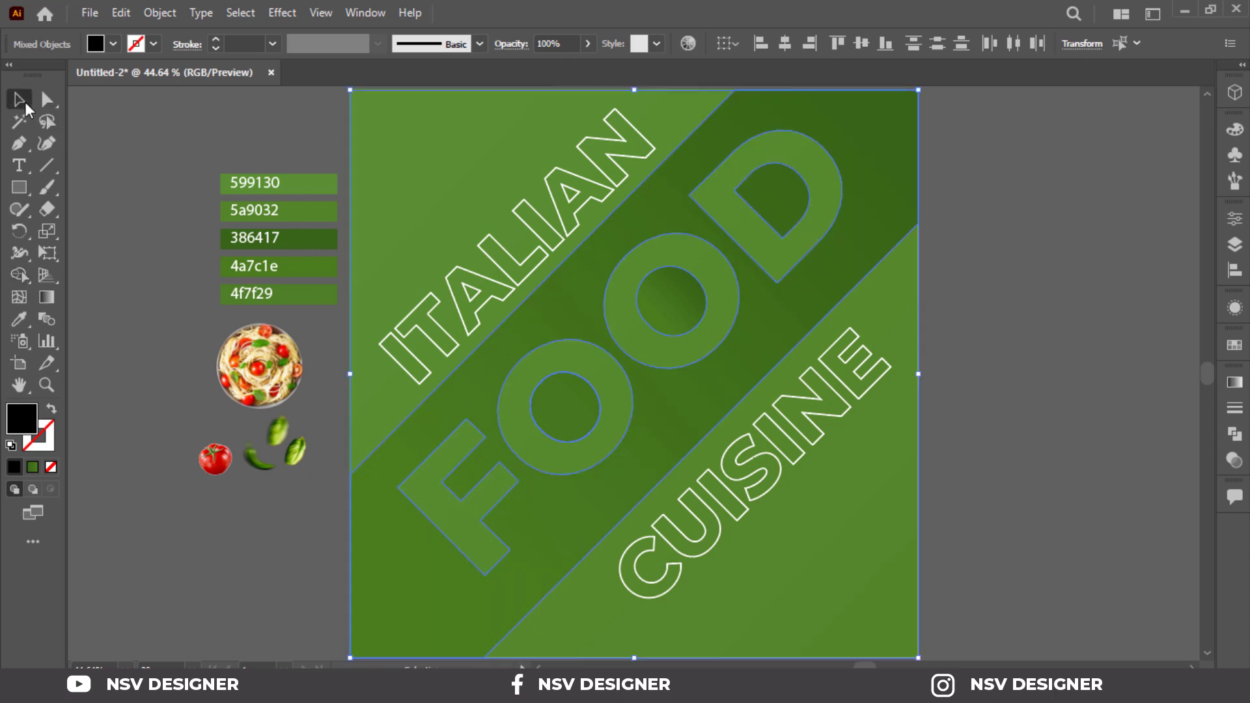
{"action": "left_click", "coordinate": [1045, 395]}
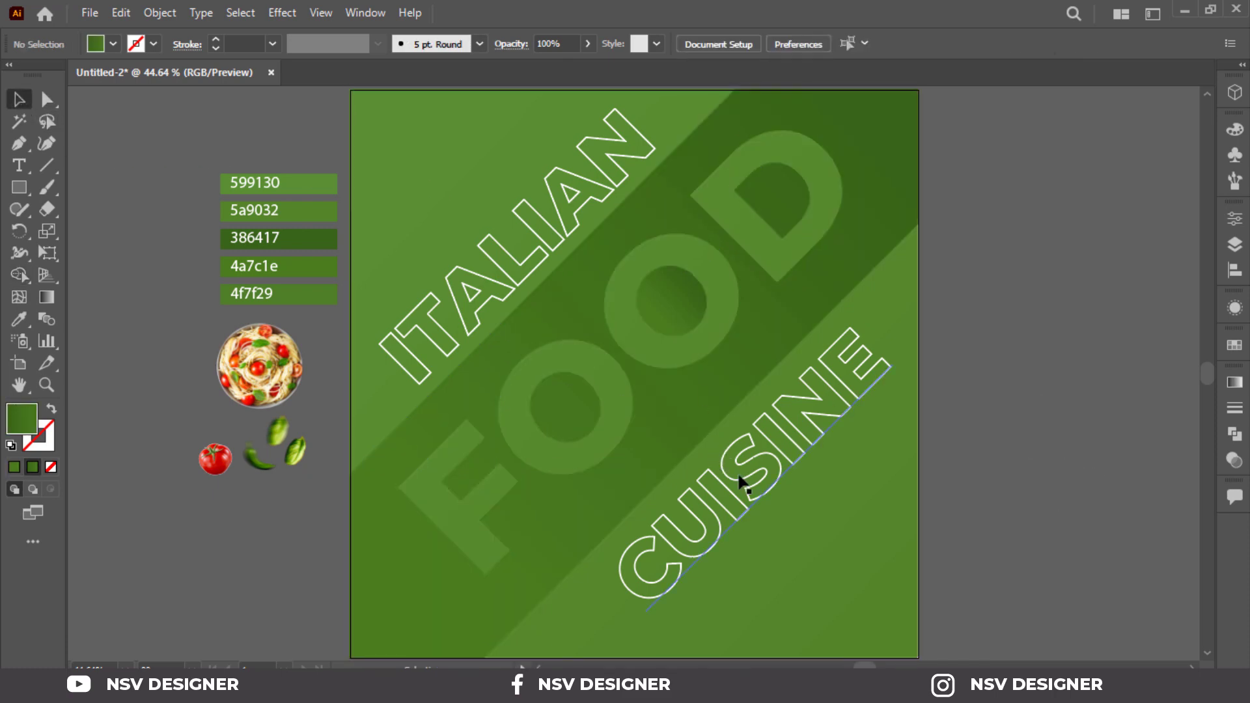
Move the outlined words CUISINE and ITALIAN slightly closer to the diagonal band
{"action": "left_click_drag", "start_coordinate": [740, 476], "coordinate": [731, 468]}
{"action": "left_click_drag", "start_coordinate": [547, 239], "coordinate": [551, 241]}
{"action": "left_click", "coordinate": [1019, 321]}
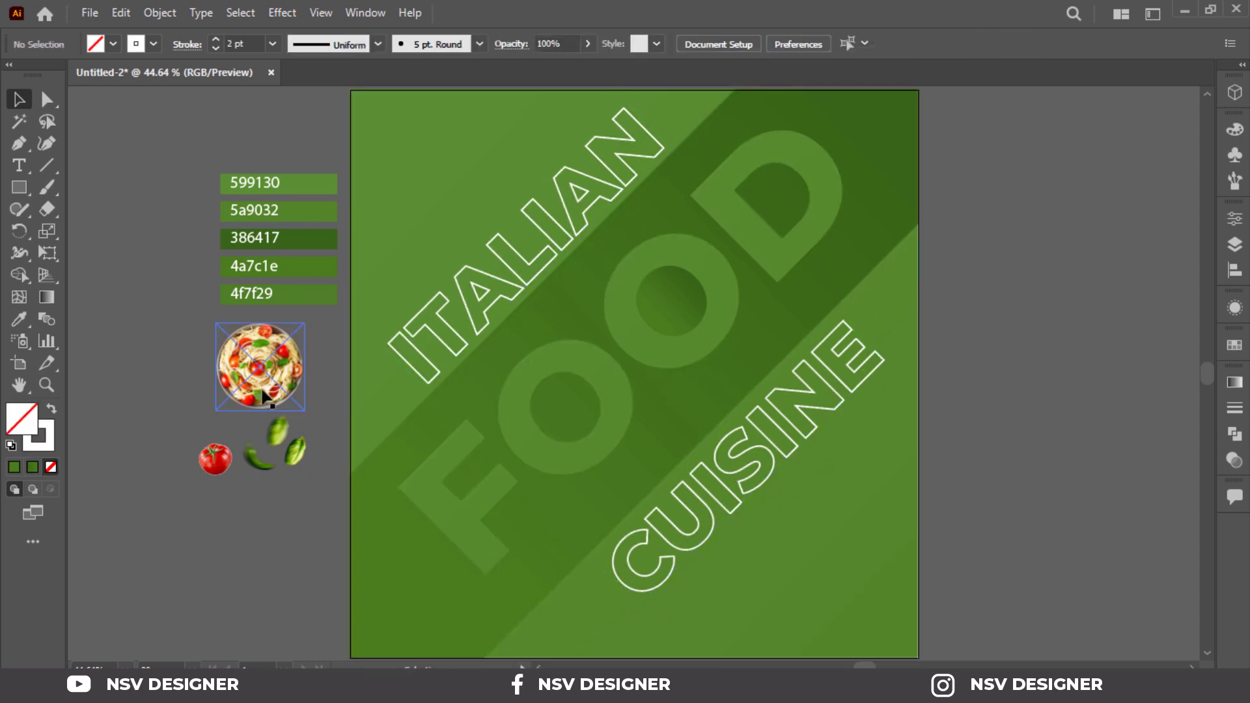
Bring the pasta bowl image in front of the artwork, place it over the word FOOD and enlarge it to cover most letters
{"action": "right_click", "coordinate": [262, 389]}
{"action": "mouse_move", "coordinate": [338, 542]}
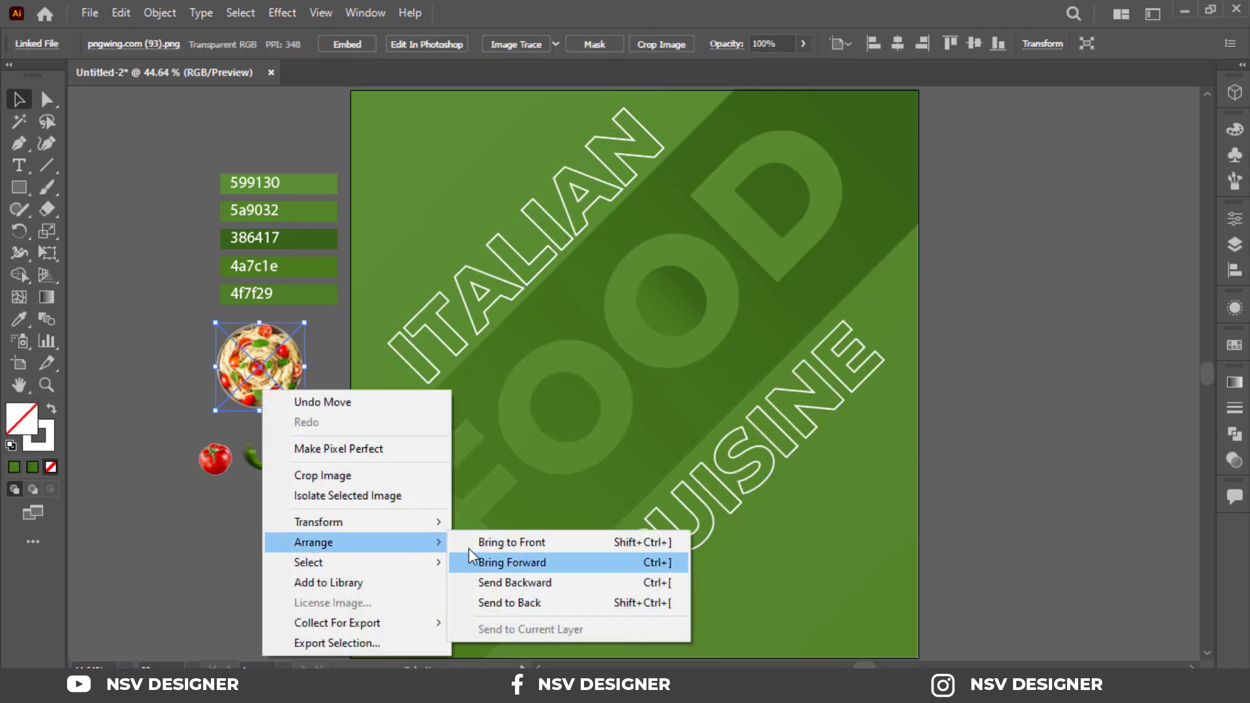
{"action": "left_click", "coordinate": [515, 562]}
{"action": "left_click_drag", "start_coordinate": [289, 397], "coordinate": [866, 531]}
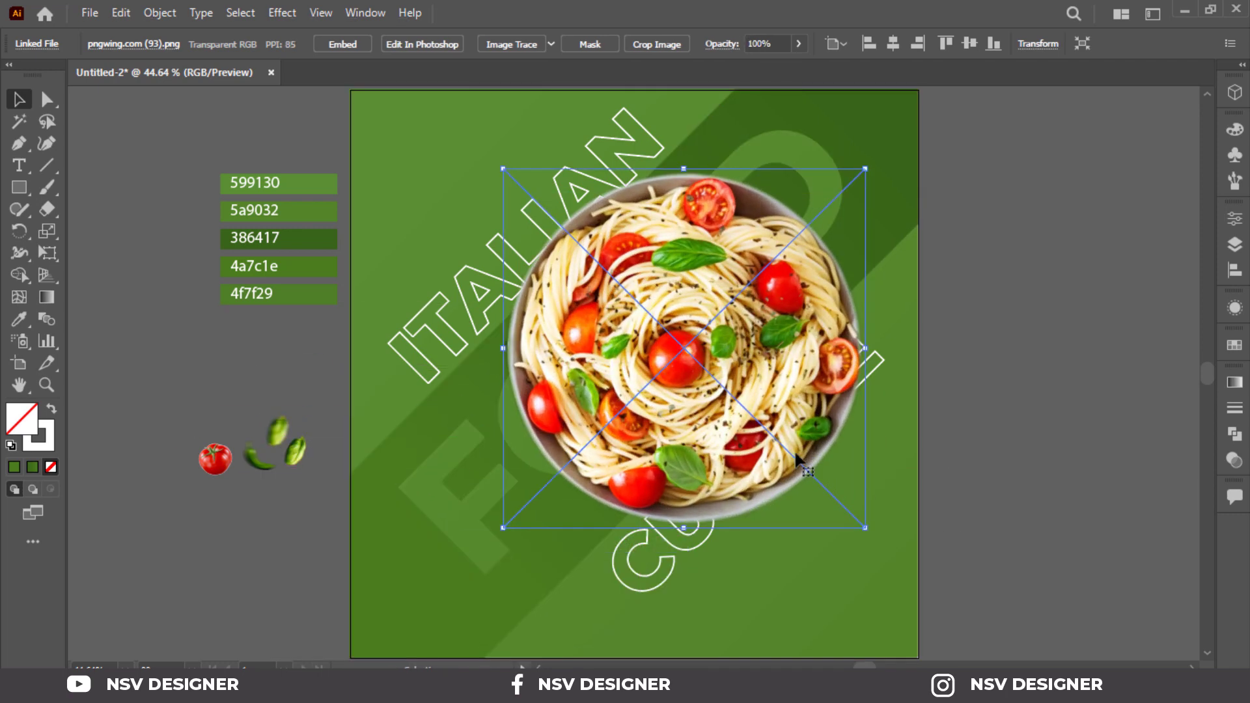
{"action": "left_click_drag", "start_coordinate": [778, 450], "coordinate": [762, 434]}
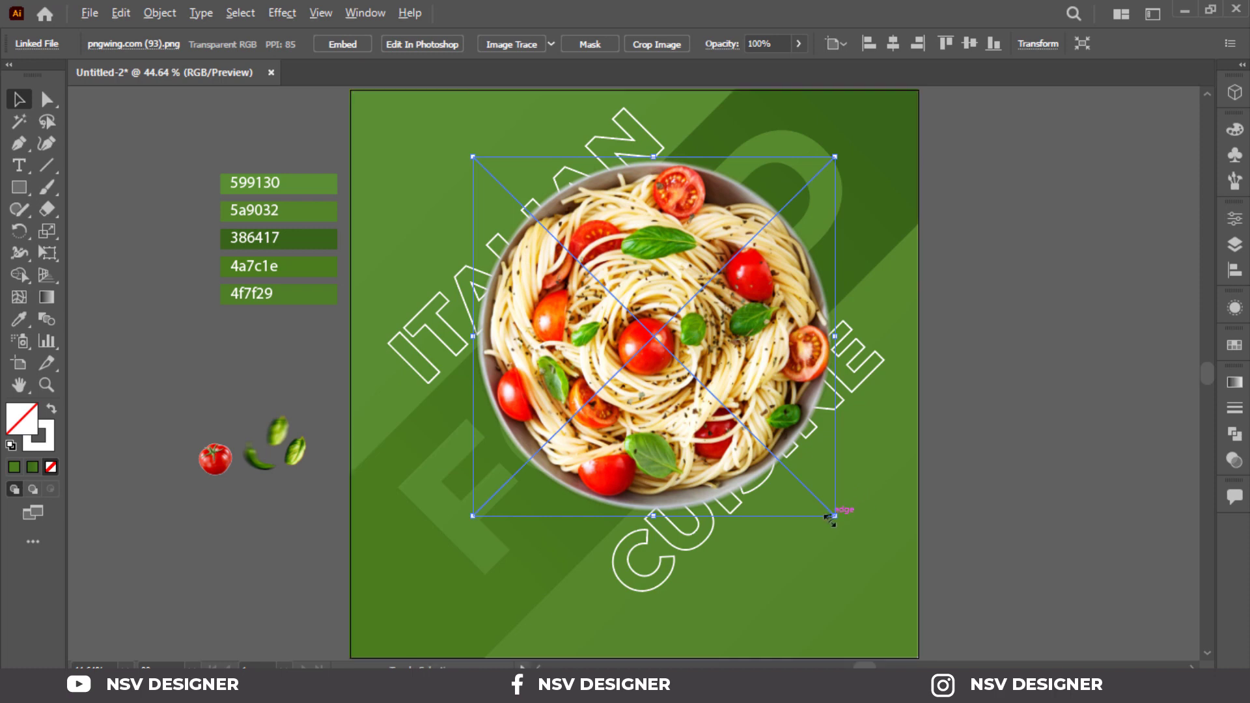
{"action": "left_click_drag", "start_coordinate": [831, 517], "coordinate": [846, 526]}
{"action": "left_click_drag", "start_coordinate": [731, 444], "coordinate": [750, 439]}
Move ITALIAN and CUISINE outward from the pasta bowl so that more of their letters show
{"action": "left_click_drag", "start_coordinate": [878, 365], "coordinate": [909, 380]}
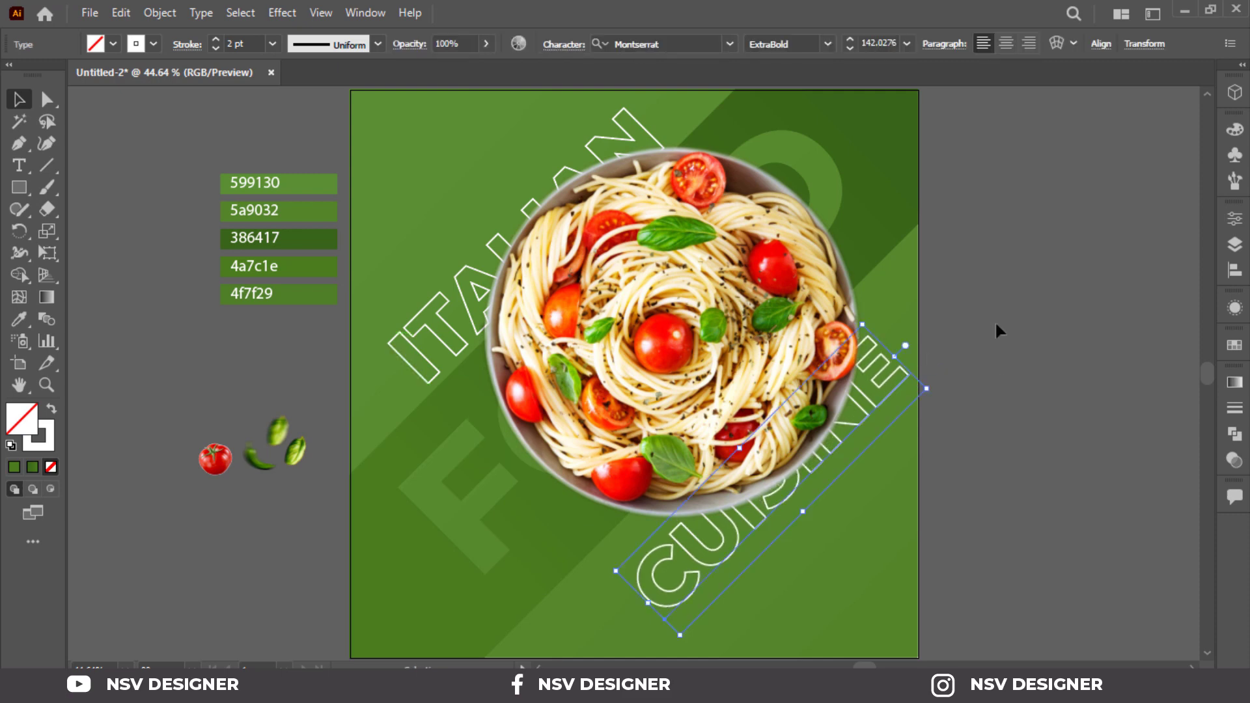
{"action": "left_click", "coordinate": [996, 330]}
{"action": "left_click", "coordinate": [440, 300]}
{"action": "key", "text": "t"}
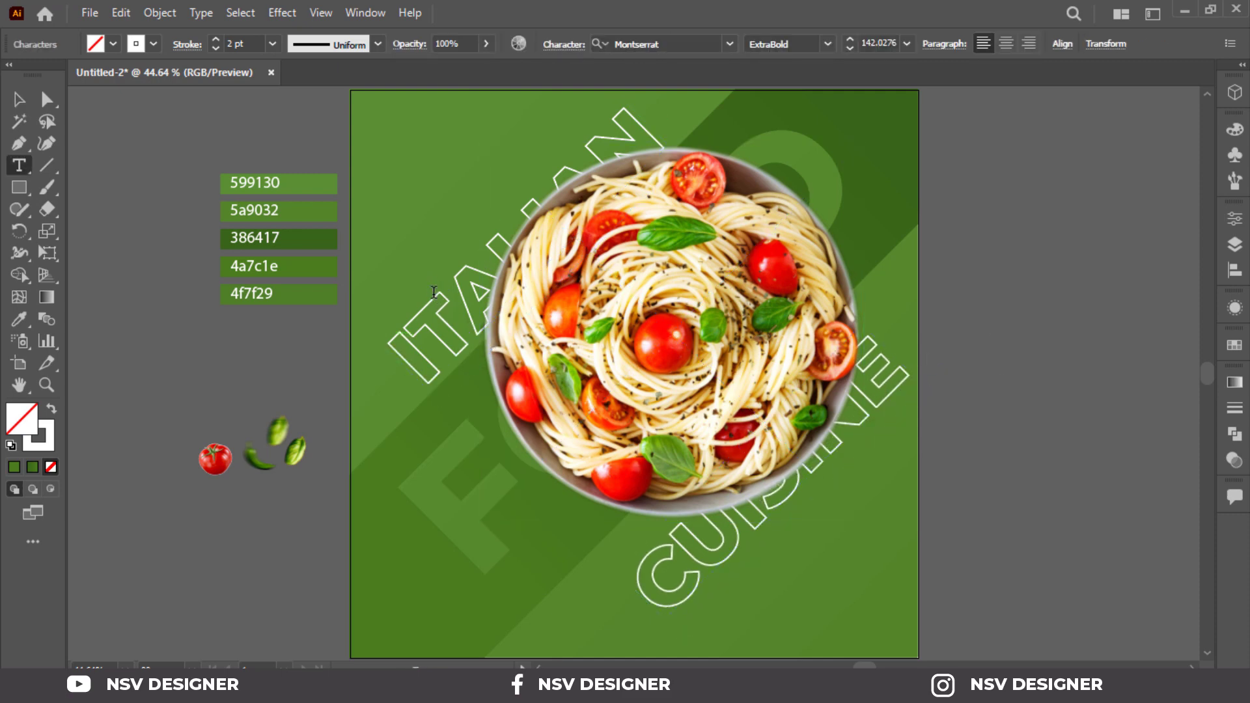
{"action": "key", "text": "v"}
{"action": "left_click_drag", "start_coordinate": [437, 301], "coordinate": [411, 282]}
{"action": "left_click", "coordinate": [670, 606]}
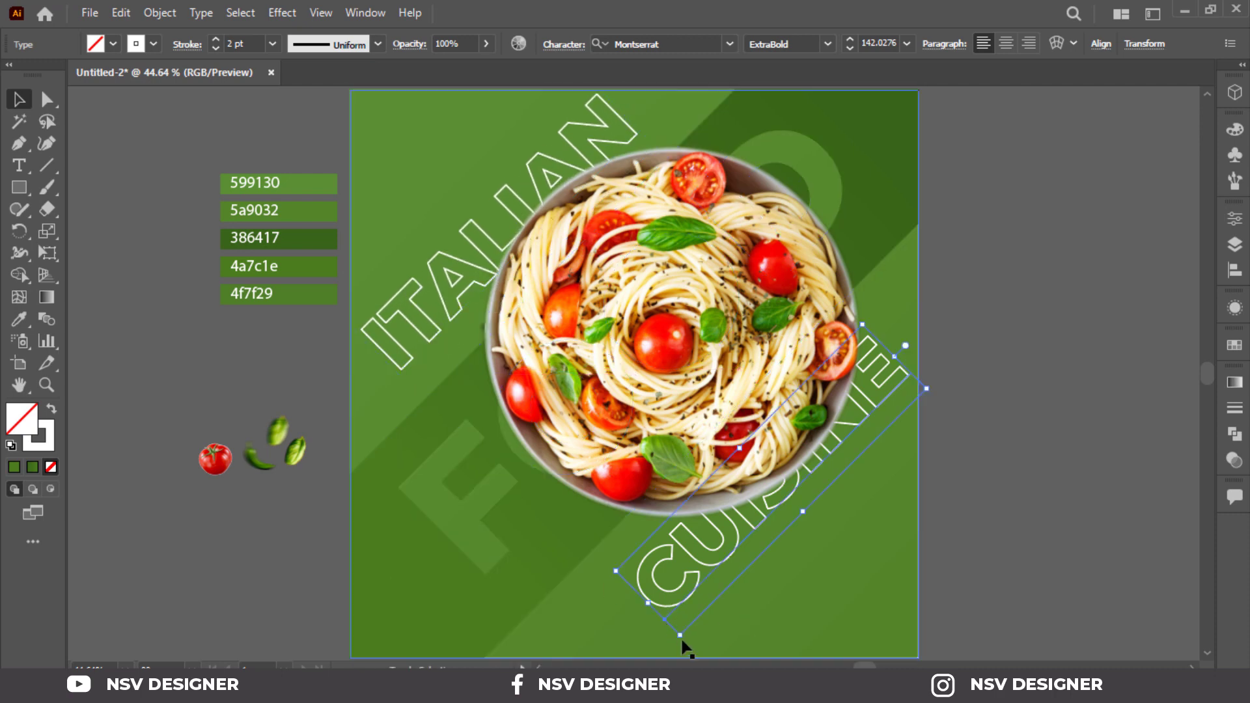
{"action": "left_click_drag", "start_coordinate": [683, 643], "coordinate": [714, 580]}
{"action": "left_click", "coordinate": [865, 455]}
{"action": "scroll", "coordinate": [946, 447], "scroll_direction": "up", "scroll_amount": 3}
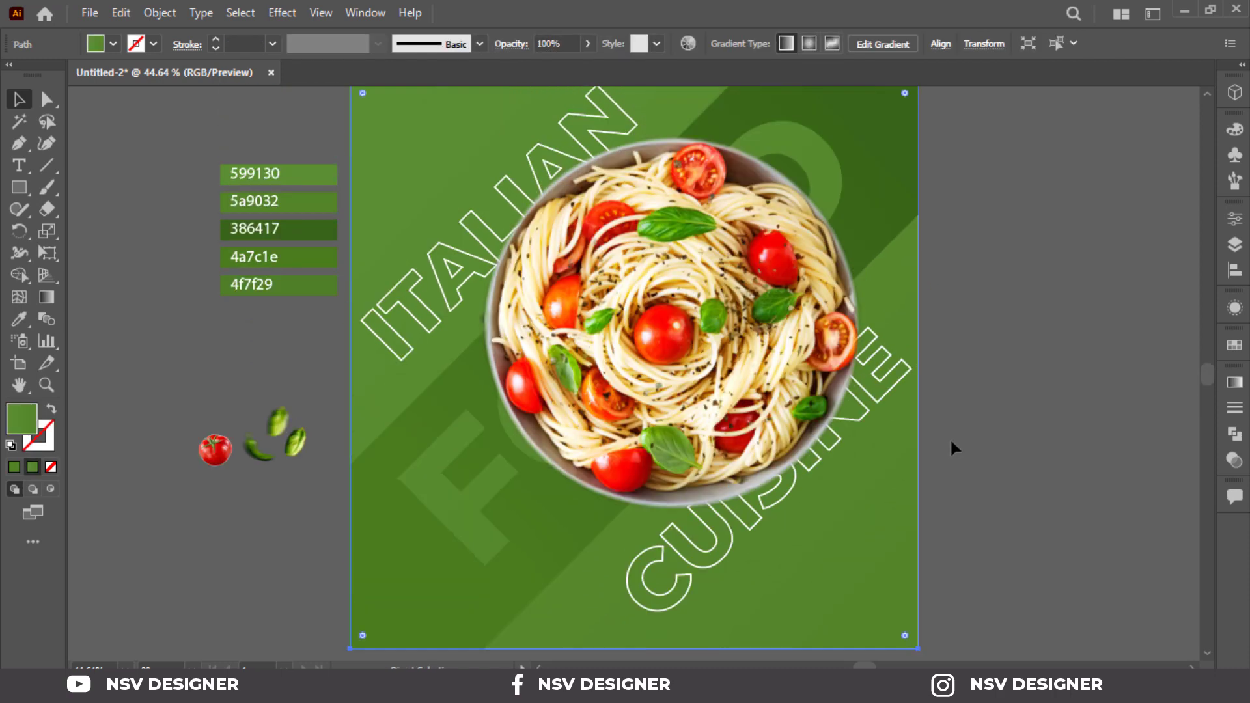
{"action": "left_click", "coordinate": [1040, 400]}
Shift the pasta bowl slightly up and right and fine-tune its size between the two outlined words
{"action": "left_click_drag", "start_coordinate": [728, 333], "coordinate": [751, 315]}
{"action": "left_click_drag", "start_coordinate": [755, 255], "coordinate": [741, 254]}
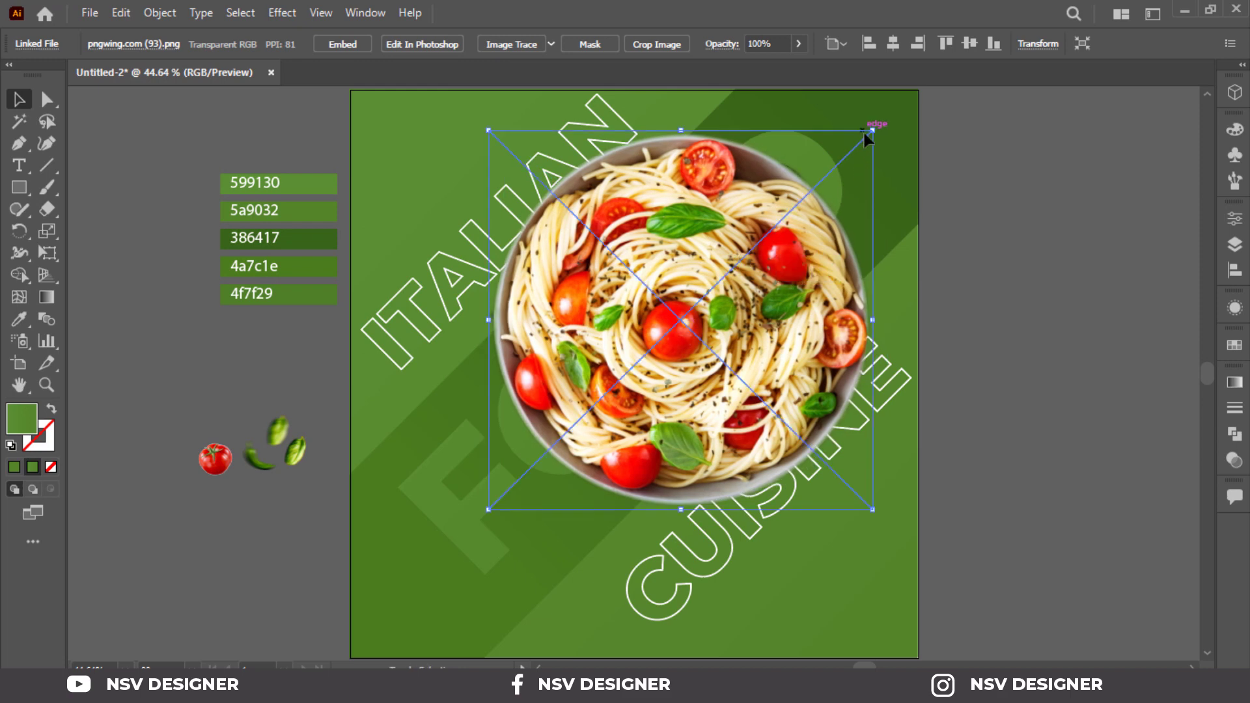
{"action": "left_click_drag", "start_coordinate": [872, 130], "coordinate": [859, 143]}
{"action": "left_click_drag", "start_coordinate": [790, 262], "coordinate": [793, 254]}
{"action": "left_click", "coordinate": [956, 365]}
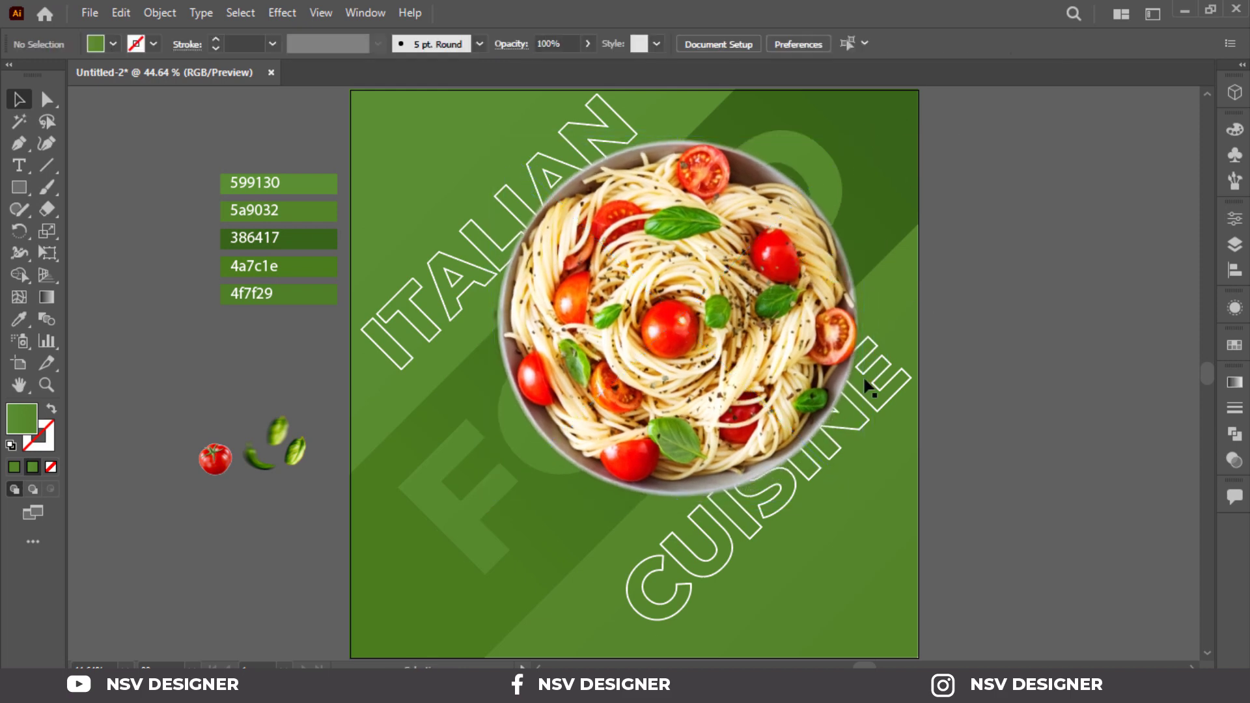
Nudge CUISINE and ITALIAN into balanced positions partly behind the bowl's edges
{"action": "left_click", "coordinate": [866, 377]}
{"action": "left_click_drag", "start_coordinate": [881, 372], "coordinate": [889, 376]}
{"action": "left_click_drag", "start_coordinate": [603, 114], "coordinate": [608, 123]}
{"action": "left_click", "coordinate": [949, 349]}
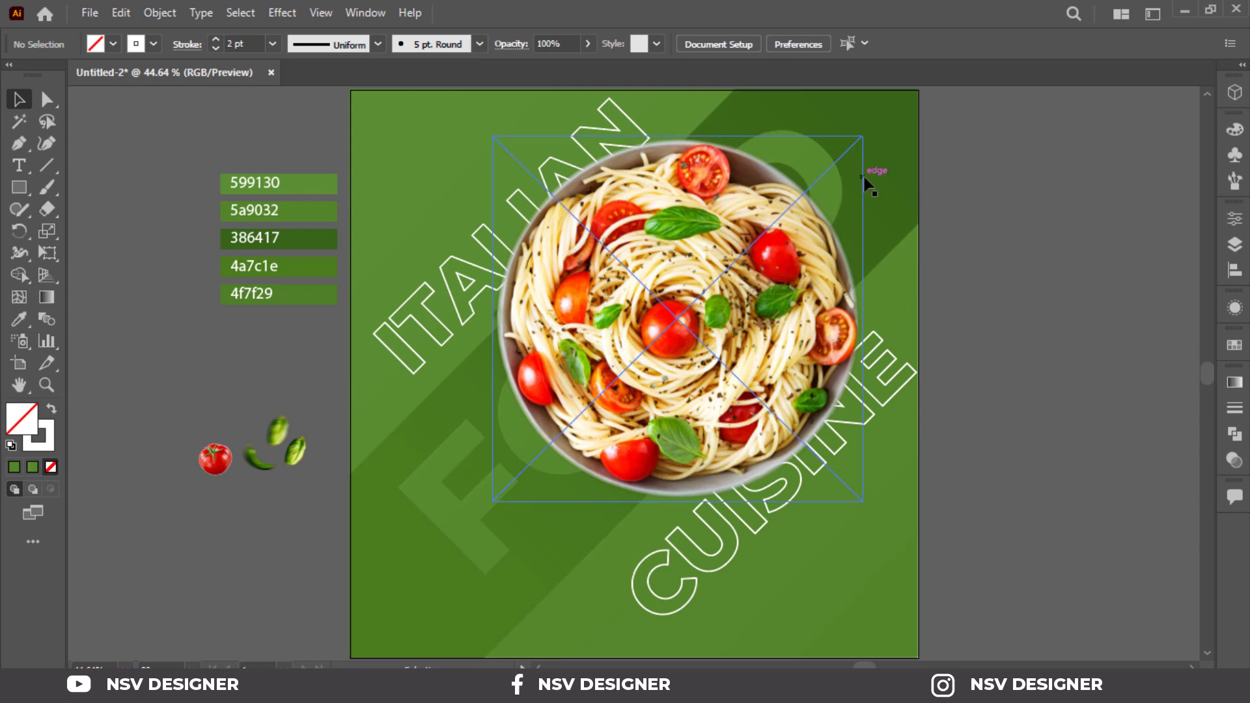
Apply a Drop Shadow effect with 35% opacity to the diagonal band with the cut-out FOOD letters
{"action": "left_click", "coordinate": [865, 180]}
{"action": "left_click", "coordinate": [890, 174]}
{"action": "left_click", "coordinate": [282, 12]}
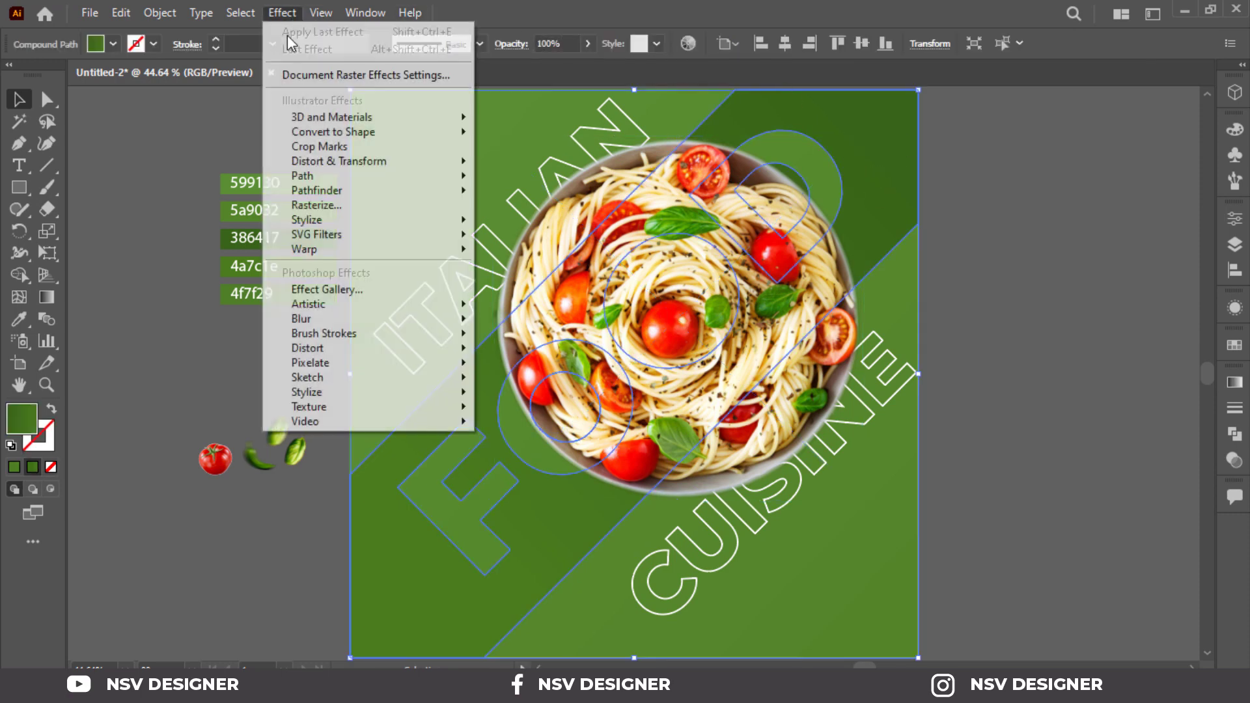
{"action": "mouse_move", "coordinate": [414, 229]}
{"action": "left_click", "coordinate": [514, 222]}
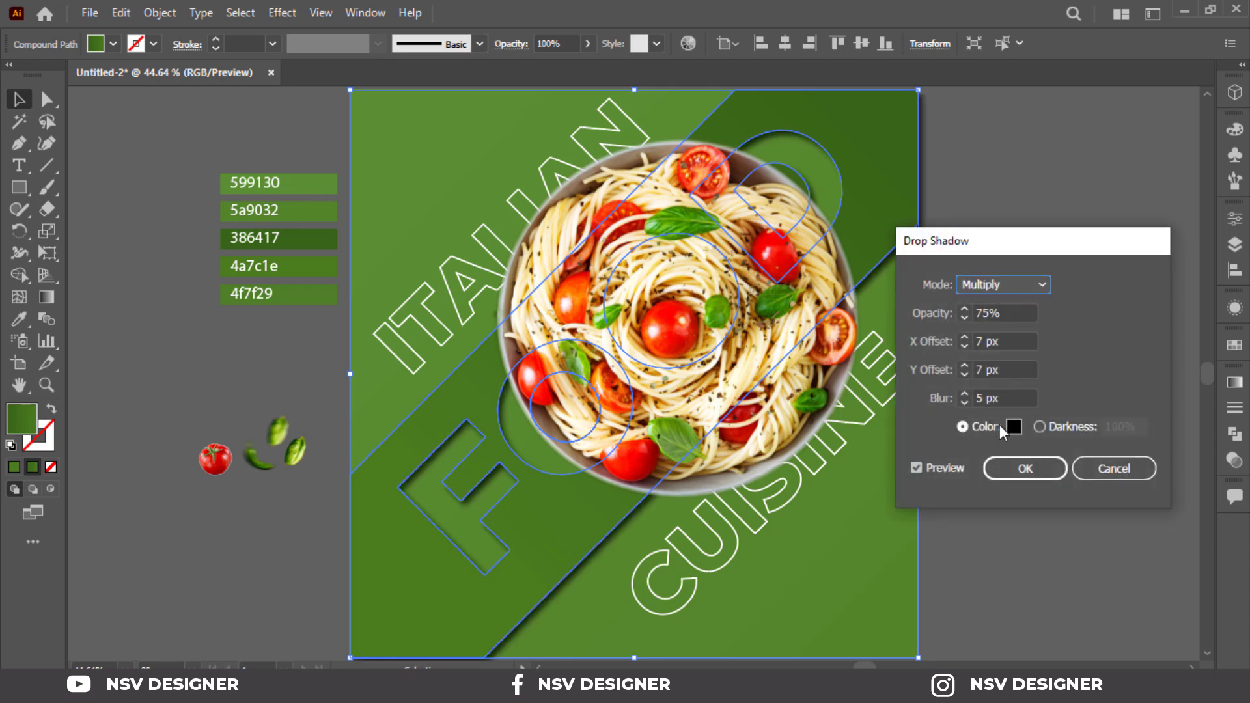
{"action": "left_click_drag", "start_coordinate": [1010, 311], "coordinate": [940, 318]}
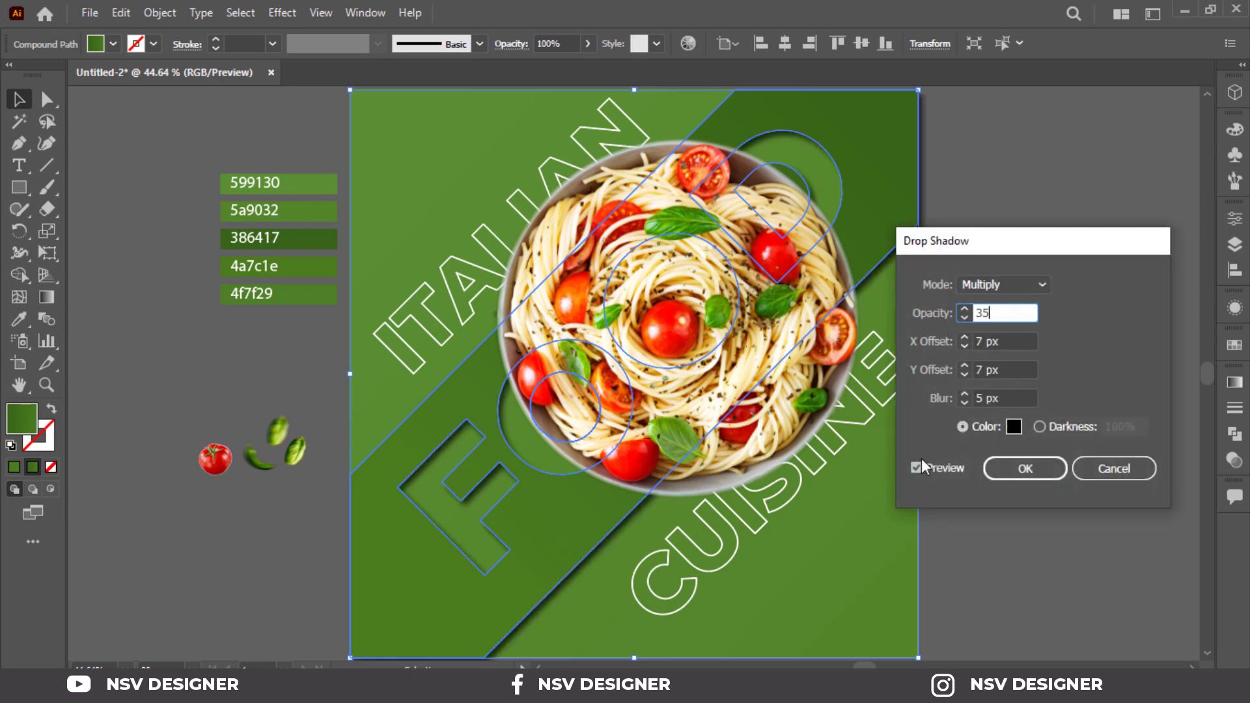
{"action": "key", "text": "Return"}
{"action": "left_click", "coordinate": [1114, 255]}
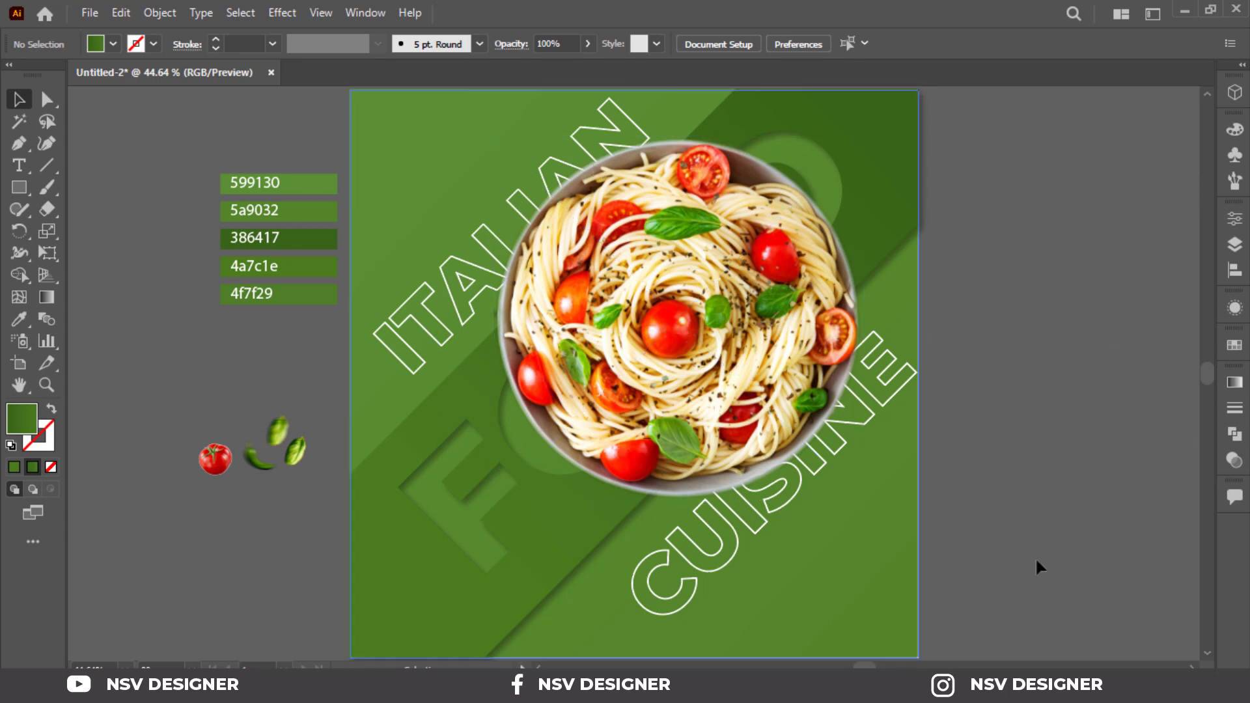
Draw a small horizontal rectangle in the lower-left corner of the artboard
{"action": "left_click", "coordinate": [24, 186]}
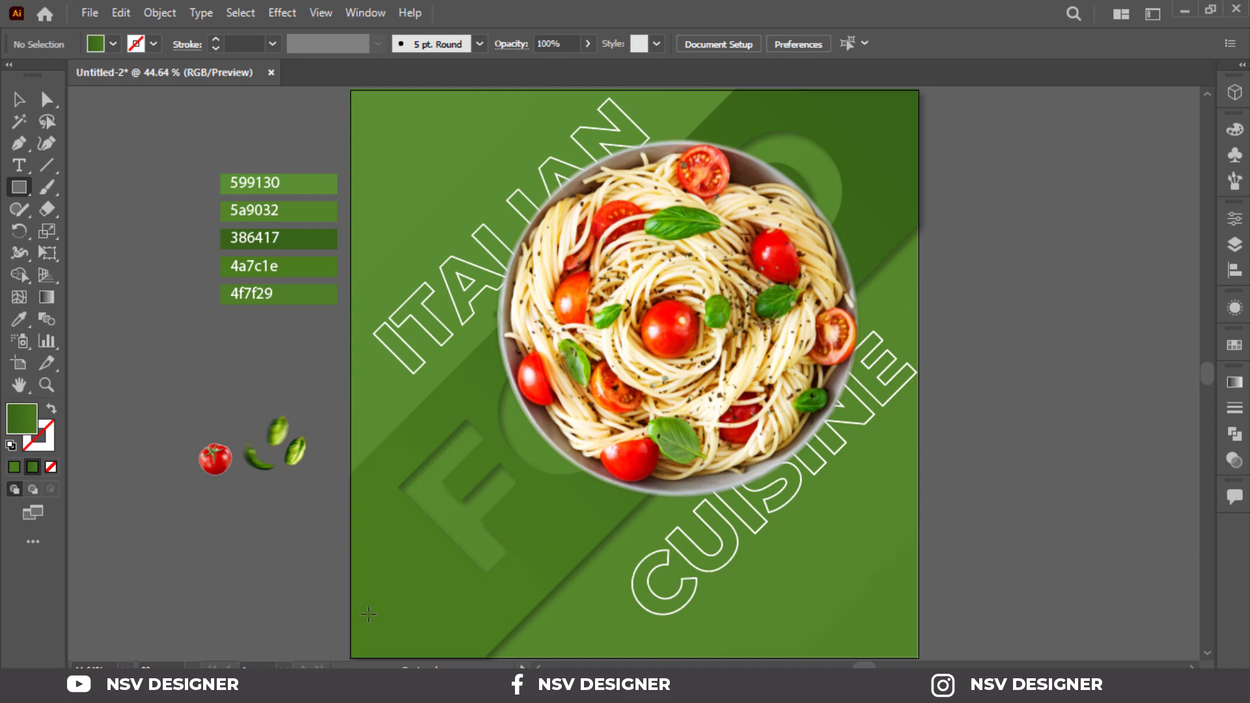
{"action": "left_click_drag", "start_coordinate": [369, 614], "coordinate": [484, 646]}
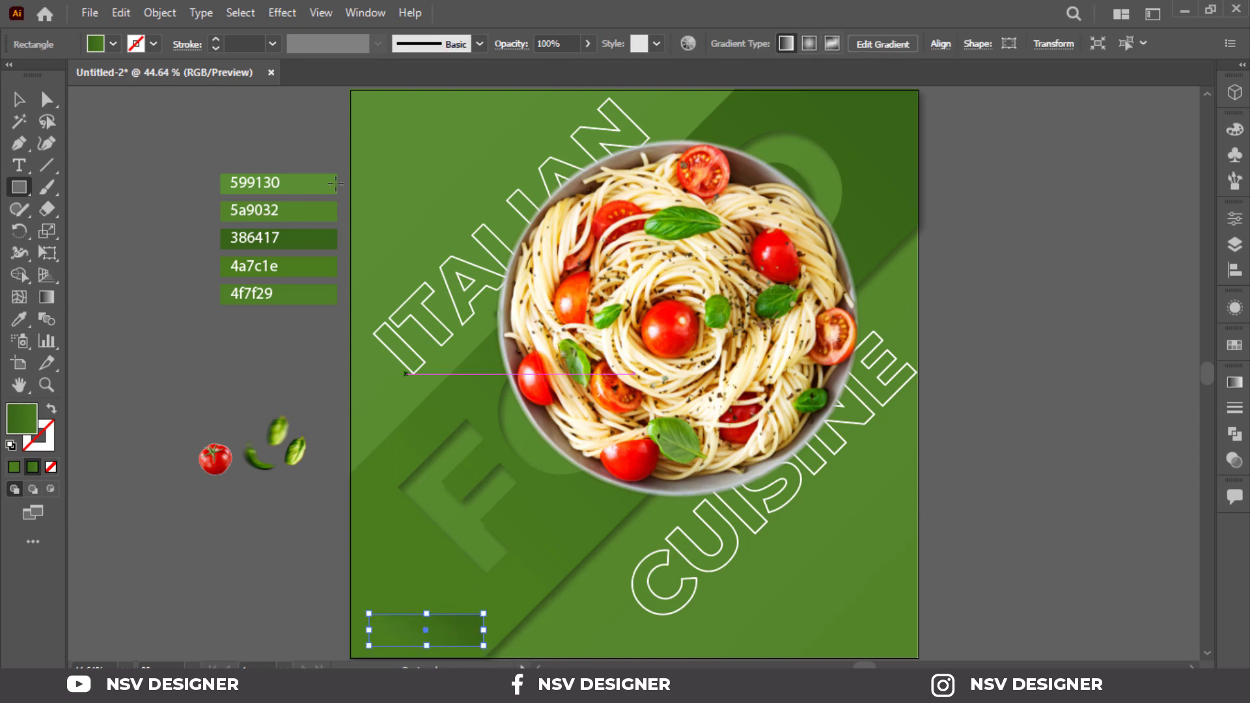
{"action": "key", "text": "v"}
Fill the small rectangle with the green sampled from the 4f7f29 swatch
{"action": "left_click", "coordinate": [112, 44]}
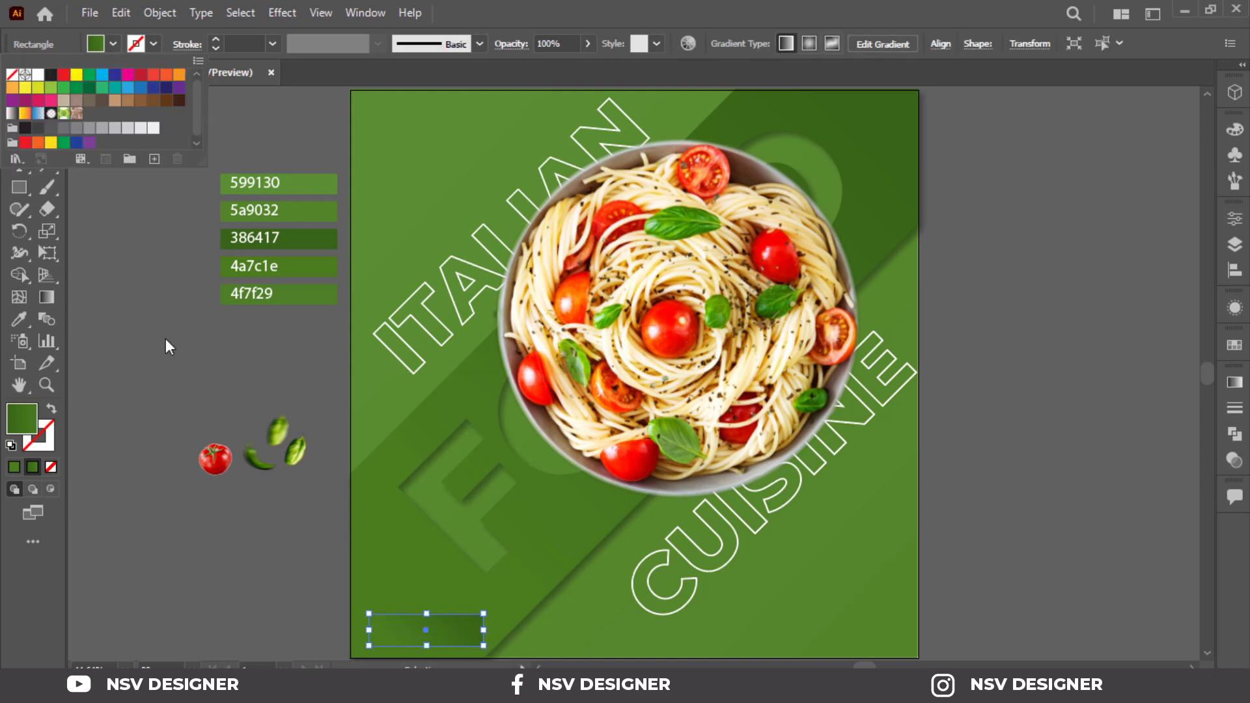
{"action": "key", "text": "i"}
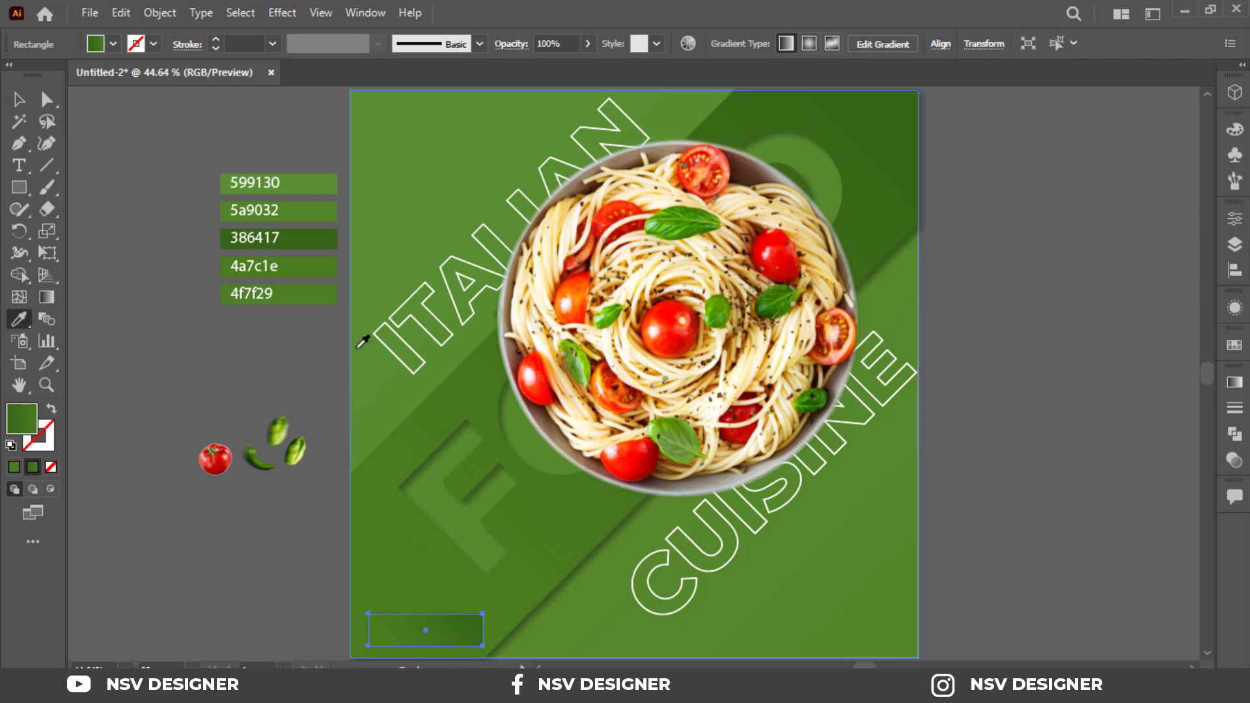
{"action": "left_click", "coordinate": [322, 302]}
{"action": "left_click", "coordinate": [19, 102]}
{"action": "left_click", "coordinate": [123, 274]}
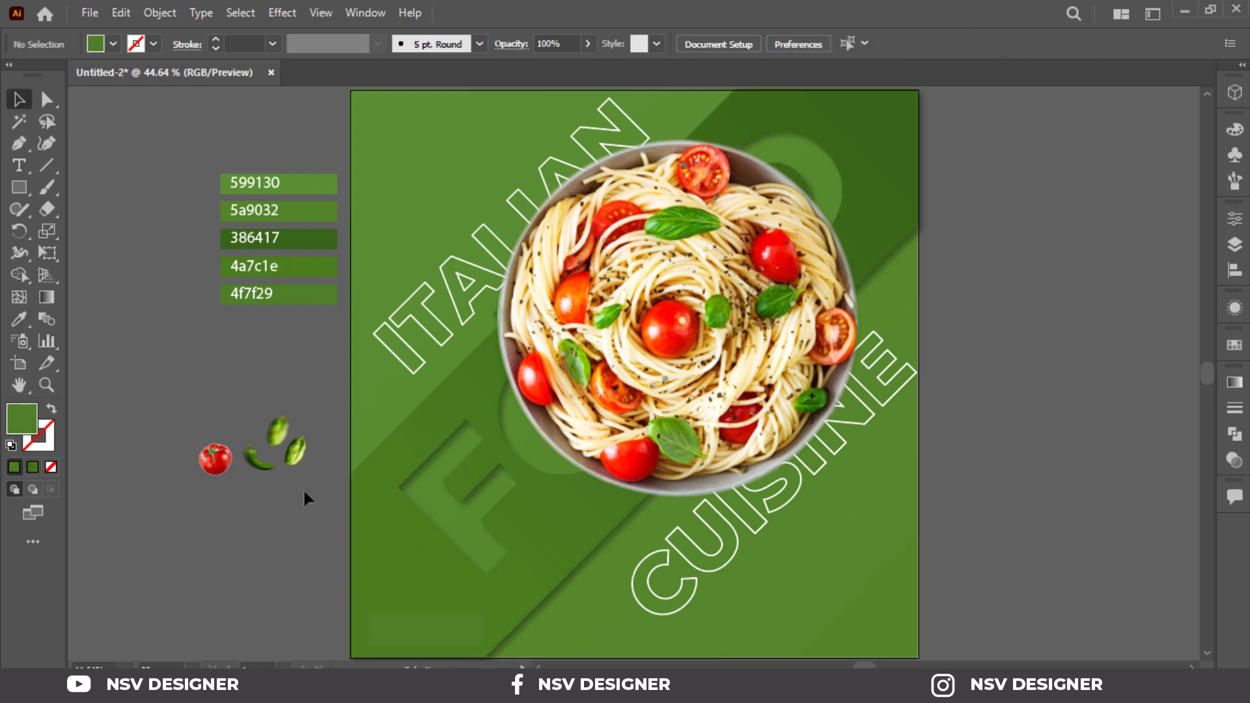
Fill the small rectangle in the poster's lower-left corner with yellow
{"action": "scroll", "coordinate": [307, 622], "scroll_direction": "up", "scroll_amount": 2}
{"action": "scroll", "coordinate": [507, 597], "scroll_direction": "down", "scroll_amount": 1}
{"action": "left_click", "coordinate": [506, 600]}
{"action": "left_click", "coordinate": [120, 44]}
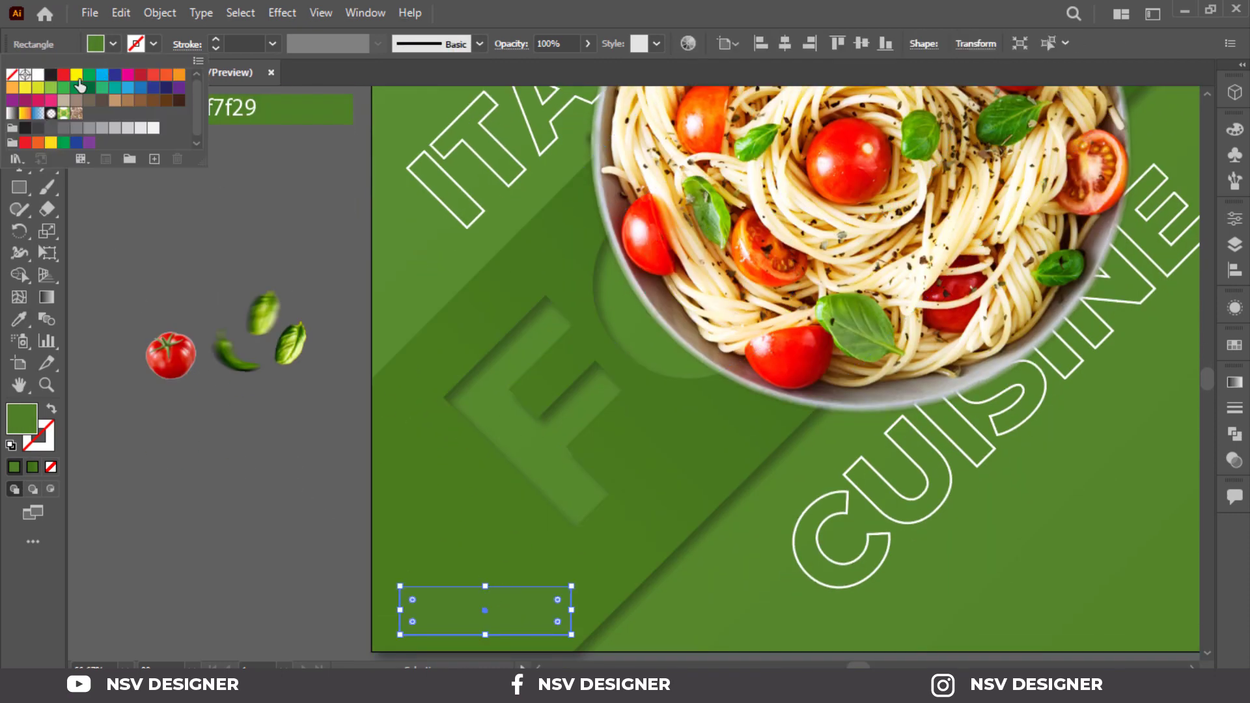
{"action": "left_click", "coordinate": [105, 158]}
{"action": "key", "text": "ctrl+0"}
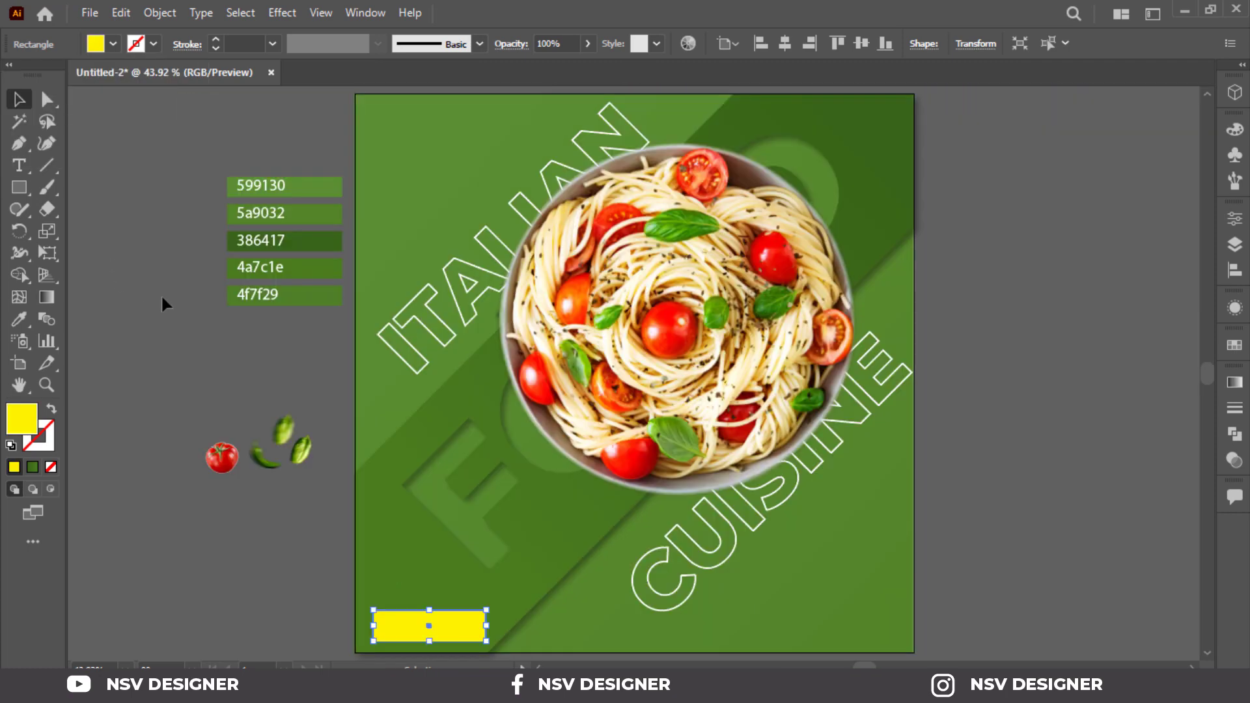
Fully round the corners of the yellow rectangle in the poster's lower-left corner to form a pill-shaped label
{"action": "left_click", "coordinate": [365, 620]}
{"action": "left_click", "coordinate": [396, 625]}
{"action": "left_click", "coordinate": [48, 101]}
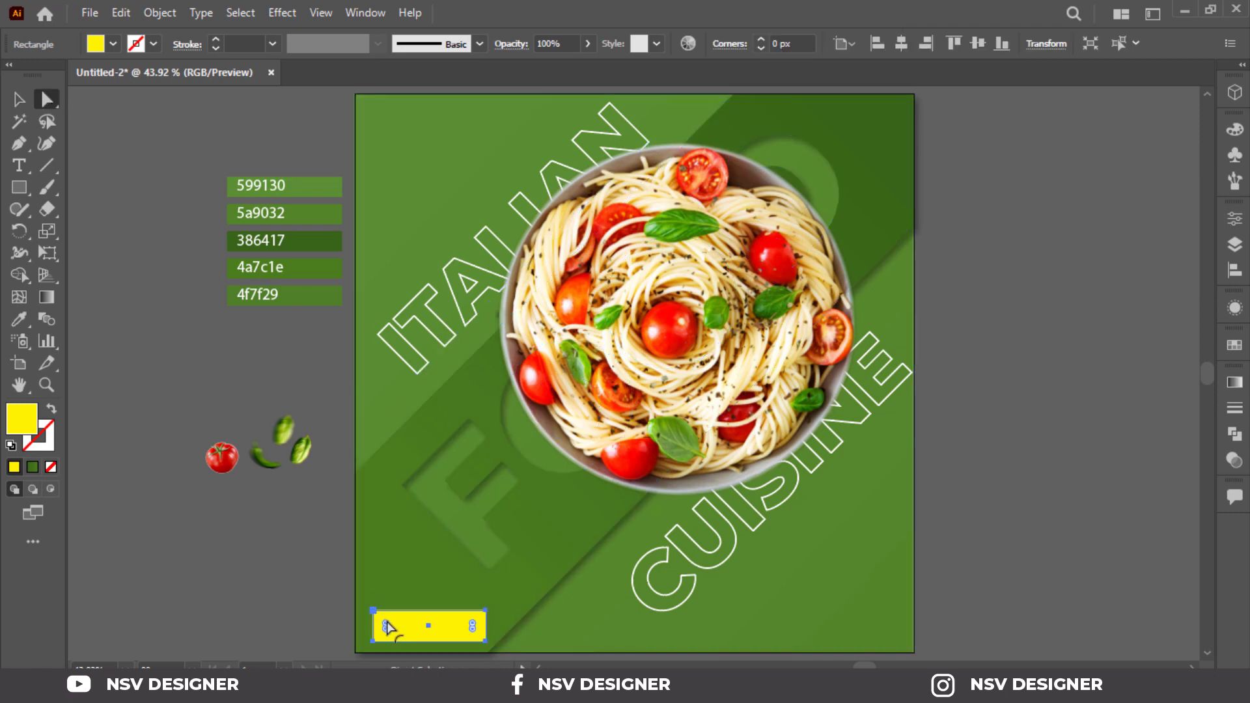
{"action": "left_click_drag", "start_coordinate": [387, 626], "coordinate": [409, 631]}
{"action": "left_click", "coordinate": [25, 100]}
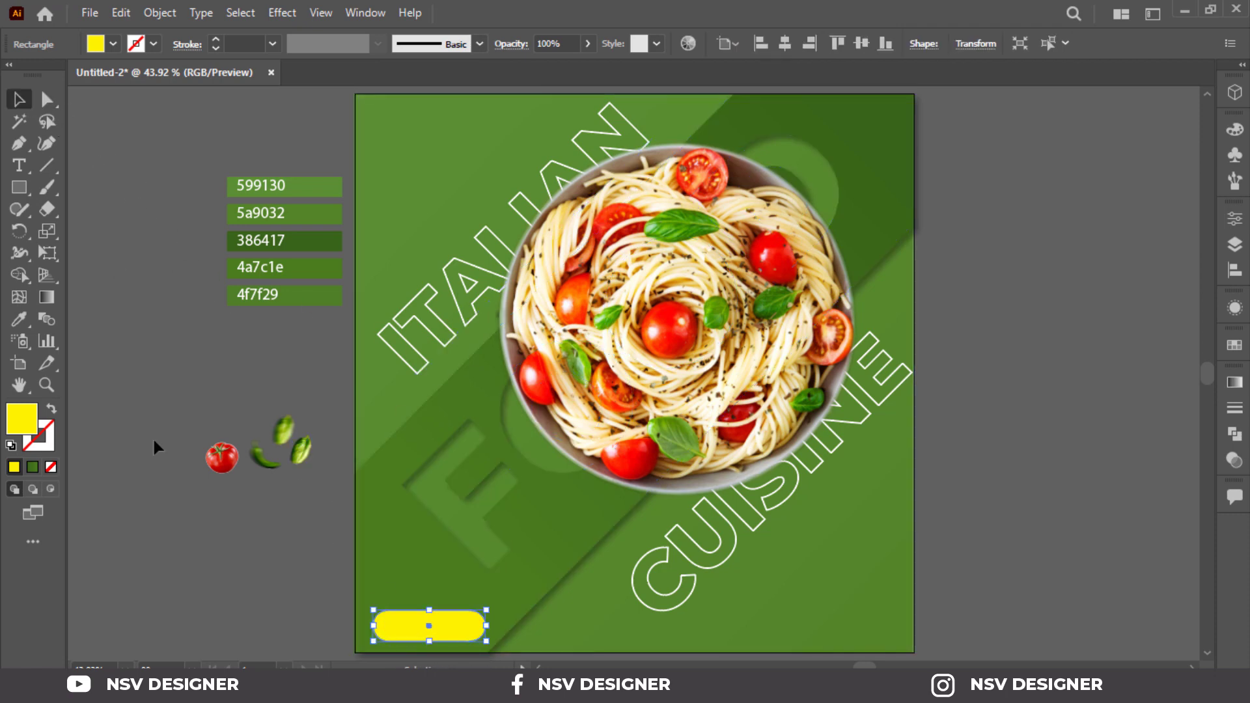
{"action": "left_click", "coordinate": [155, 440]}
Fill the pill-shaped label with white
{"action": "left_click", "coordinate": [384, 618]}
{"action": "left_click", "coordinate": [116, 49]}
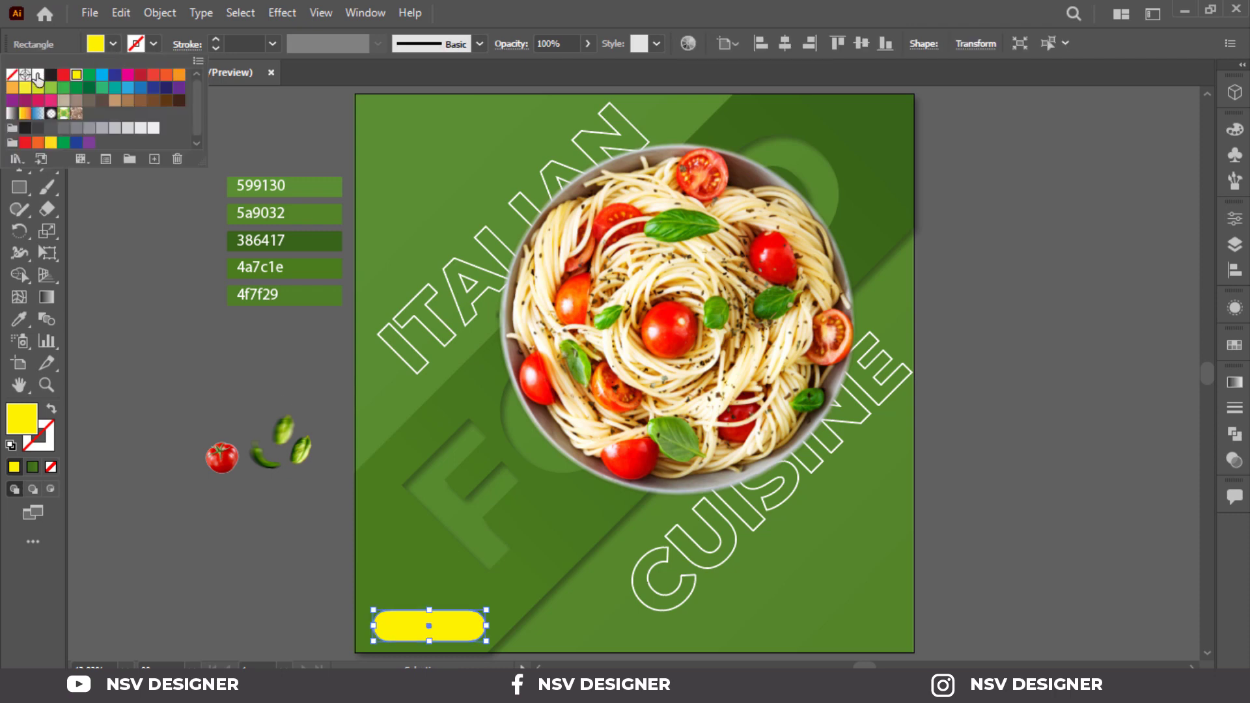
{"action": "left_click", "coordinate": [38, 81]}
{"action": "left_click", "coordinate": [123, 349]}
Widen the white label slightly toward its right end and shift it up a little
{"action": "left_click", "coordinate": [473, 635]}
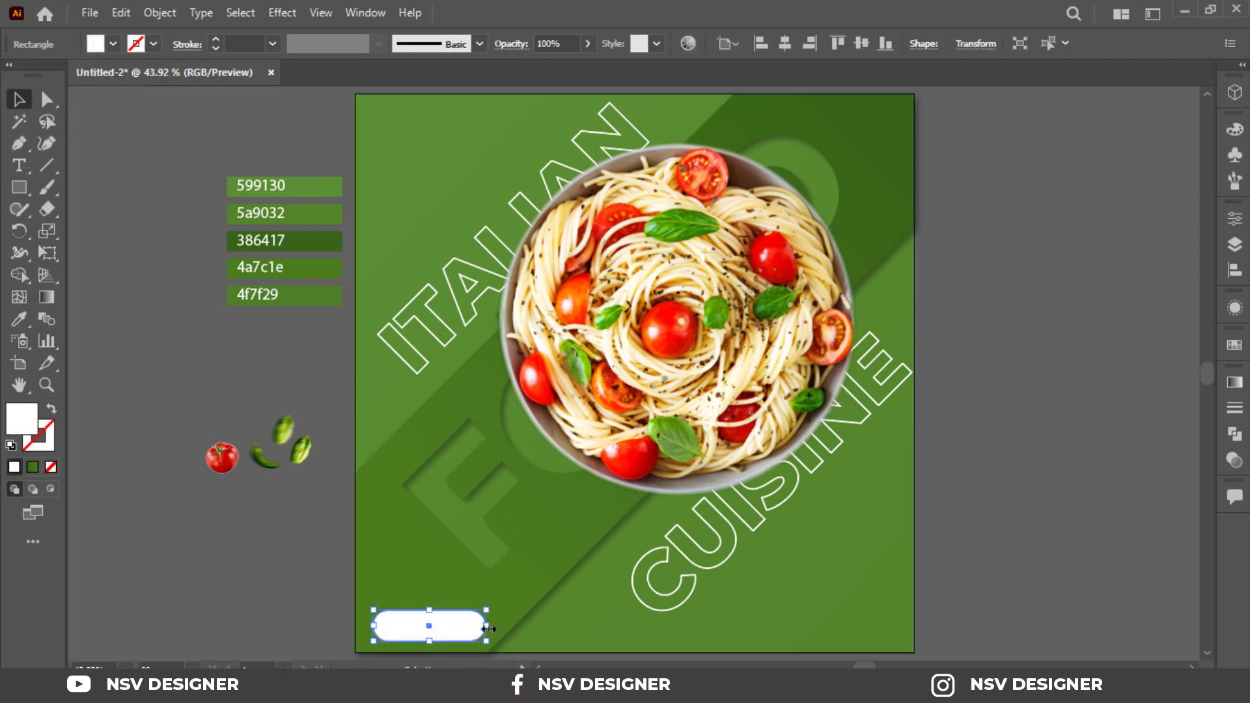
{"action": "left_click_drag", "start_coordinate": [485, 626], "coordinate": [500, 625]}
{"action": "left_click_drag", "start_coordinate": [424, 635], "coordinate": [432, 627]}
{"action": "left_click", "coordinate": [225, 568]}
Add the text ORDER NOW in black and place it centred on the white label
{"action": "left_click", "coordinate": [29, 166]}
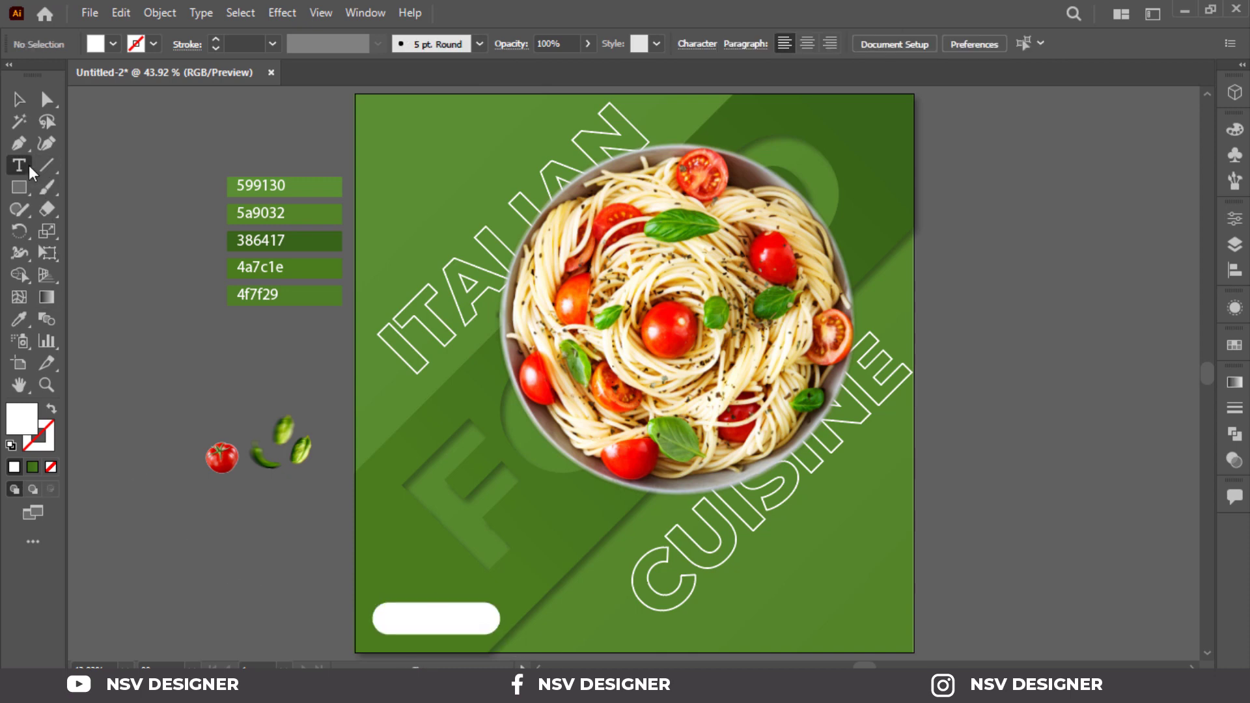
{"action": "left_click", "coordinate": [119, 557]}
{"action": "type", "text": "ORDER NOW"}
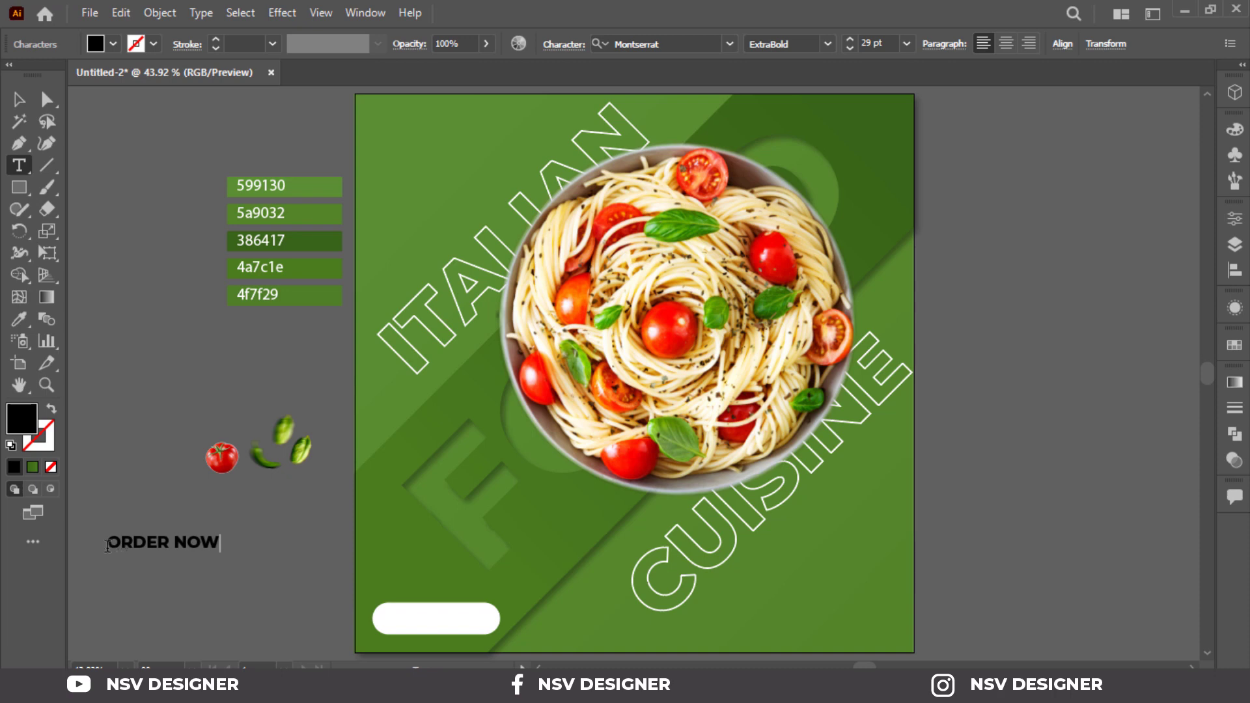
{"action": "left_click", "coordinate": [20, 99]}
{"action": "left_click_drag", "start_coordinate": [190, 551], "coordinate": [464, 629]}
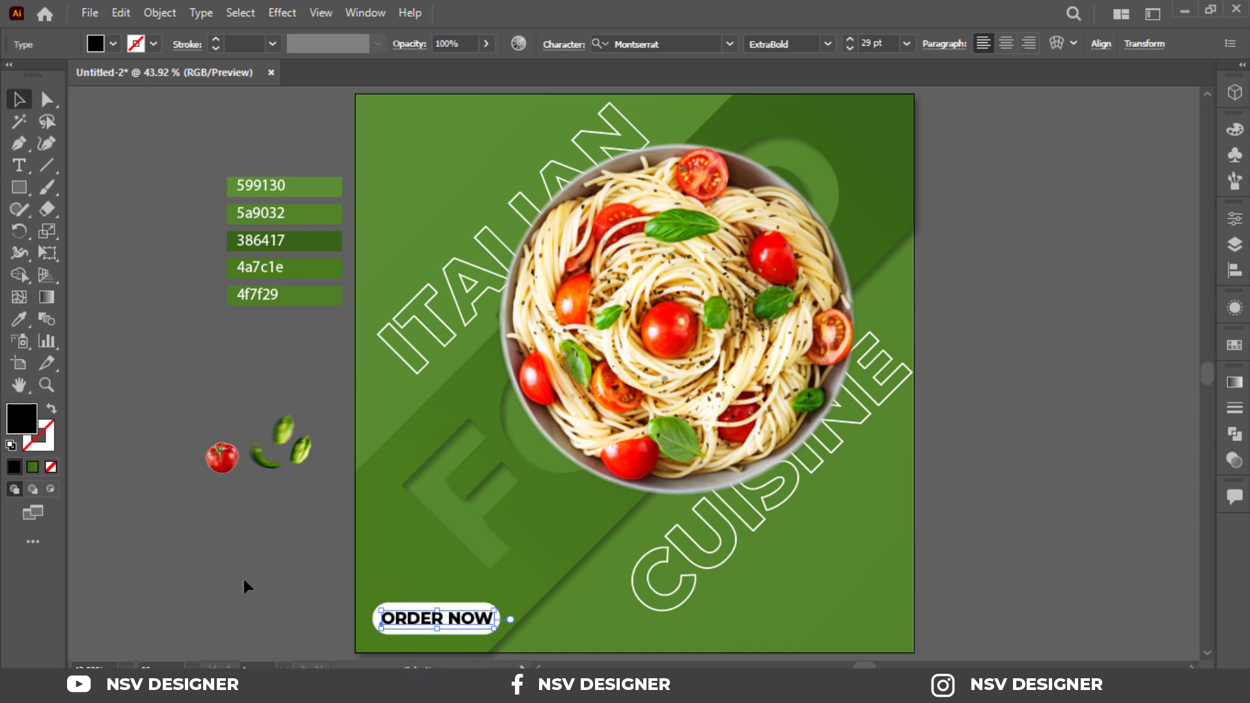
{"action": "left_click", "coordinate": [239, 581]}
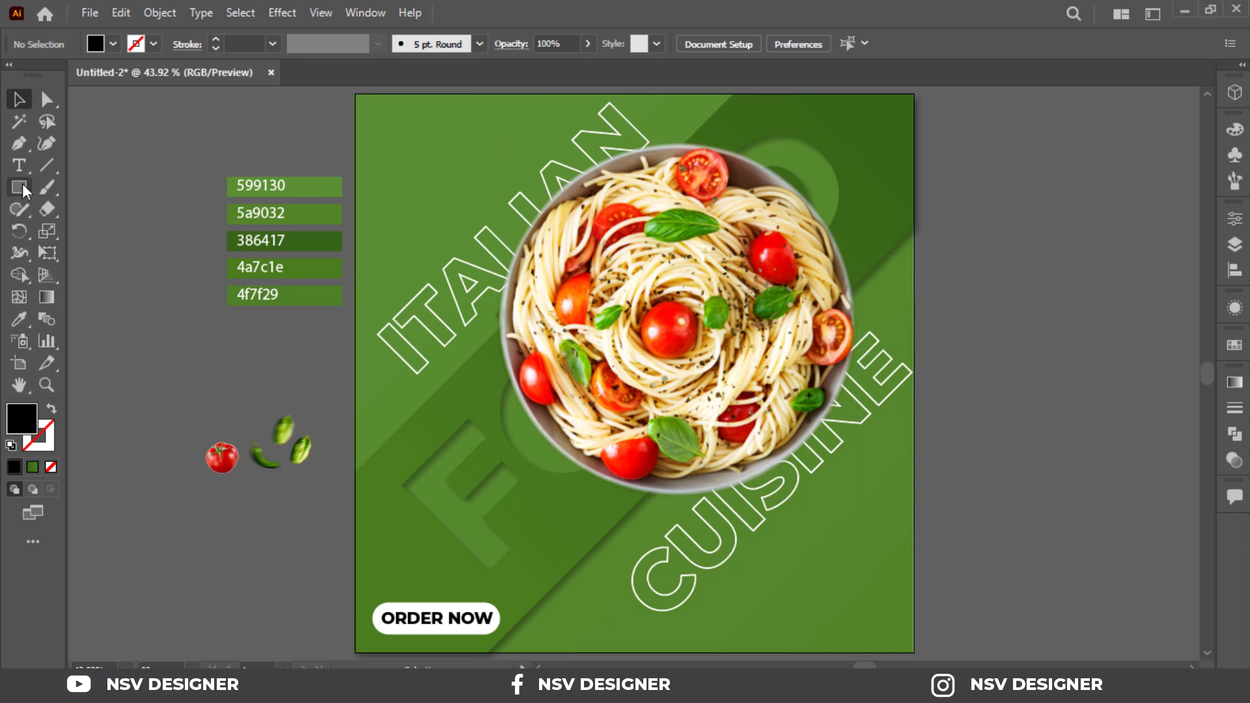
Copy the ORDER NOW text to the poster's lower-right corner as two lines and change the upper one to Contact Us
{"action": "left_click_drag", "start_coordinate": [413, 621], "coordinate": [851, 608]}
{"action": "triple_click", "coordinate": [850, 609]}
{"action": "type", "text": "Contact Us"}
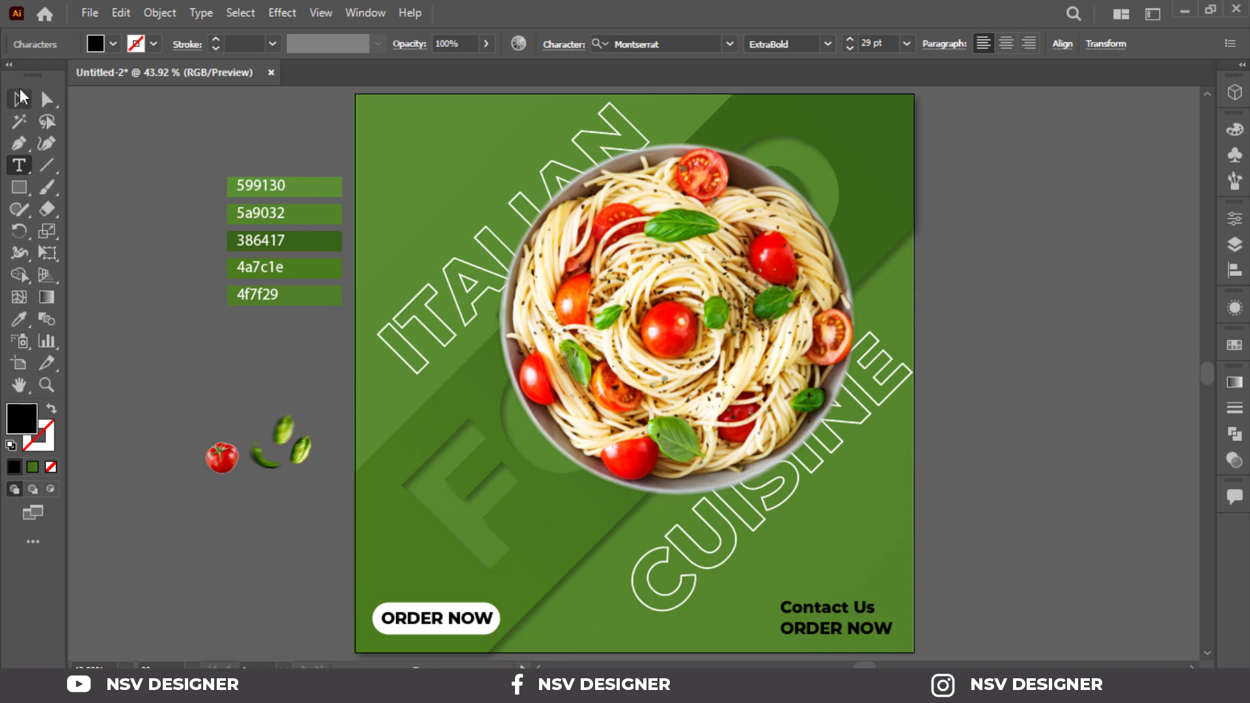
{"action": "left_click", "coordinate": [20, 98]}
Replace the ORDER NOW line beneath Contact Us with the contact phone number
{"action": "triple_click", "coordinate": [847, 628]}
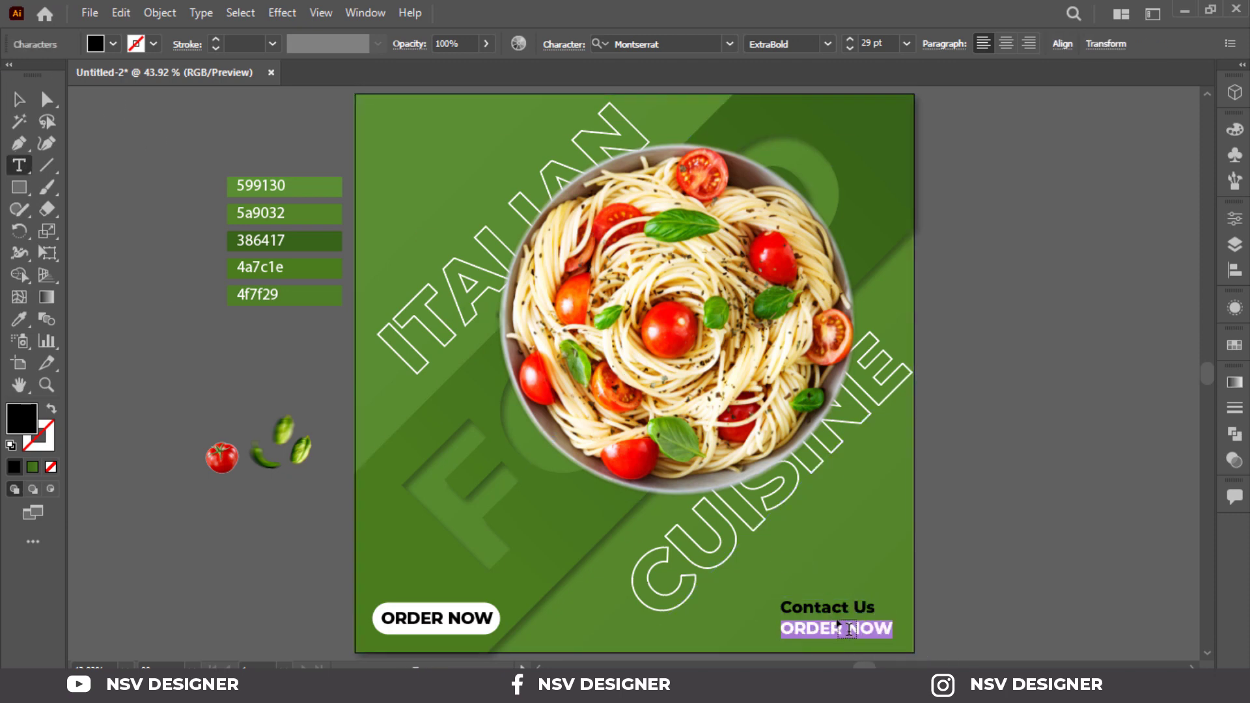
{"action": "type", "text": "+91 225851"}
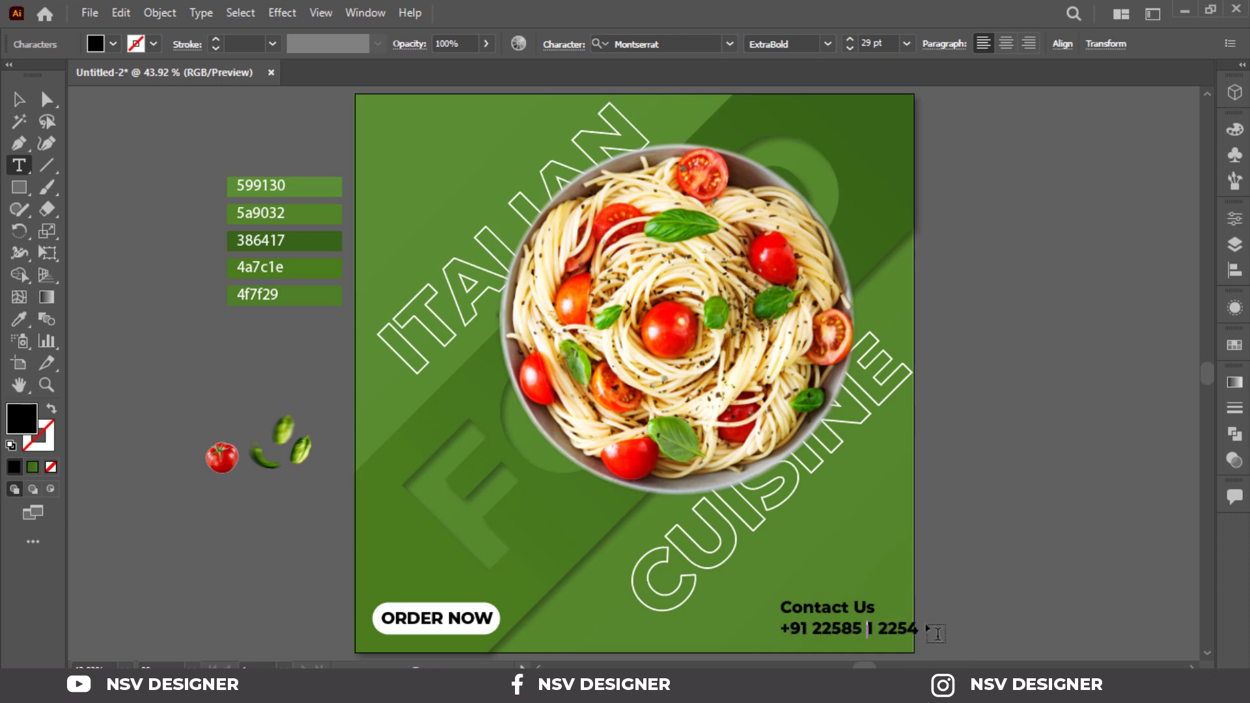
{"action": "left_click", "coordinate": [19, 99]}
Align the phone number's right end with Contact Us and shift both lines toward the poster's right edge
{"action": "left_click_drag", "start_coordinate": [882, 630], "coordinate": [839, 631]}
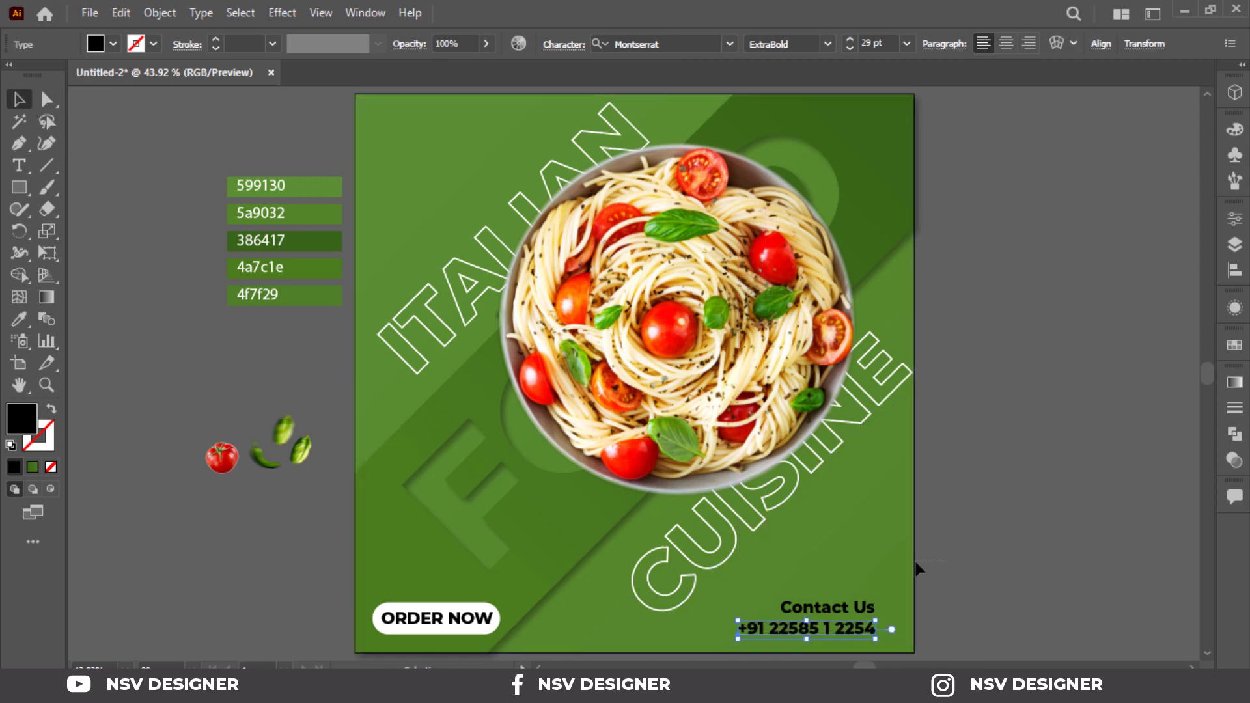
{"action": "left_click_drag", "start_coordinate": [898, 569], "coordinate": [841, 631]}
{"action": "key", "text": "ctrl+2"}
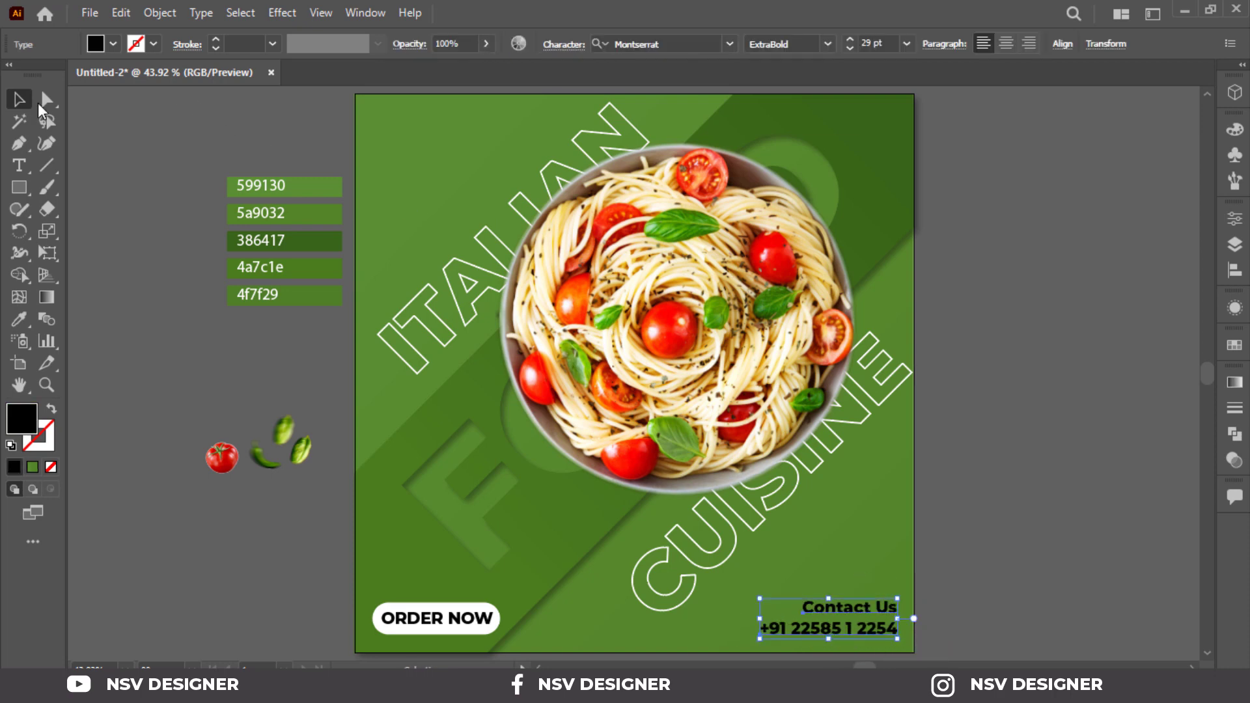
Fill the Contact Us and phone number lines with white
{"action": "left_click", "coordinate": [112, 44]}
{"action": "left_click", "coordinate": [46, 79]}
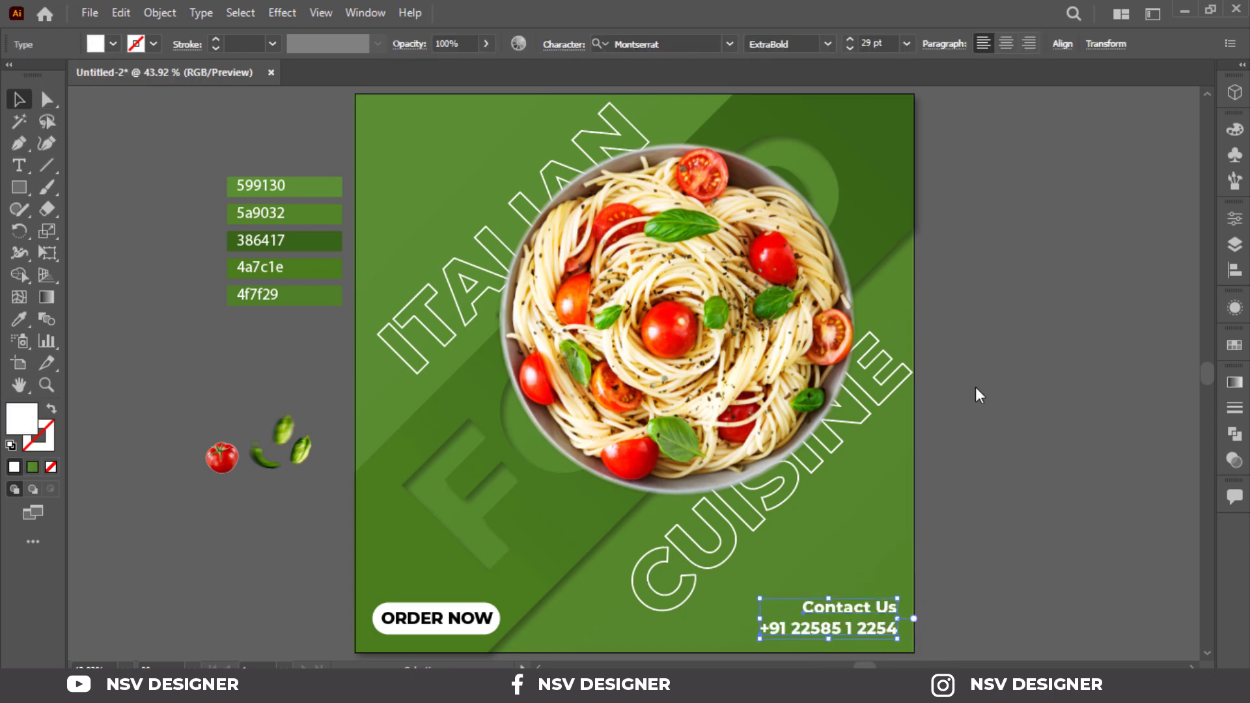
{"action": "left_click", "coordinate": [1035, 407]}
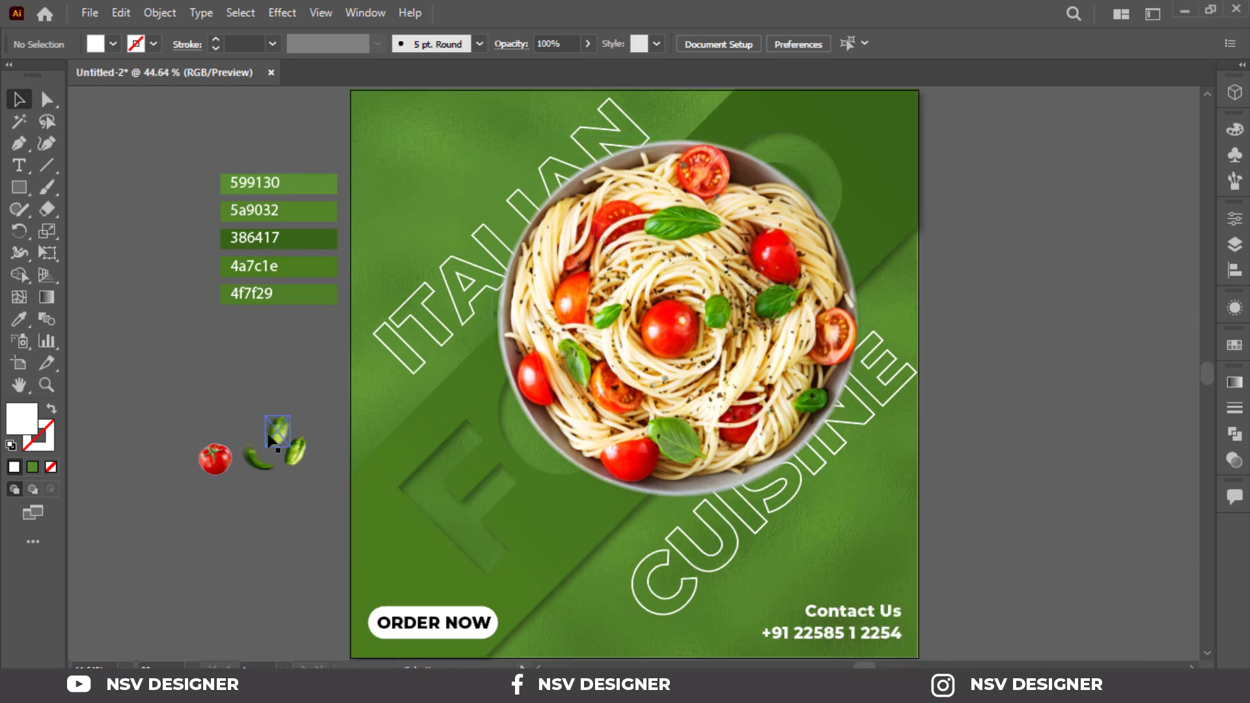
Copy the basil leaf image onto the poster, bring it to the front and place it just below the bowl's lower-left edge
{"action": "left_click_drag", "start_coordinate": [287, 468], "coordinate": [514, 452]}
{"action": "left_click", "coordinate": [273, 504]}
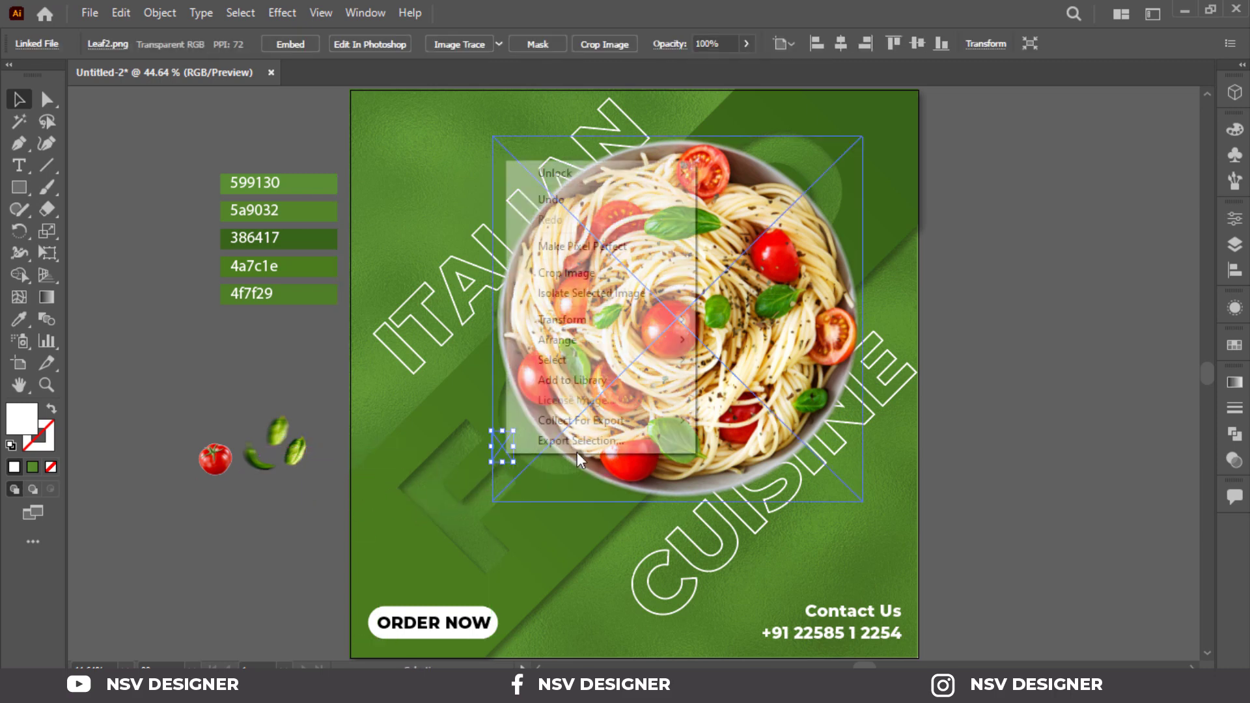
{"action": "right_click", "coordinate": [515, 452]}
{"action": "mouse_move", "coordinate": [594, 349]}
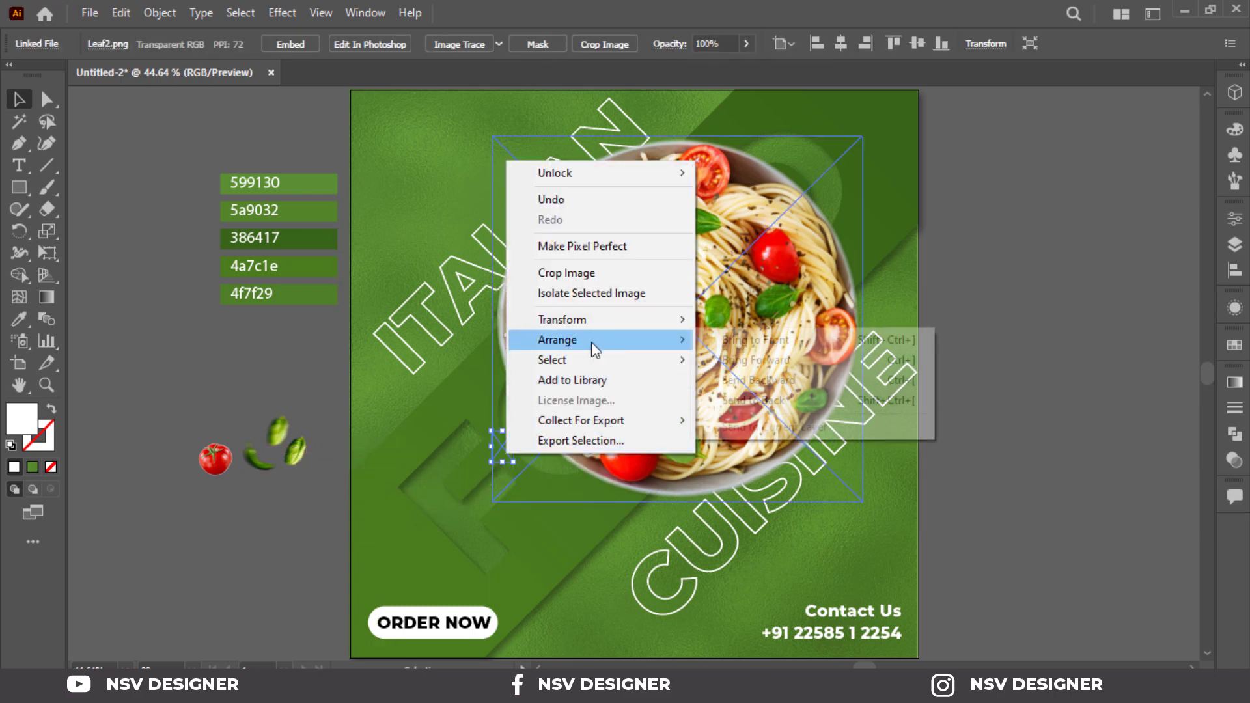
{"action": "left_click", "coordinate": [771, 341]}
{"action": "left_click_drag", "start_coordinate": [512, 458], "coordinate": [552, 504]}
Lock the dark green diagonal band
{"action": "left_click", "coordinate": [219, 465]}
{"action": "left_click", "coordinate": [903, 229]}
{"action": "key", "text": "ctrl+2"}
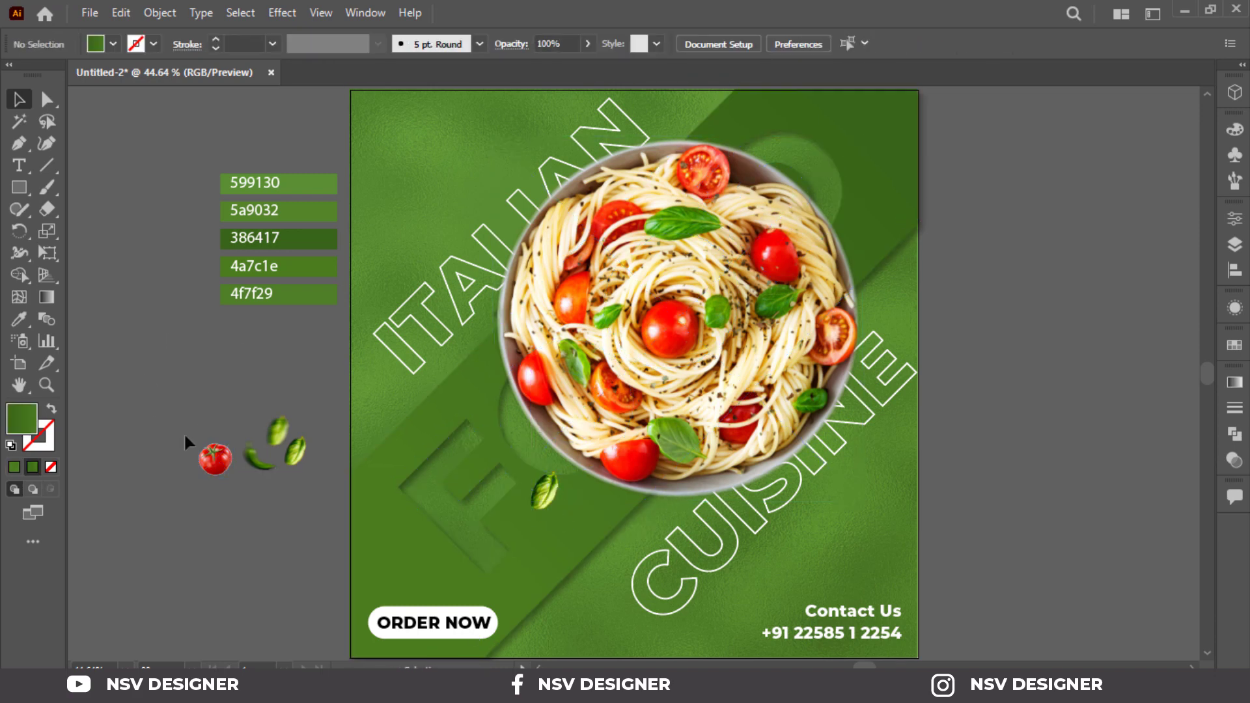
Bring the spare tomato, chili and leaf images beside the artboard to the front and enlarge them together
{"action": "left_click_drag", "start_coordinate": [213, 458], "coordinate": [224, 429]}
{"action": "key", "text": "ctrl+z"}
{"action": "left_click", "coordinate": [201, 469]}
{"action": "right_click", "coordinate": [251, 477]}
{"action": "mouse_move", "coordinate": [354, 388]}
{"action": "left_click", "coordinate": [480, 383]}
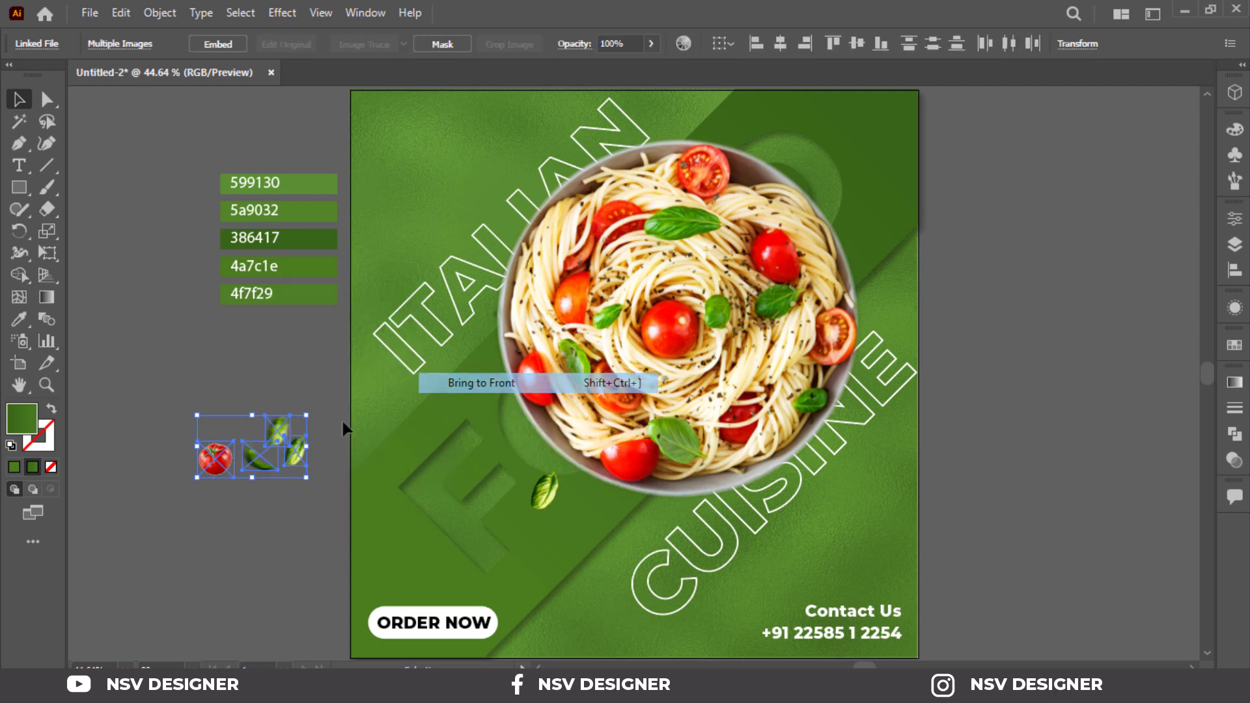
{"action": "left_click_drag", "start_coordinate": [307, 480], "coordinate": [332, 492]}
{"action": "left_click", "coordinate": [188, 475]}
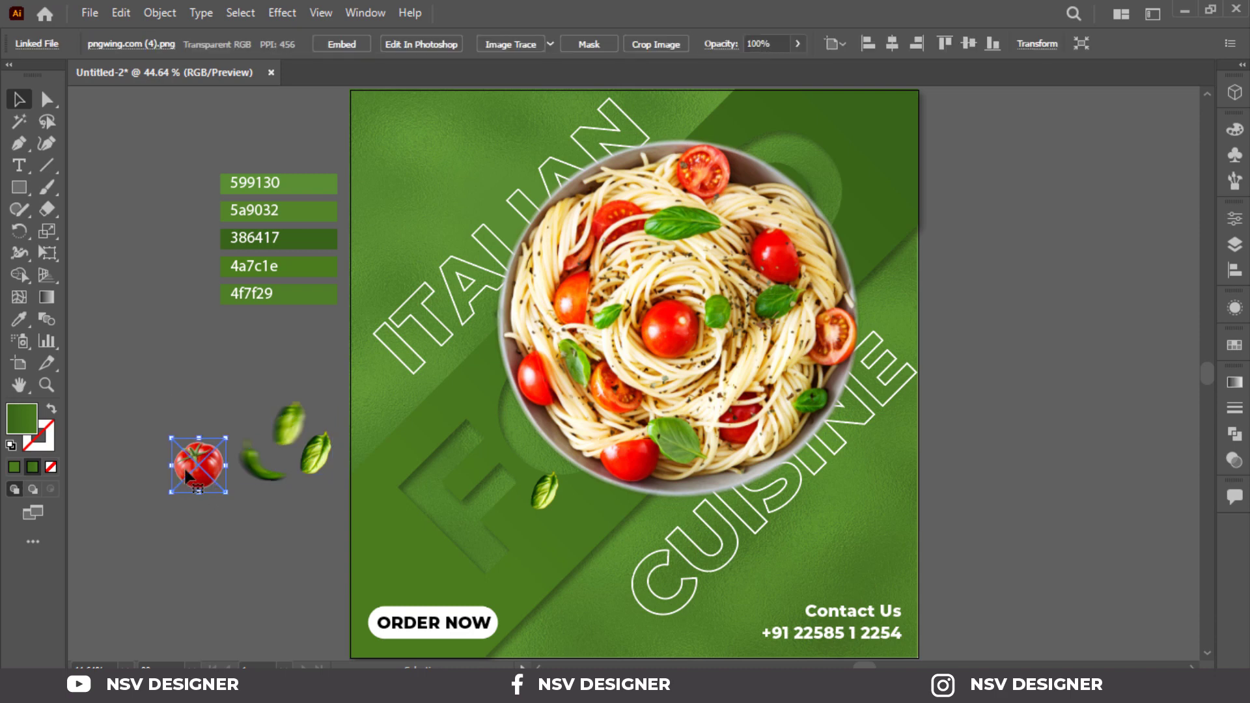
Place a copy of the tomato over the letter F in the poster's lower-left area and enlarge it
{"action": "left_click_drag", "start_coordinate": [412, 551], "coordinate": [423, 520]}
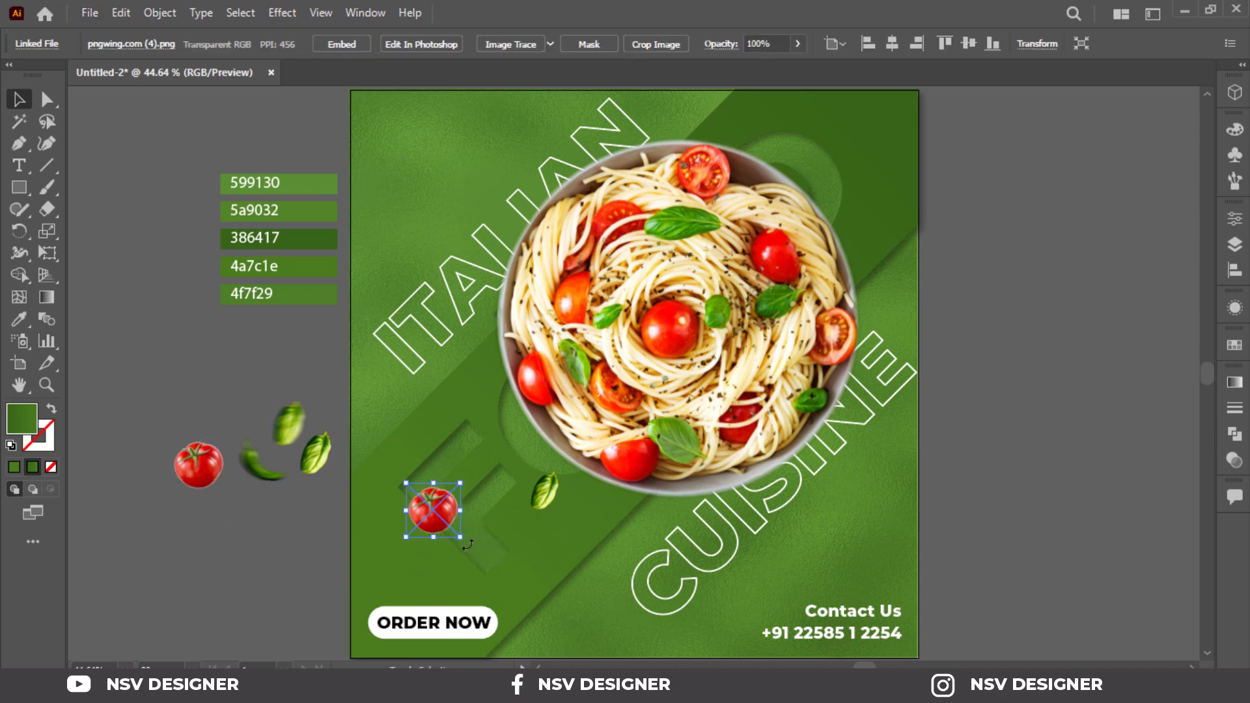
{"action": "left_click_drag", "start_coordinate": [478, 548], "coordinate": [391, 502]}
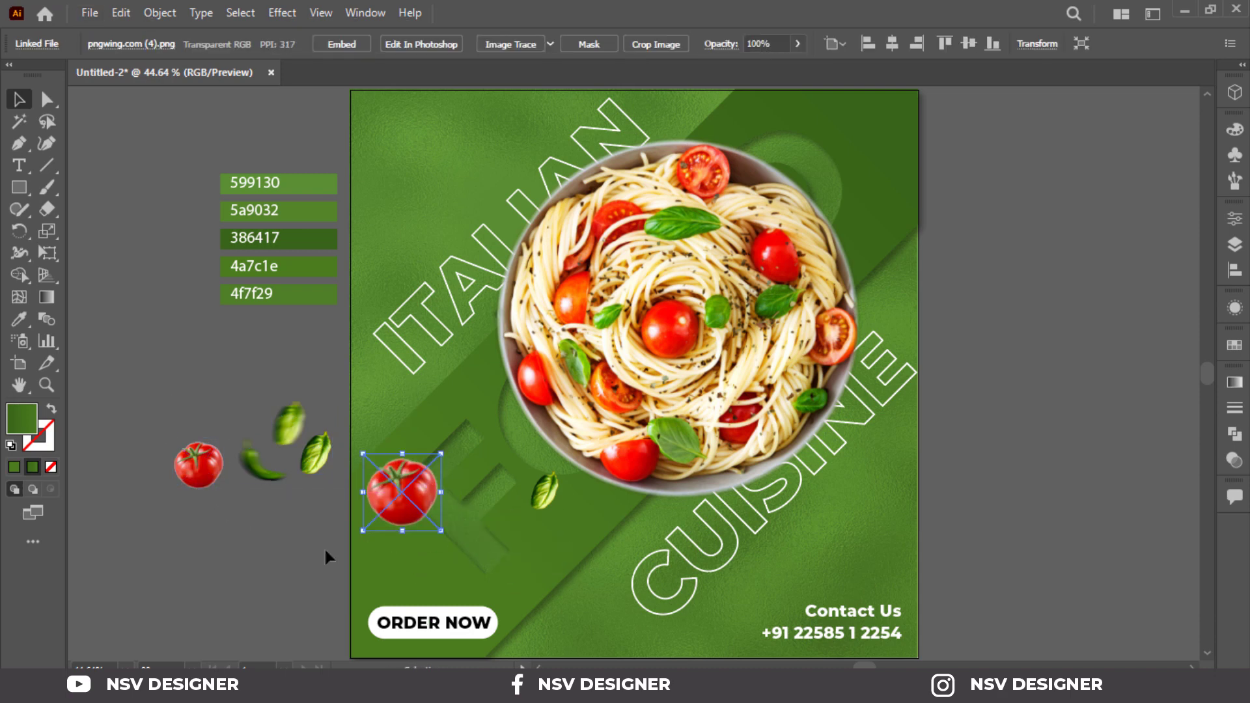
{"action": "left_click", "coordinate": [288, 552]}
Place a copy of the chili on the poster's lower right edge and a leaf copy right of the bowl's upper edge
{"action": "left_click_drag", "start_coordinate": [262, 465], "coordinate": [944, 547]}
{"action": "left_click", "coordinate": [326, 527]}
{"action": "left_click_drag", "start_coordinate": [326, 456], "coordinate": [877, 198]}
{"action": "left_click", "coordinate": [336, 404]}
Place a small shrunken copy of the tomato beside the bowl's lower-left edge, just above the leaf
{"action": "left_click_drag", "start_coordinate": [190, 480], "coordinate": [583, 480]}
{"action": "left_click", "coordinate": [529, 458]}
{"action": "left_click", "coordinate": [531, 455]}
{"action": "scroll", "coordinate": [511, 438], "scroll_direction": "up", "scroll_amount": 5}
{"action": "scroll", "coordinate": [570, 390], "scroll_direction": "down", "scroll_amount": 3}
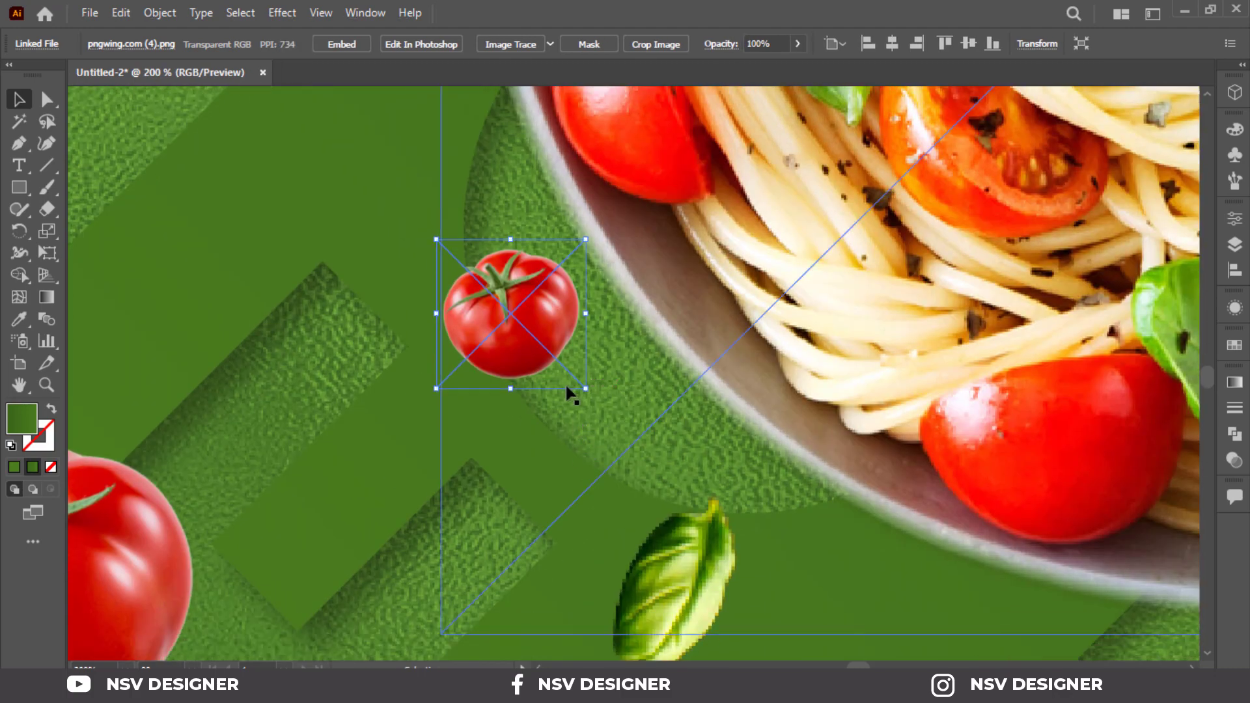
{"action": "left_click_drag", "start_coordinate": [569, 390], "coordinate": [616, 462]}
{"action": "scroll", "coordinate": [595, 439], "scroll_direction": "down", "scroll_amount": 5}
{"action": "left_click", "coordinate": [370, 471]}
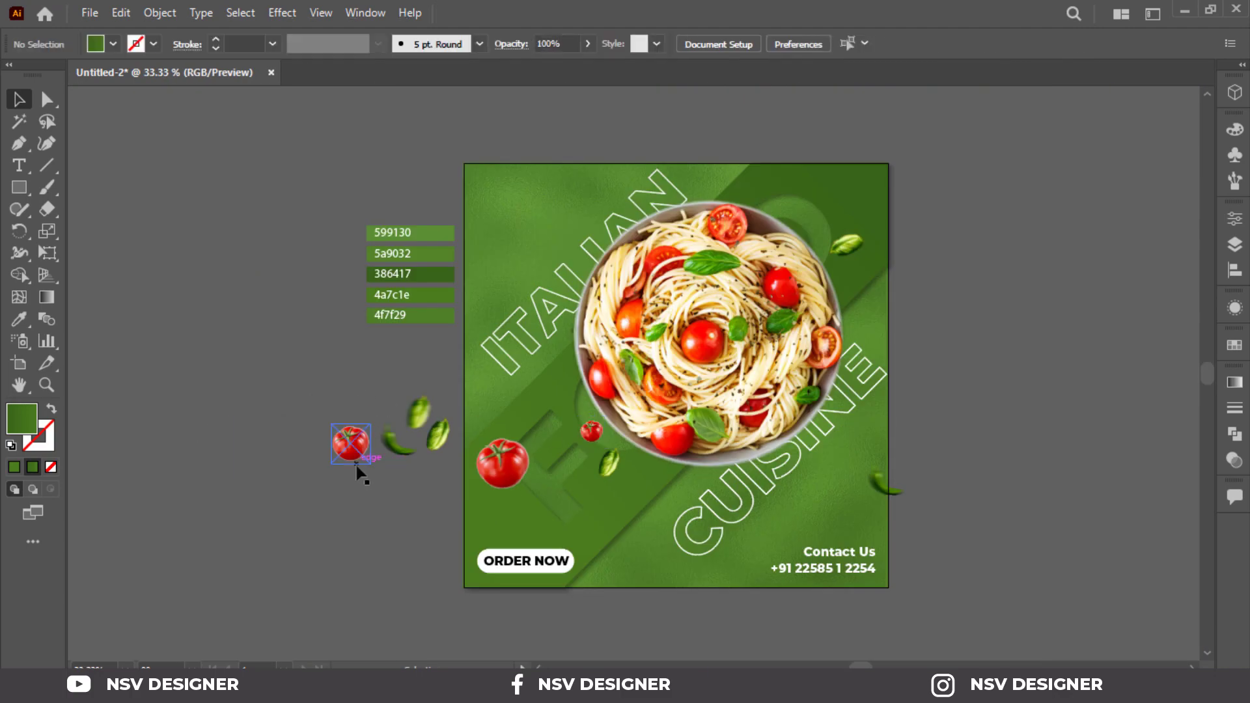
Rotate the large tomato so its stem faces right and move it slightly toward the ORDER NOW label
{"action": "mouse_move", "coordinate": [496, 481]}
{"action": "left_mouse_down"}
{"action": "mouse_move", "coordinate": [521, 487]}
{"action": "mouse_move", "coordinate": [509, 496]}
{"action": "left_mouse_up"}
{"action": "left_click", "coordinate": [379, 463]}
{"action": "left_click", "coordinate": [505, 487]}
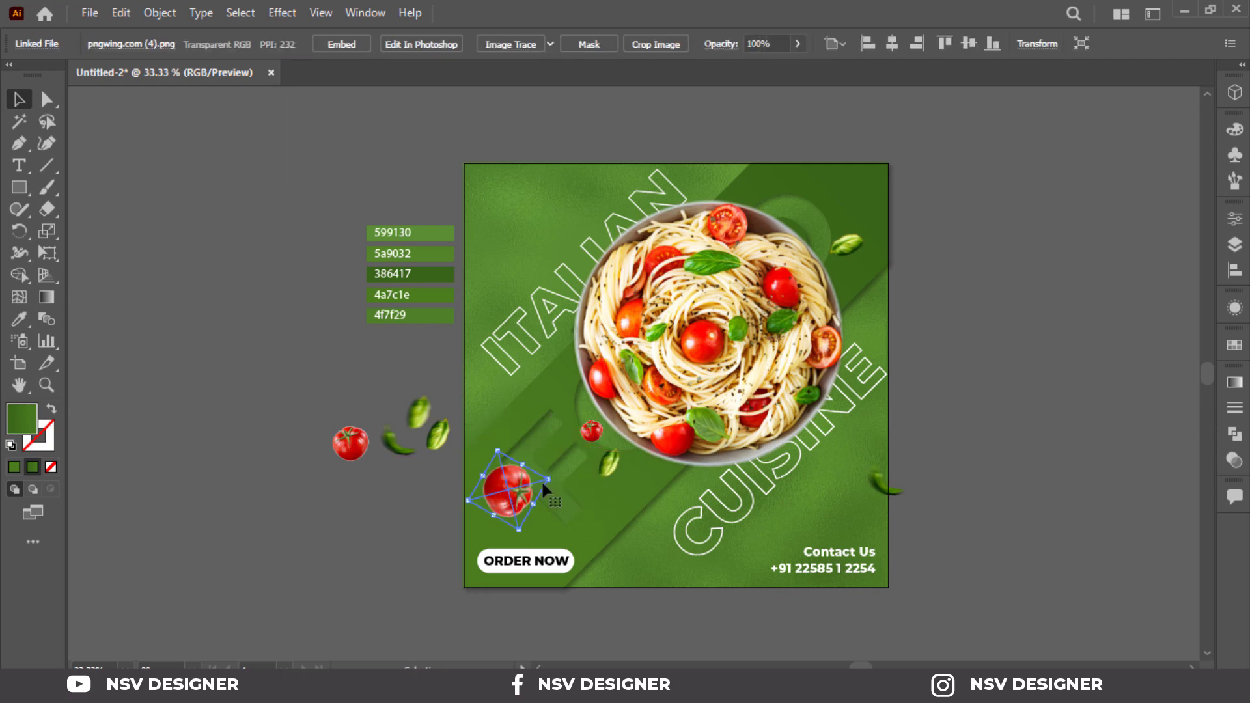
{"action": "left_click", "coordinate": [385, 464]}
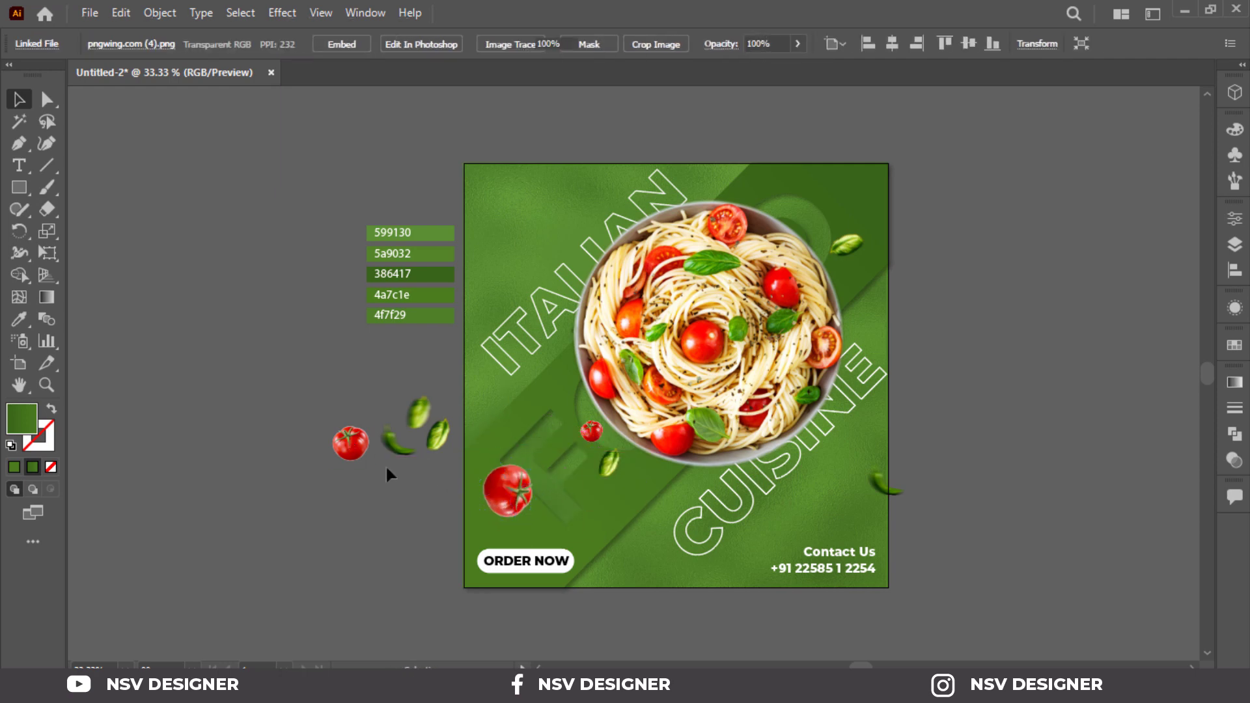
Place a small rotated copy of the tomato below the word CUISINE, above the contact text
{"action": "left_click_drag", "start_coordinate": [352, 441], "coordinate": [803, 469]}
{"action": "key", "text": "ctrl+z"}
{"action": "left_click", "coordinate": [904, 428]}
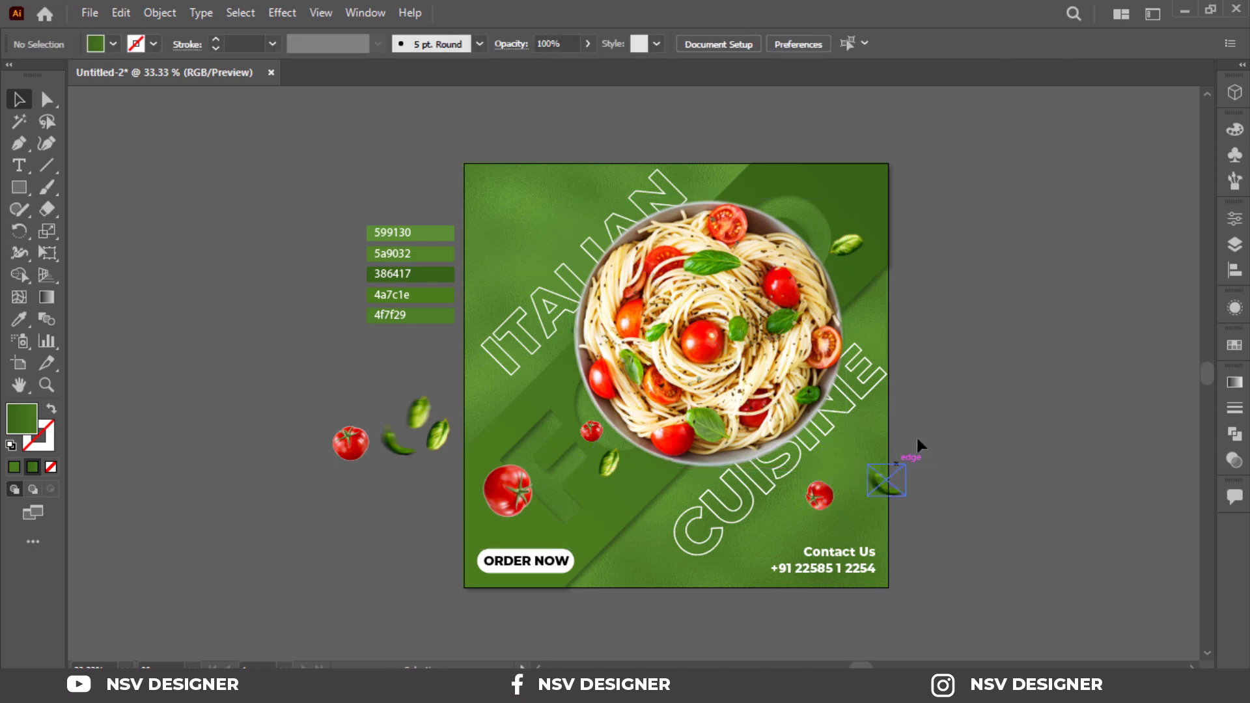
Place a leaf copy near the poster's bottom edge and chili copies at the left edge and near the bottom
{"action": "left_click_drag", "start_coordinate": [410, 453], "coordinate": [740, 550]}
{"action": "left_click", "coordinate": [976, 503]}
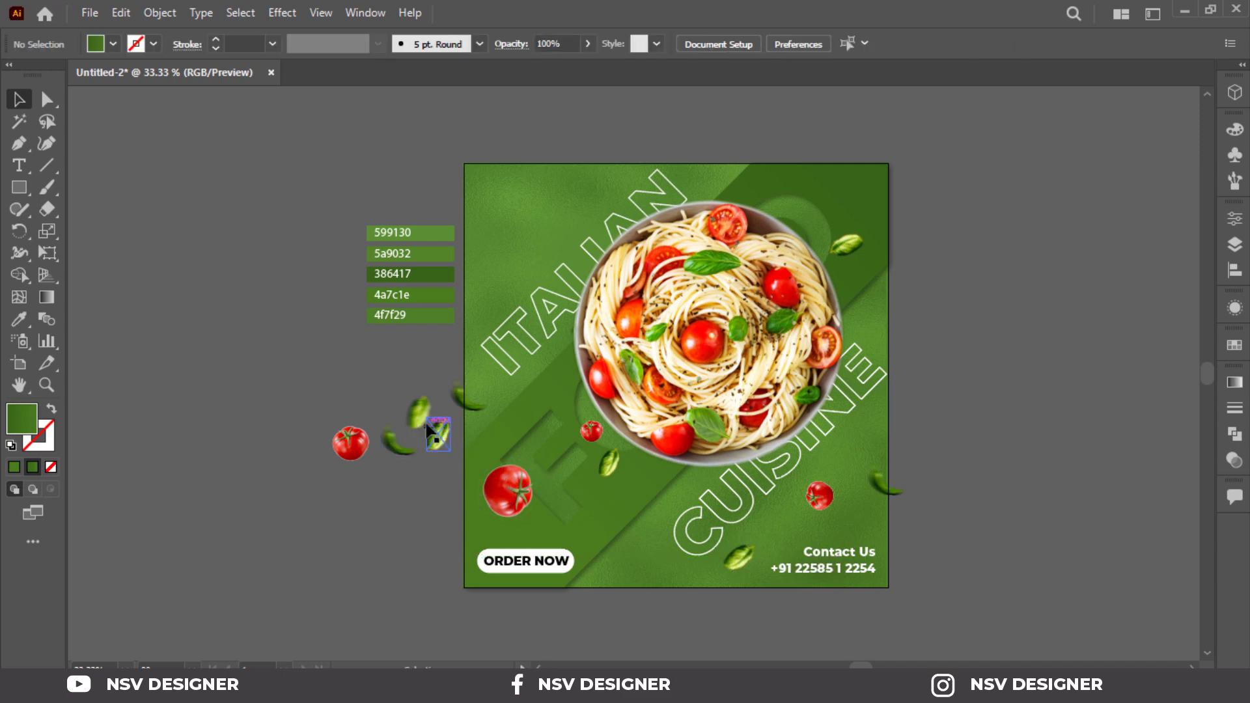
{"action": "left_click_drag", "start_coordinate": [407, 454], "coordinate": [635, 551]}
{"action": "left_click", "coordinate": [197, 418]}
Add a tomato copy in the poster's upper-right area, shrunk, rotated and placed just below the leaf
{"action": "left_click_drag", "start_coordinate": [367, 468], "coordinate": [869, 229]}
{"action": "scroll", "coordinate": [869, 230], "scroll_direction": "up", "scroll_amount": 4}
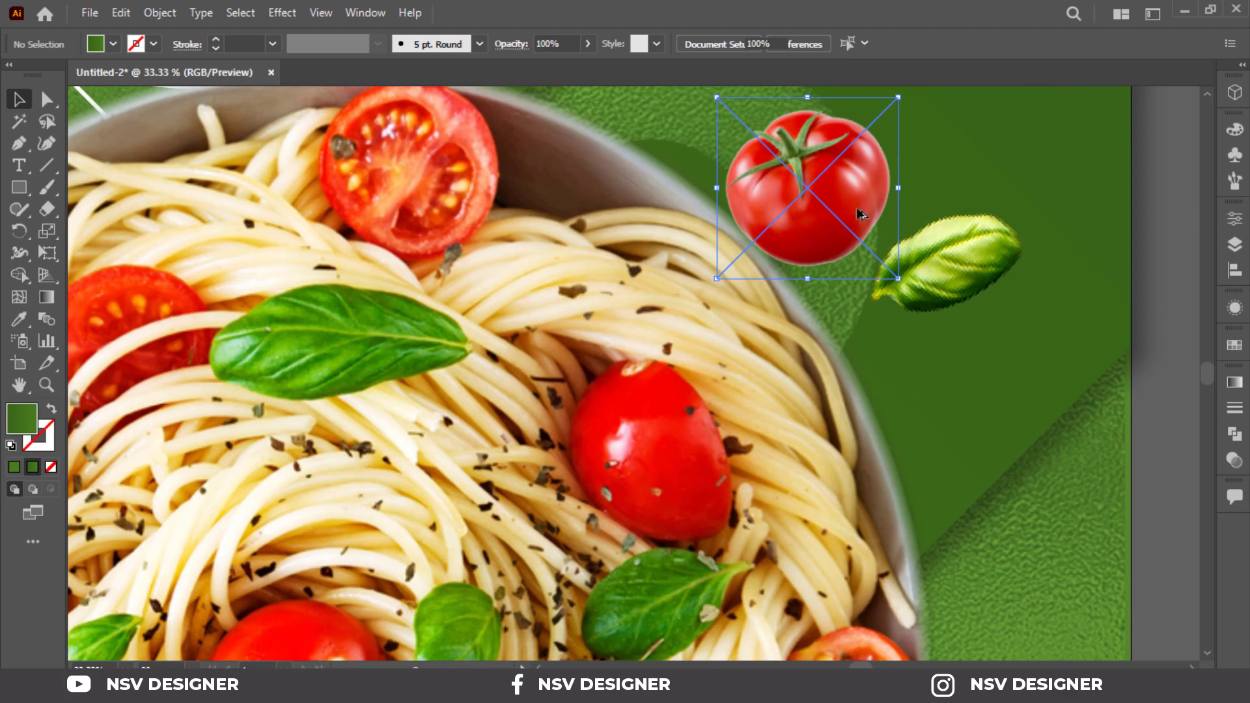
{"action": "left_click_drag", "start_coordinate": [904, 99], "coordinate": [949, 409]}
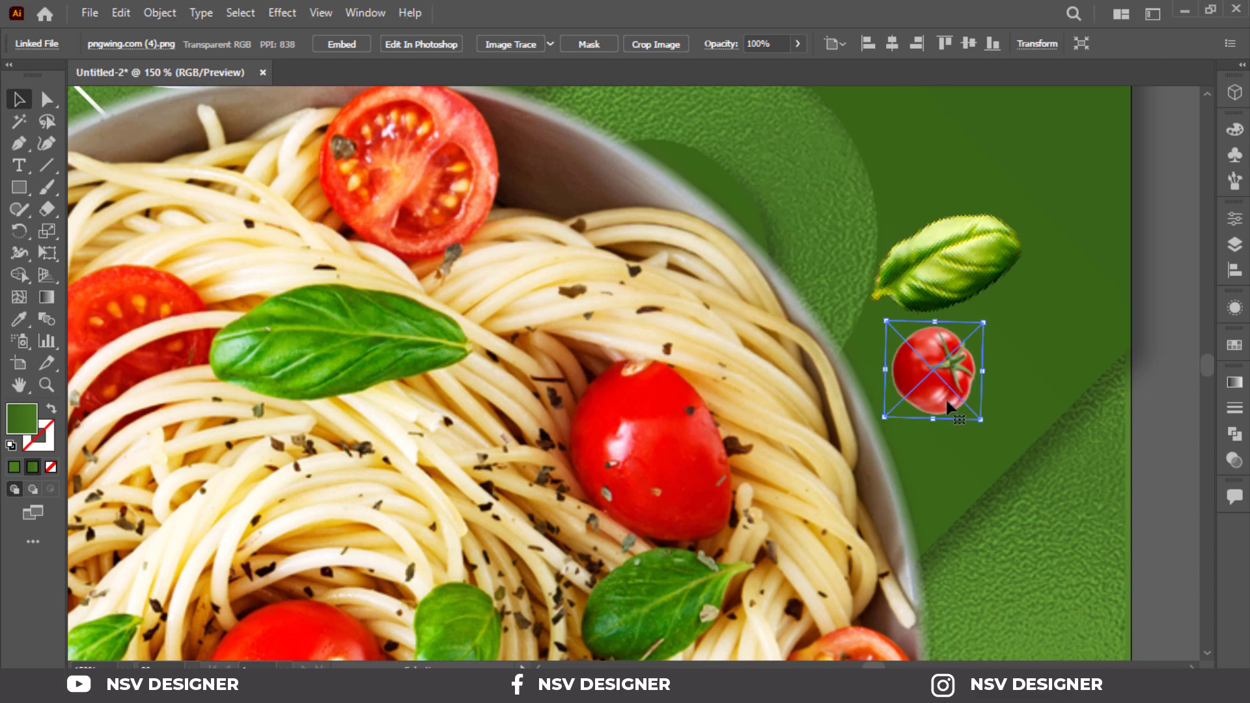
{"action": "scroll", "coordinate": [946, 402], "scroll_direction": "down", "scroll_amount": 3}
{"action": "left_click", "coordinate": [1081, 383]}
{"action": "scroll", "coordinate": [1081, 382], "scroll_direction": "down", "scroll_amount": 4}
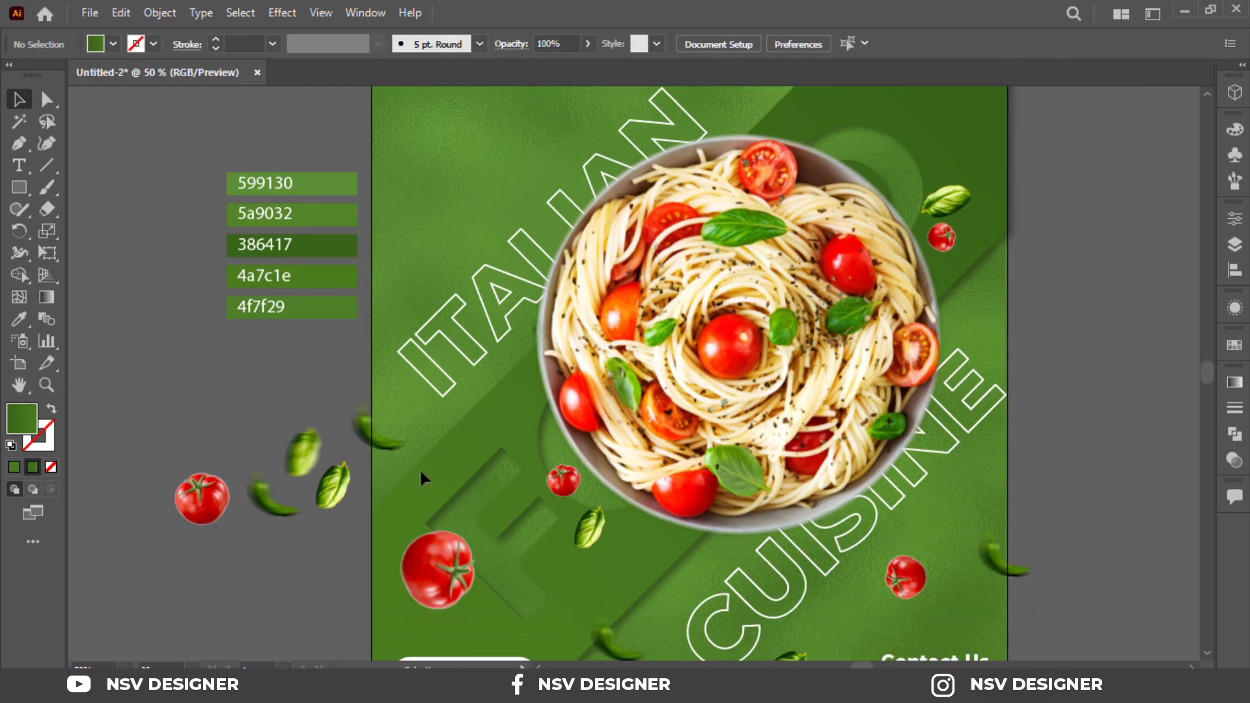
Place a copy of the chili in the poster's upper-right corner, above the bowl and leaf
{"action": "left_click_drag", "start_coordinate": [296, 511], "coordinate": [913, 142]}
{"action": "left_click", "coordinate": [1038, 182]}
{"action": "scroll", "coordinate": [1045, 247], "scroll_direction": "down", "scroll_amount": 1}
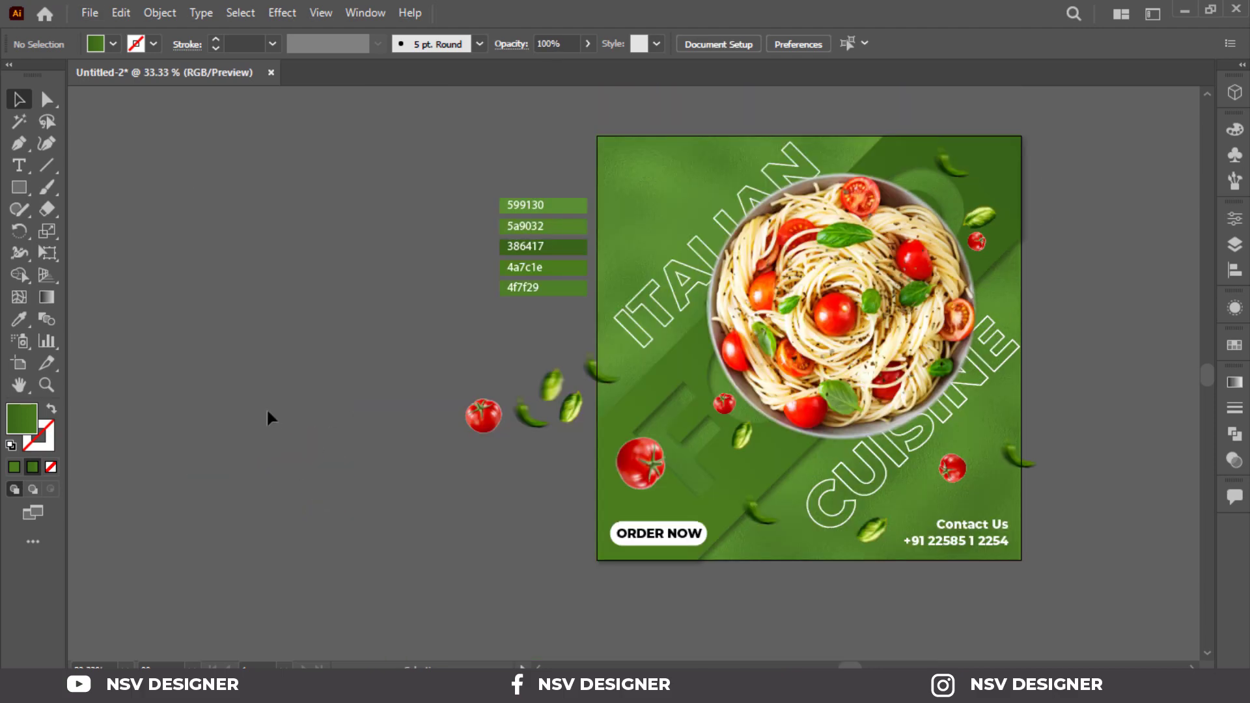
Move the spare ingredient images farther left of the artboard and scale down the large tomato above the ORDER NOW label
{"action": "left_click_drag", "start_coordinate": [555, 470], "coordinate": [457, 416]}
{"action": "left_click", "coordinate": [671, 463]}
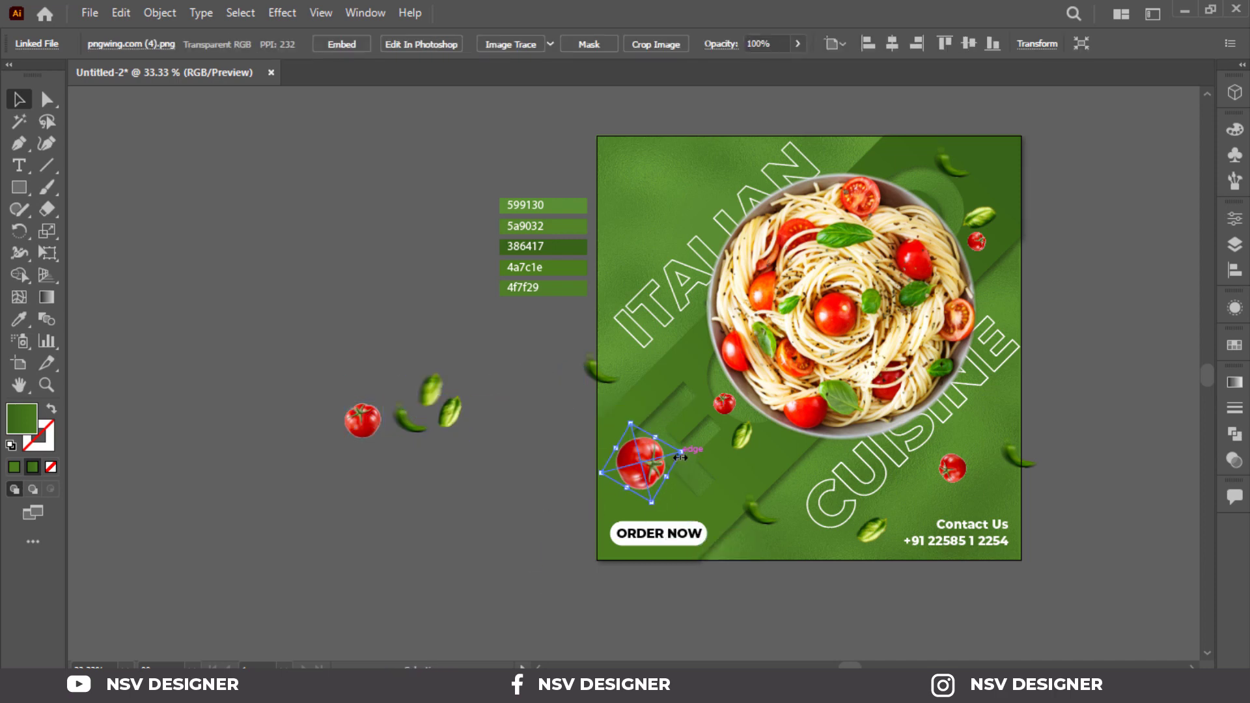
{"action": "left_click_drag", "start_coordinate": [681, 452], "coordinate": [672, 454]}
{"action": "left_click", "coordinate": [534, 500]}
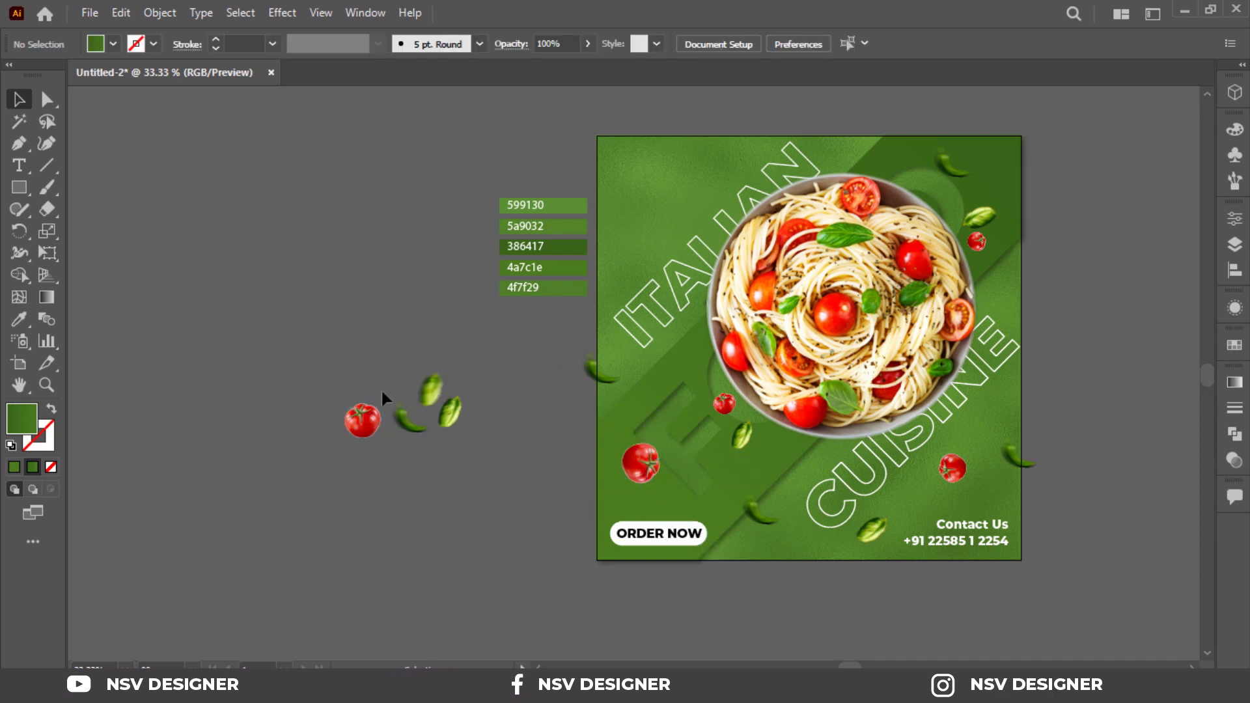
Add a shrunken tomato copy in the poster's upper-left area, above the ITALIAN lettering
{"action": "left_click_drag", "start_coordinate": [368, 411], "coordinate": [645, 238]}
{"action": "scroll", "coordinate": [643, 268], "scroll_direction": "up", "scroll_amount": 3}
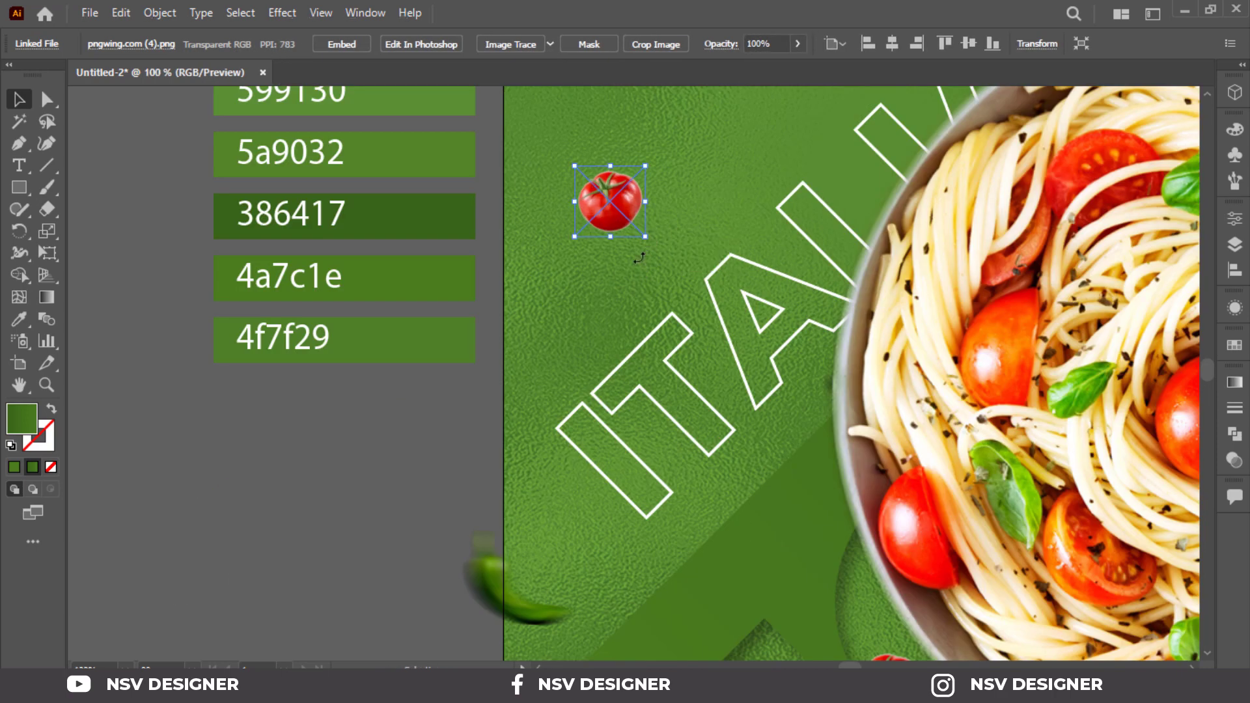
{"action": "scroll", "coordinate": [556, 268], "scroll_direction": "down", "scroll_amount": 4}
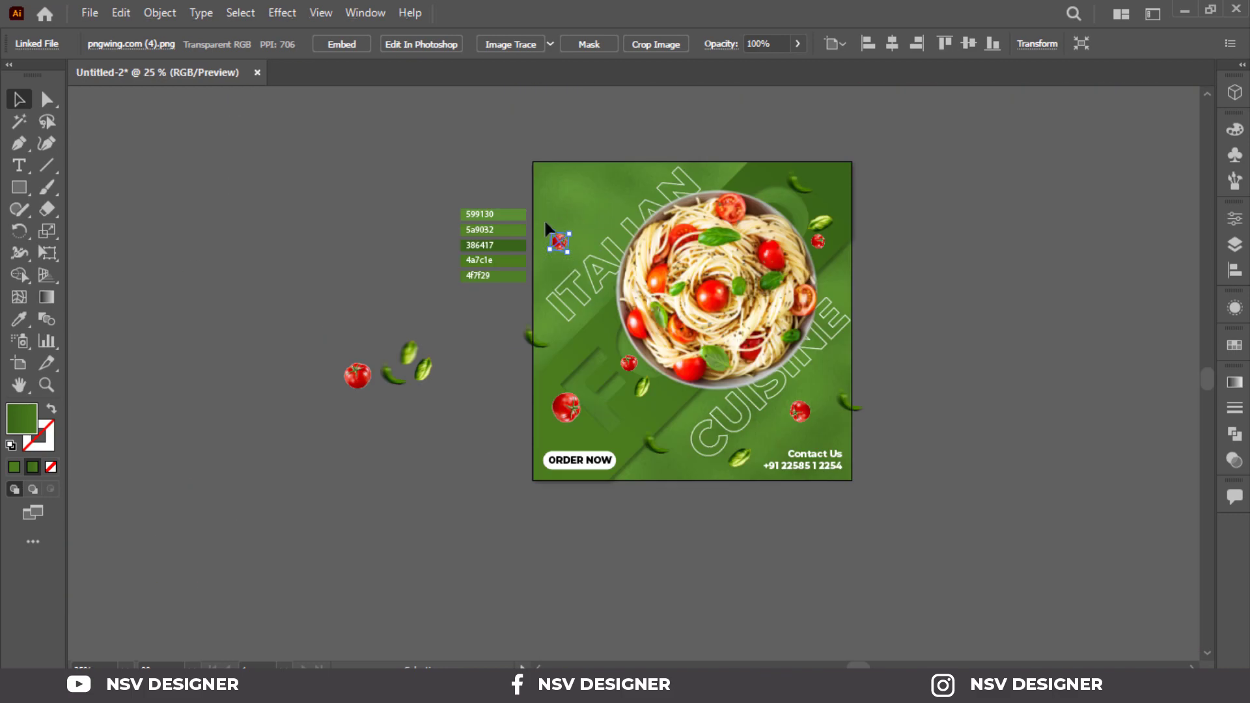
{"action": "left_click", "coordinate": [459, 261]}
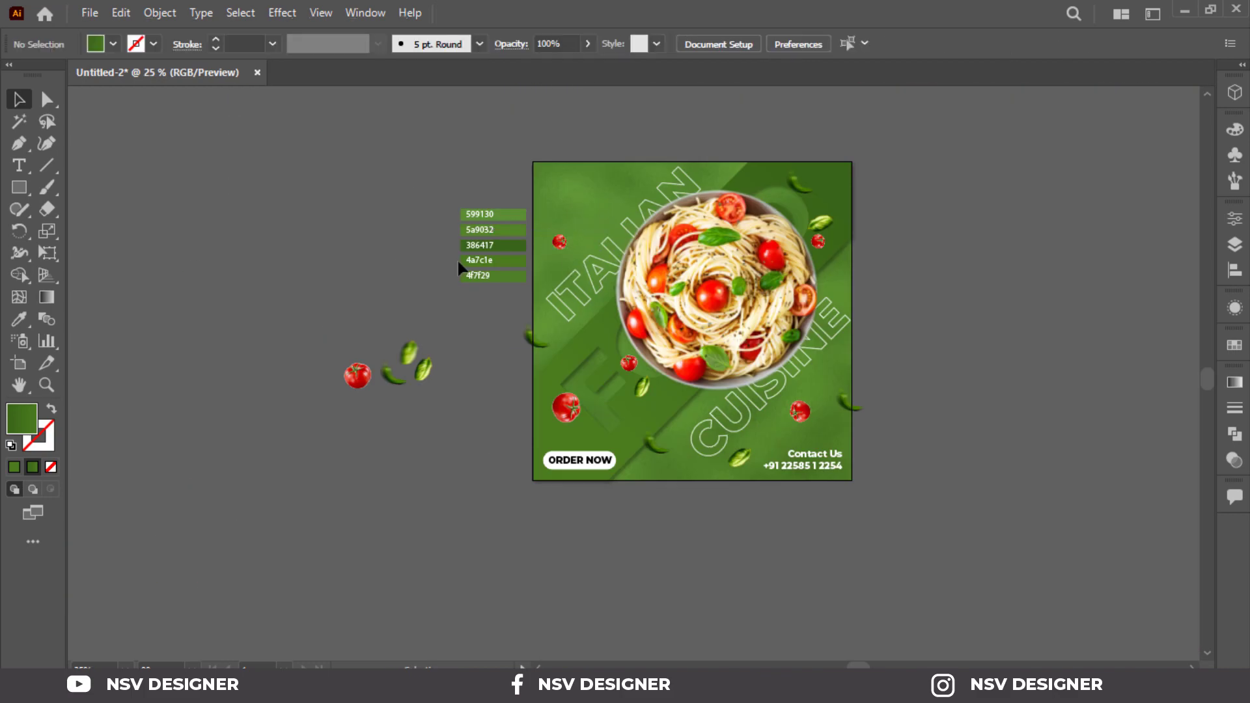
Add a leaf copy between the small upper-left tomato and the ITALIAN lettering, rotated nearly horizontal and scaled down
{"action": "scroll", "coordinate": [432, 383], "scroll_direction": "up", "scroll_amount": 1}
{"action": "left_click_drag", "start_coordinate": [423, 373], "coordinate": [640, 156]}
{"action": "left_click", "coordinate": [690, 142]}
{"action": "scroll", "coordinate": [676, 166], "scroll_direction": "up", "scroll_amount": 2}
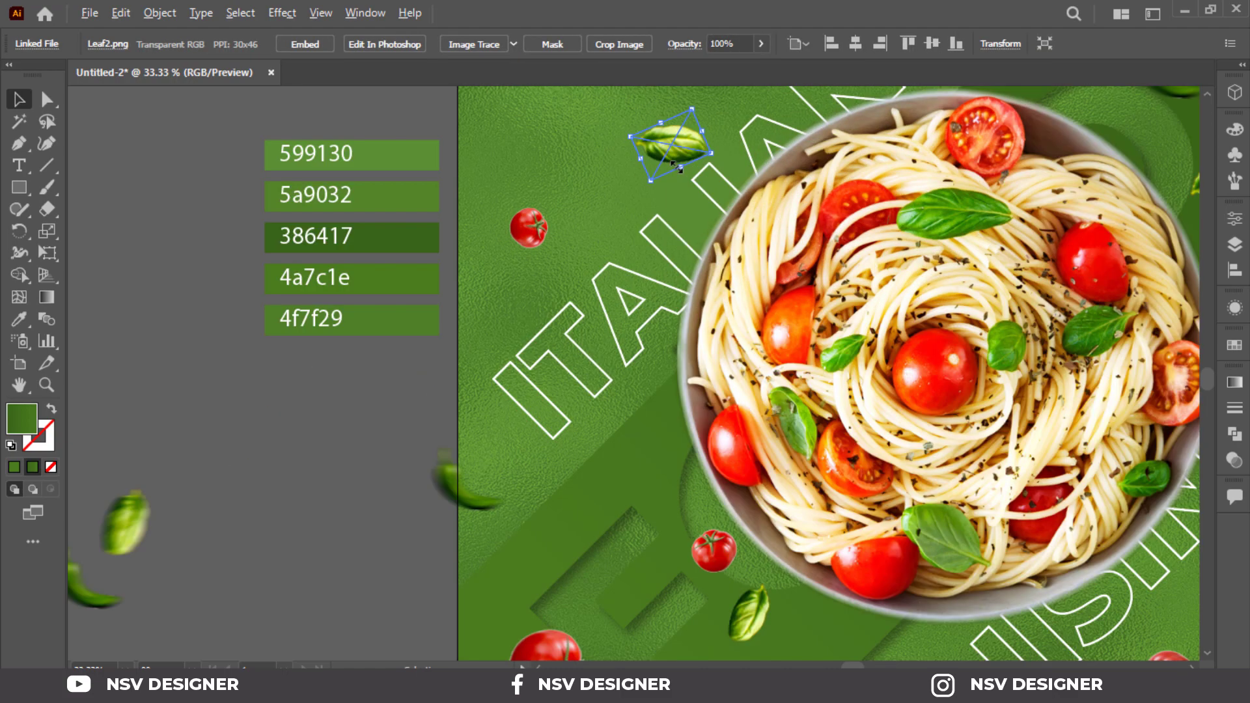
{"action": "scroll", "coordinate": [674, 165], "scroll_direction": "up", "scroll_amount": 1}
{"action": "left_click_drag", "start_coordinate": [730, 147], "coordinate": [684, 205]}
{"action": "scroll", "coordinate": [684, 205], "scroll_direction": "down", "scroll_amount": 2}
{"action": "left_click", "coordinate": [281, 379]}
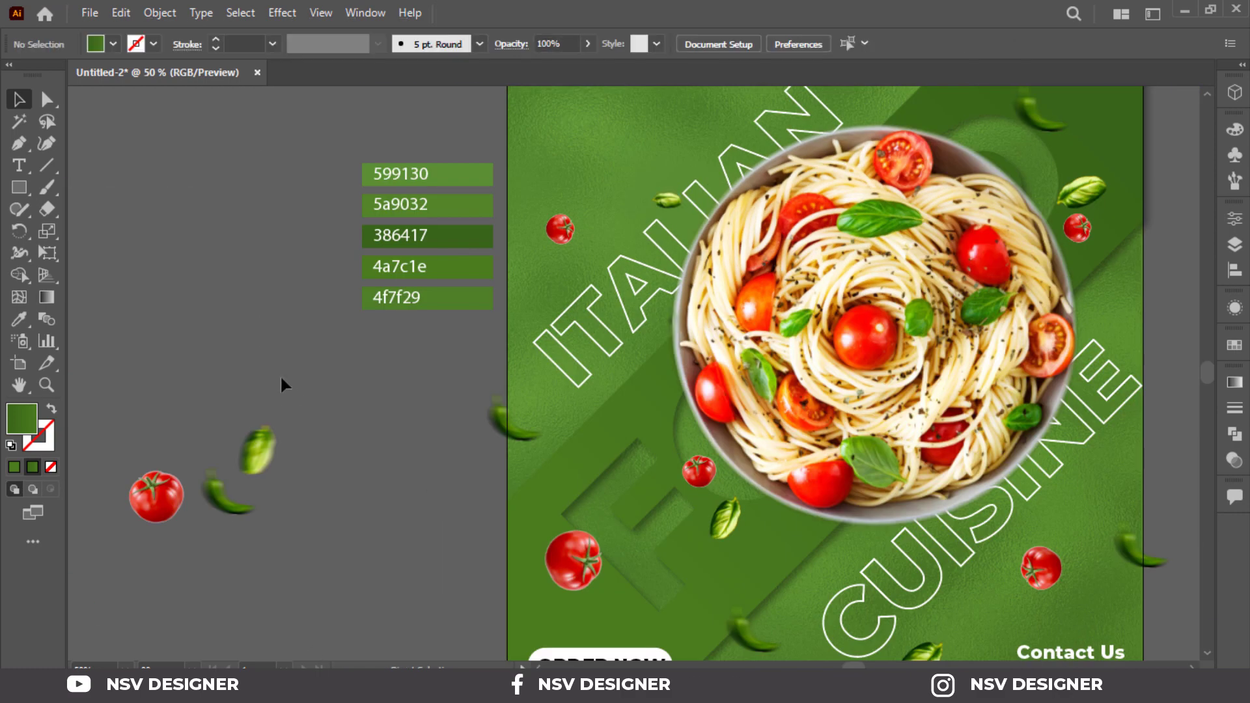
Move the upper-right chili up so it overlaps the poster's top edge
{"action": "key", "text": "ctrl+0"}
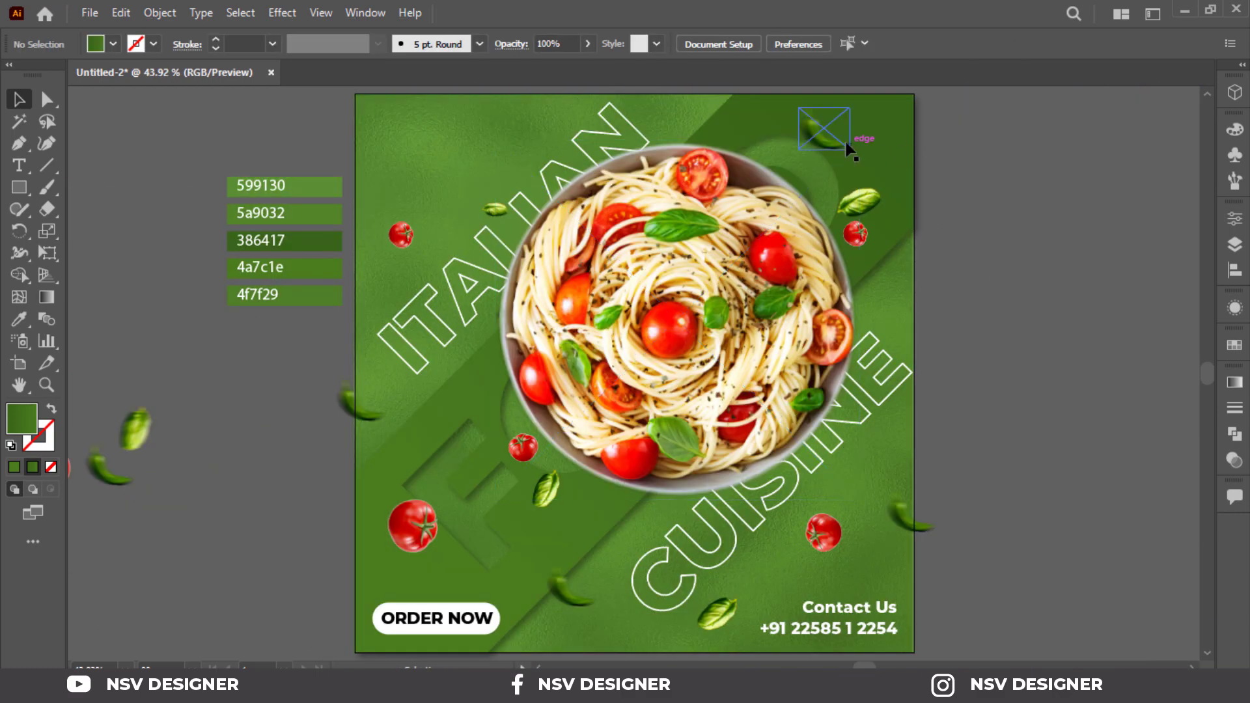
{"action": "left_click_drag", "start_coordinate": [849, 150], "coordinate": [873, 100]}
{"action": "left_click", "coordinate": [1008, 135]}
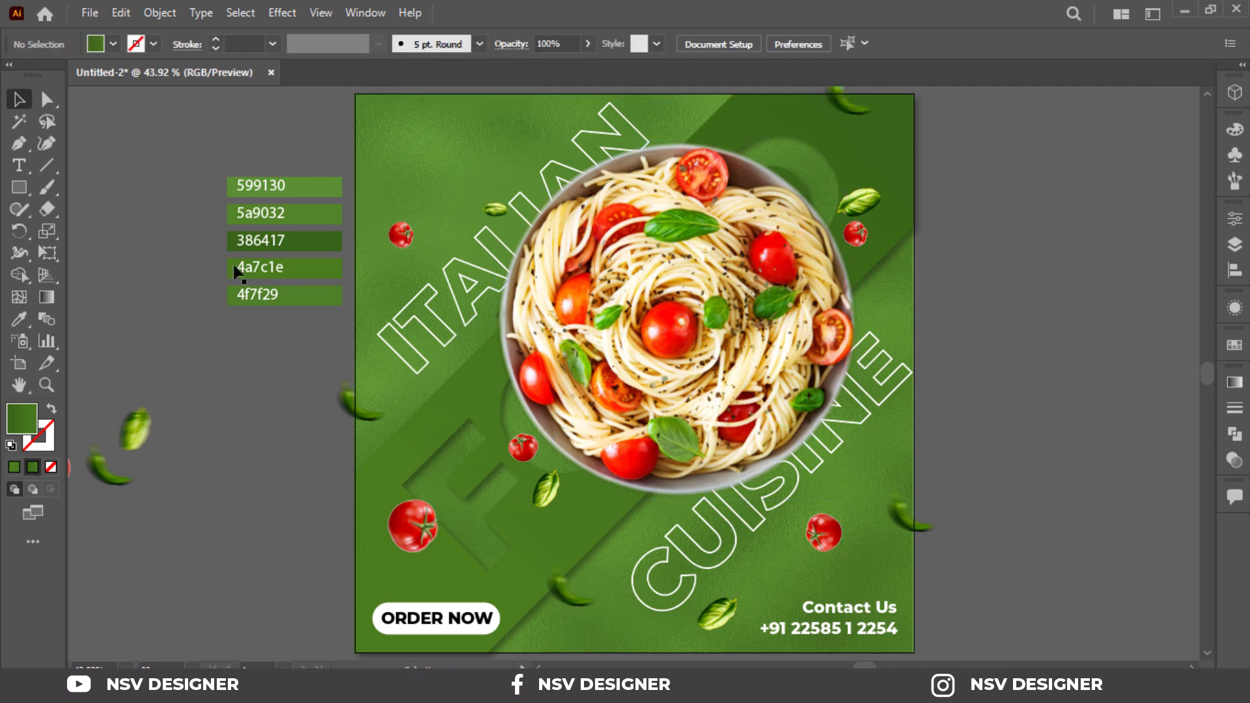
{"action": "left_click", "coordinate": [19, 168]}
{"action": "left_click_drag", "start_coordinate": [129, 206], "coordinate": [558, 237]}
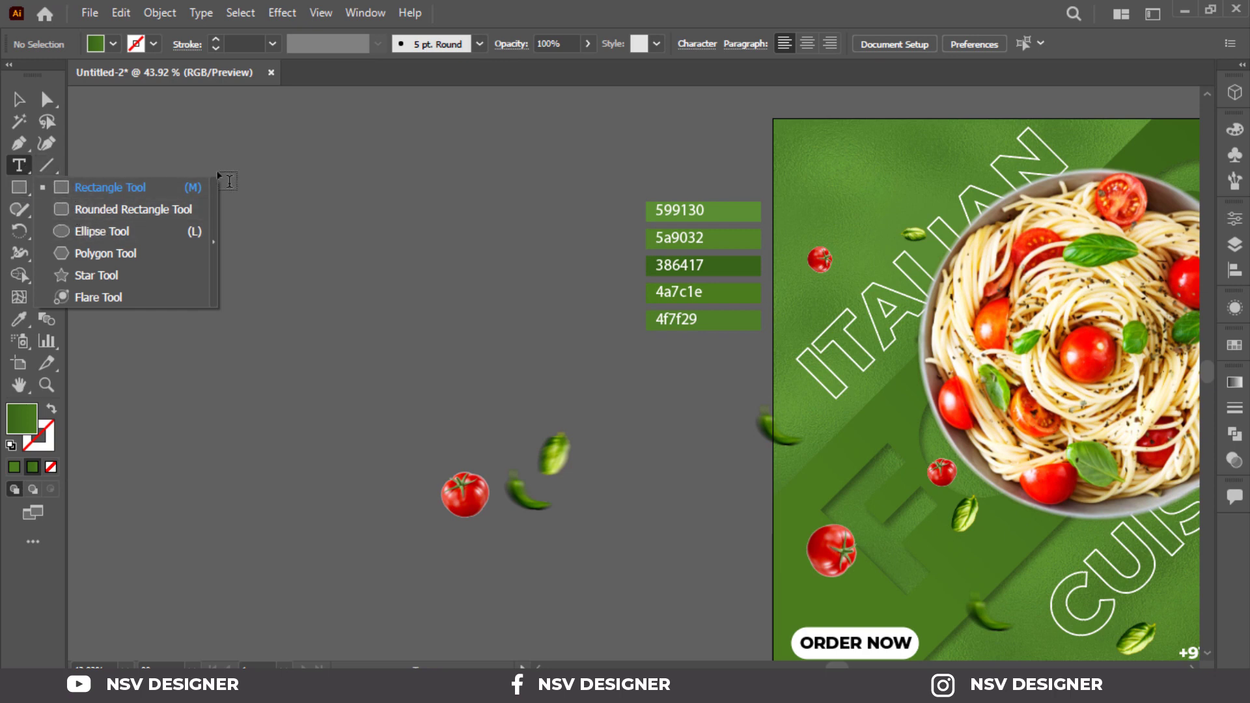
{"action": "left_click", "coordinate": [254, 166]}
{"action": "left_click", "coordinate": [20, 100]}
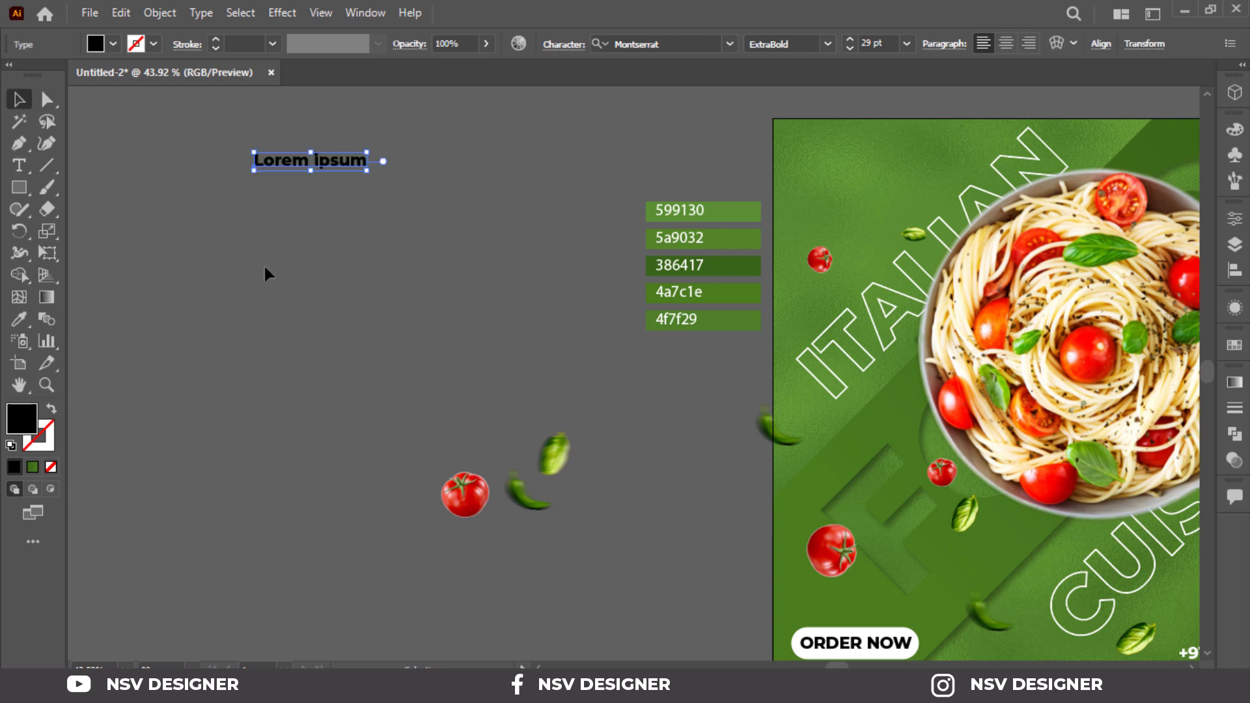
{"action": "key", "text": "Delete"}
{"action": "key", "text": "ctrl+0"}
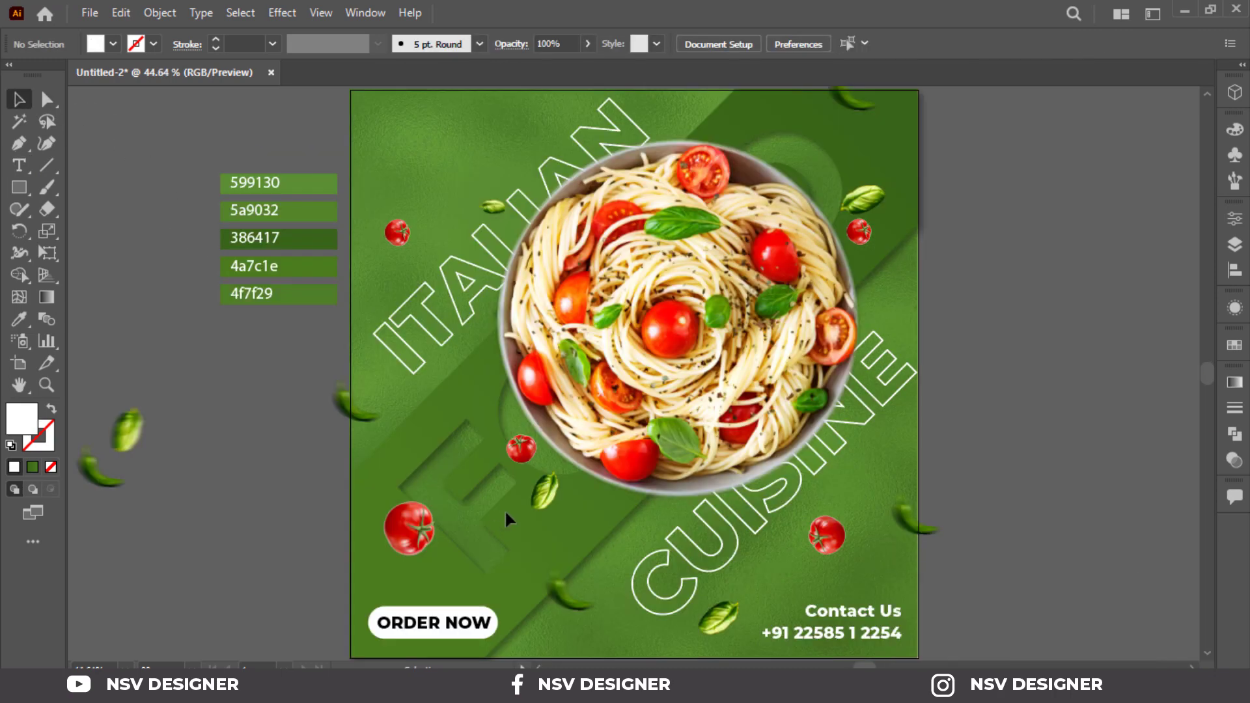
Place the white fork-and-spoon symbol in the poster's upper-left corner as the logo mark
{"action": "left_click", "coordinate": [1230, 157]}
{"action": "left_click_drag", "start_coordinate": [1017, 187], "coordinate": [461, 252]}
{"action": "left_click", "coordinate": [1235, 154]}
Create the text LOGO beside the artboard above the colour swatches and fill it white
{"action": "scroll", "coordinate": [323, 163], "scroll_direction": "up", "scroll_amount": 3}
{"action": "left_click", "coordinate": [24, 169]}
{"action": "left_click", "coordinate": [149, 188]}
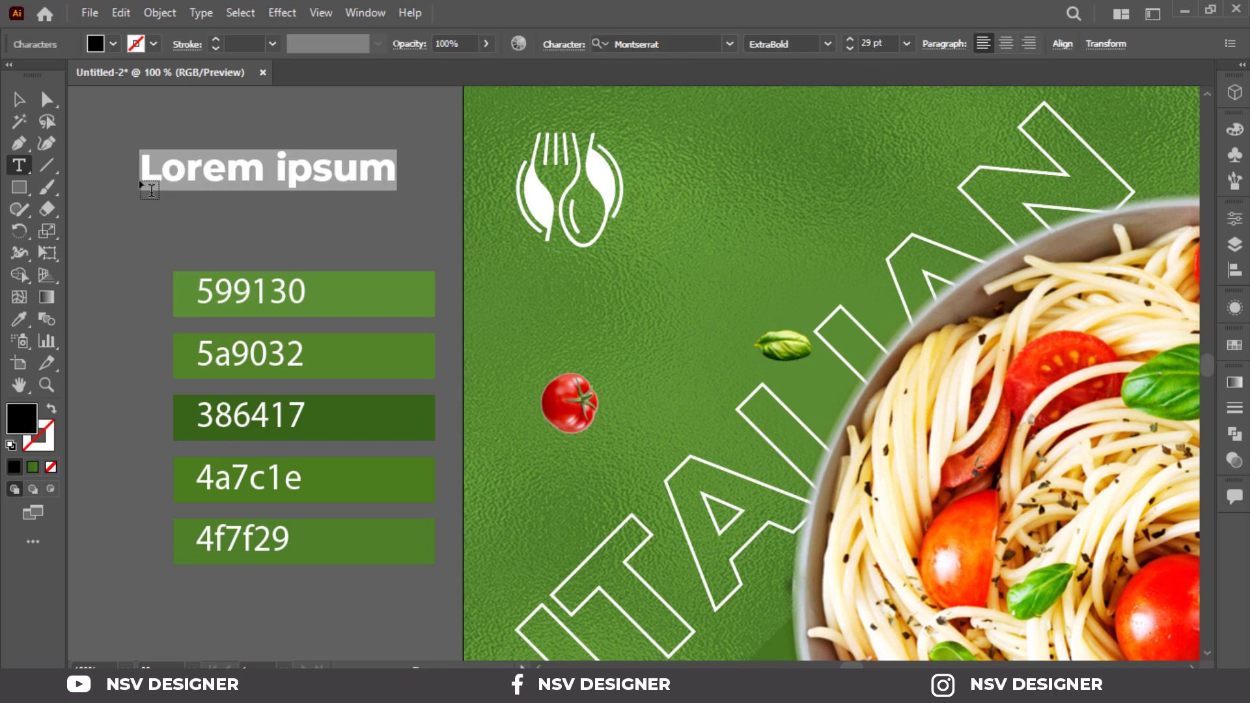
{"action": "type", "text": "LOGO"}
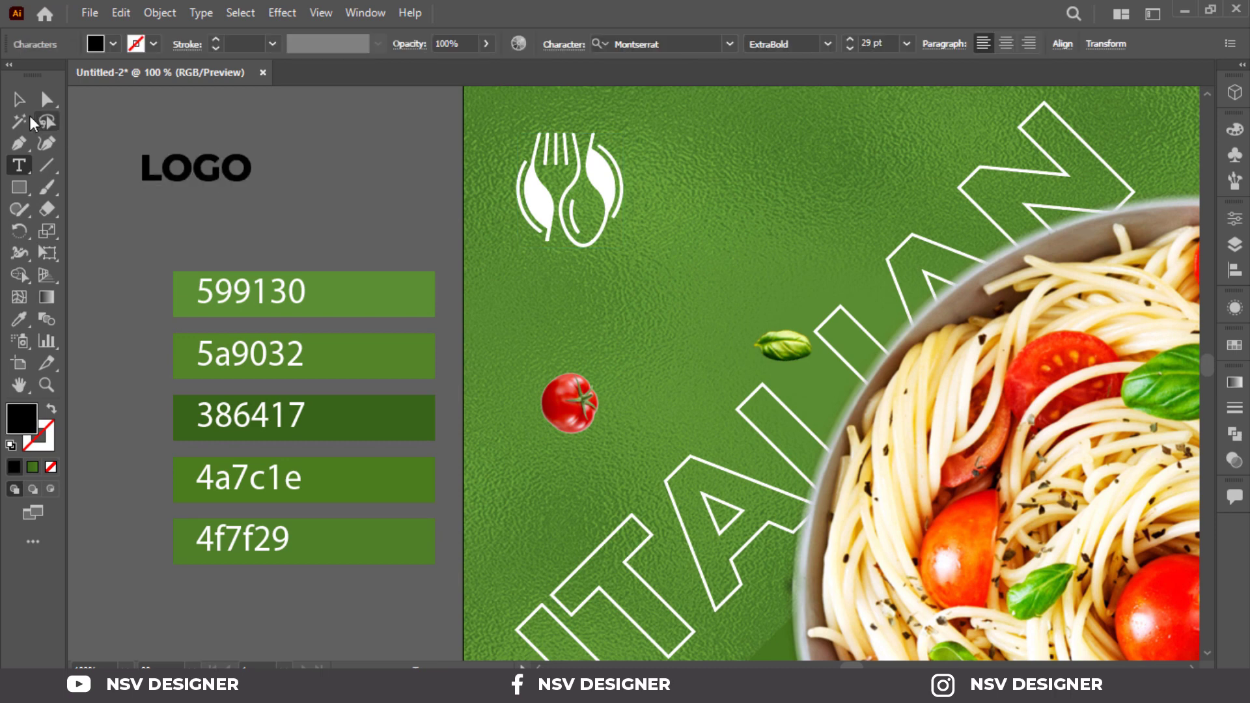
{"action": "key", "text": "Escape"}
{"action": "left_click", "coordinate": [113, 43]}
{"action": "left_click", "coordinate": [37, 72]}
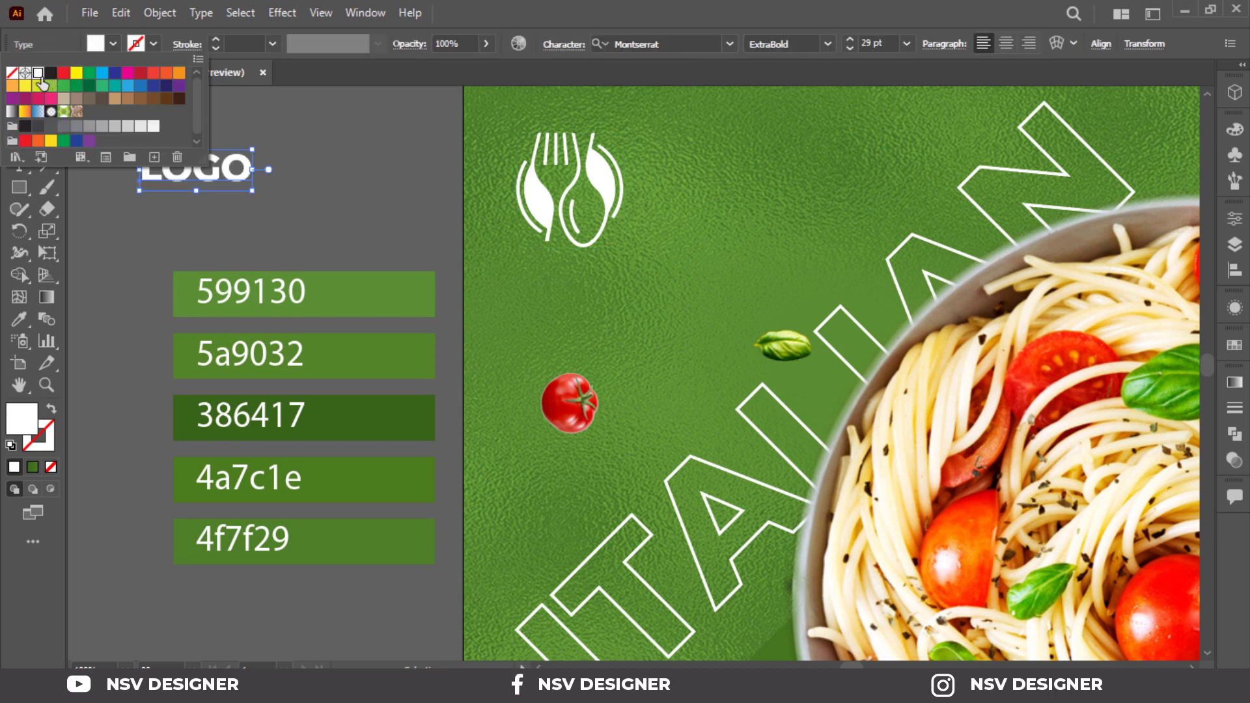
Move the LOGO text directly beneath the fork-and-spoon symbol
{"action": "key", "text": "Escape"}
{"action": "left_click_drag", "start_coordinate": [243, 163], "coordinate": [624, 275]}
{"action": "left_click", "coordinate": [414, 162]}
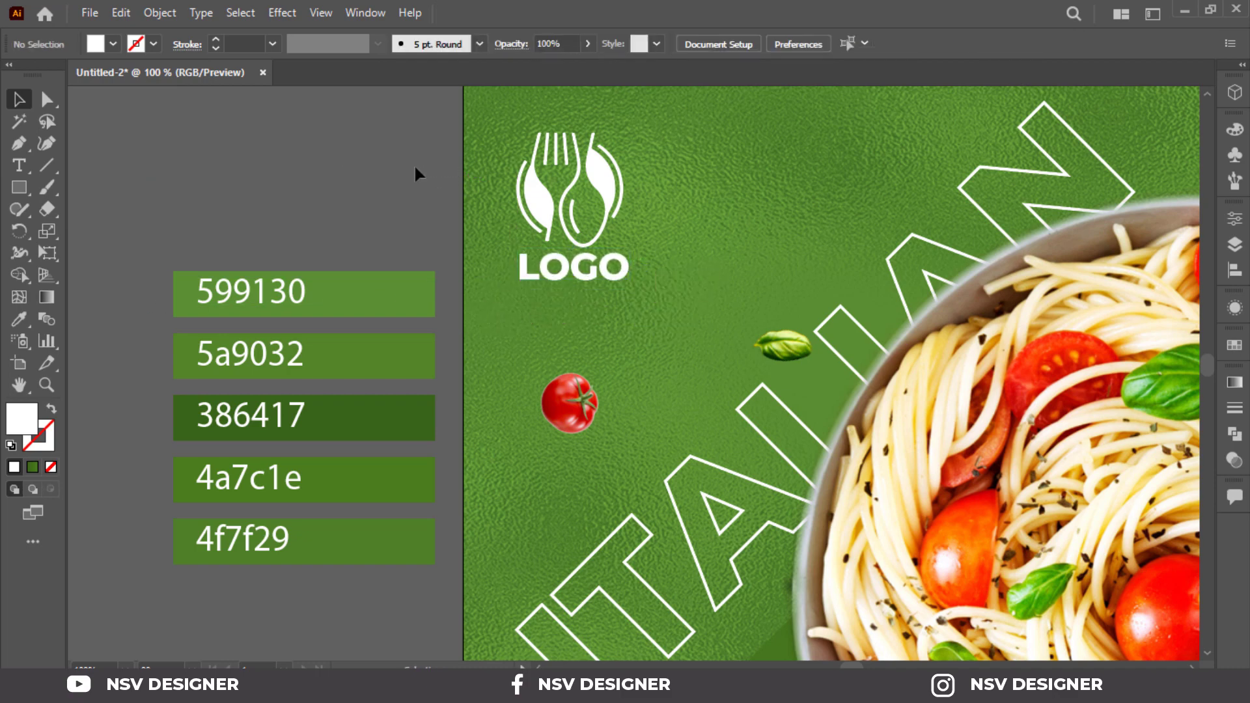
{"action": "key", "text": "ctrl+0"}
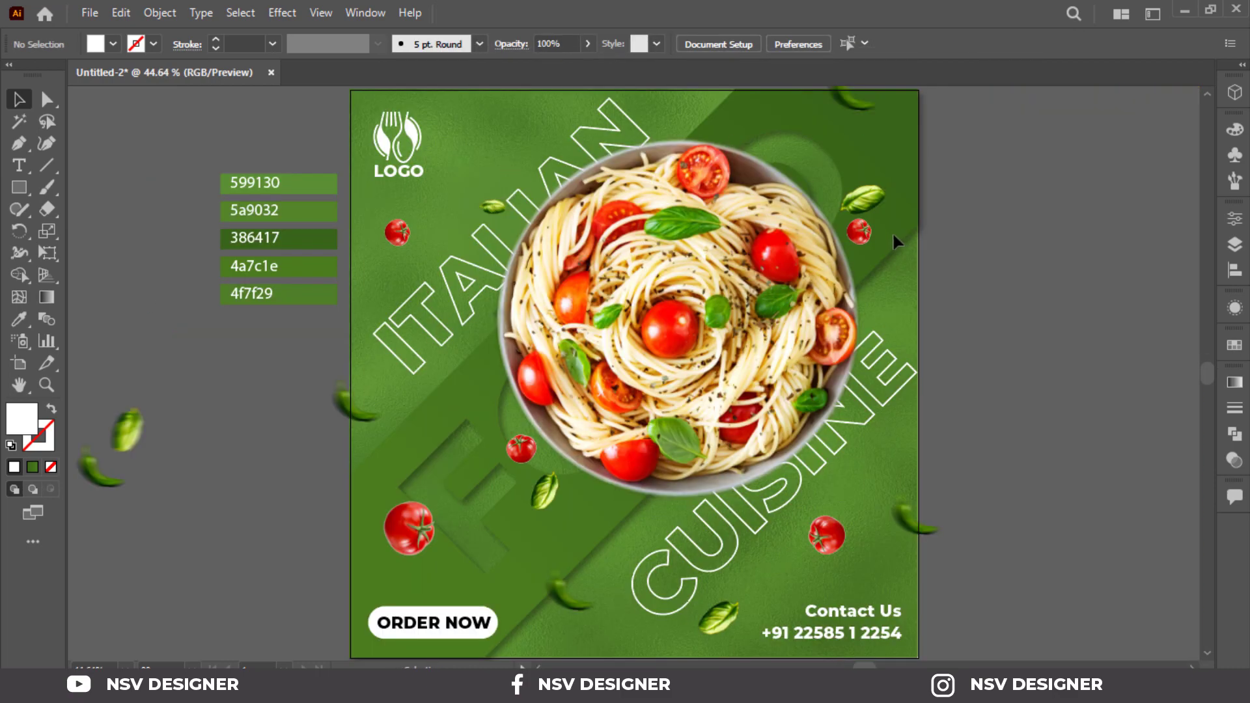
Apply a black Multiply drop shadow to the pasta bowl with 46% opacity and 7 px X and Y offsets
{"action": "left_click", "coordinate": [734, 302]}
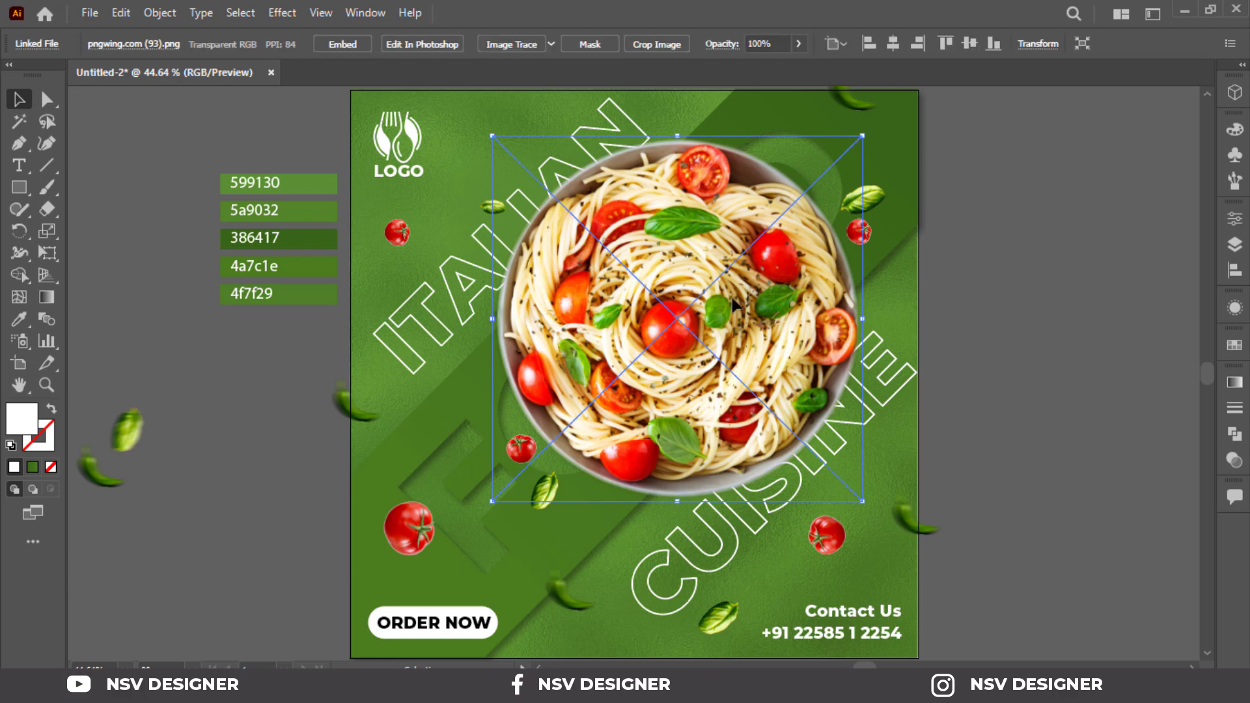
{"action": "left_click", "coordinate": [289, 14]}
{"action": "mouse_move", "coordinate": [391, 216]}
{"action": "left_click", "coordinate": [538, 223]}
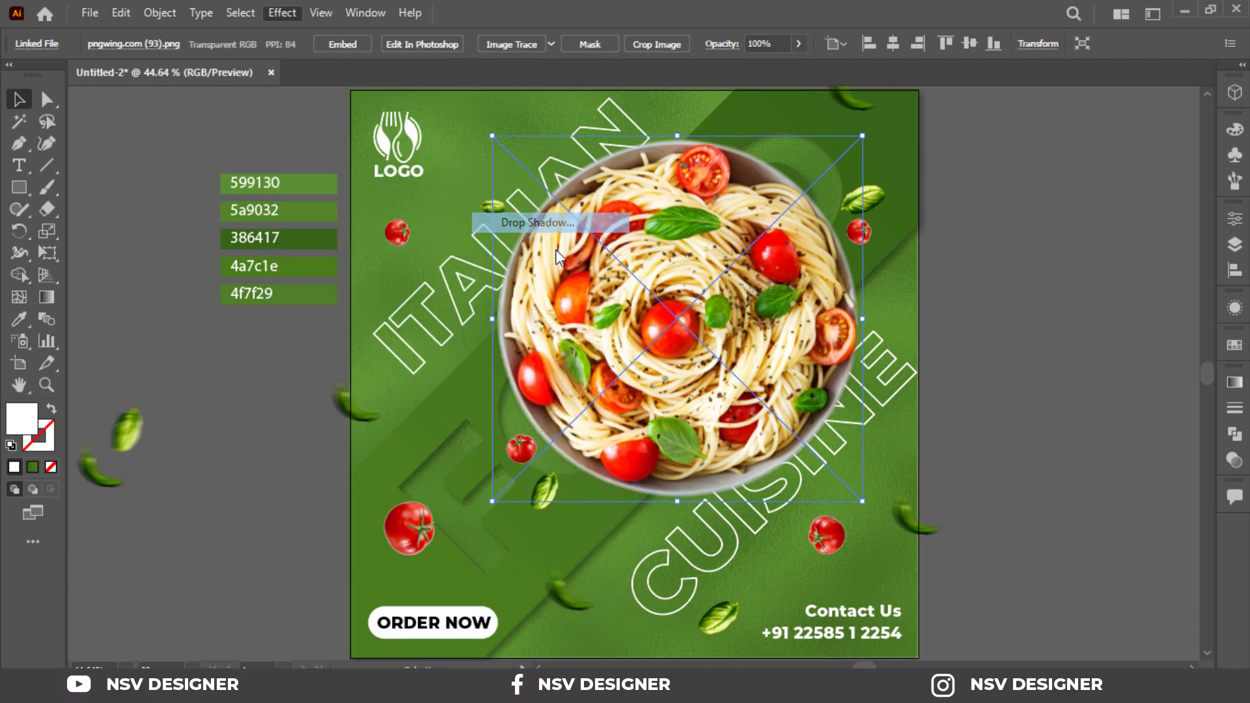
{"action": "left_click", "coordinate": [1007, 307]}
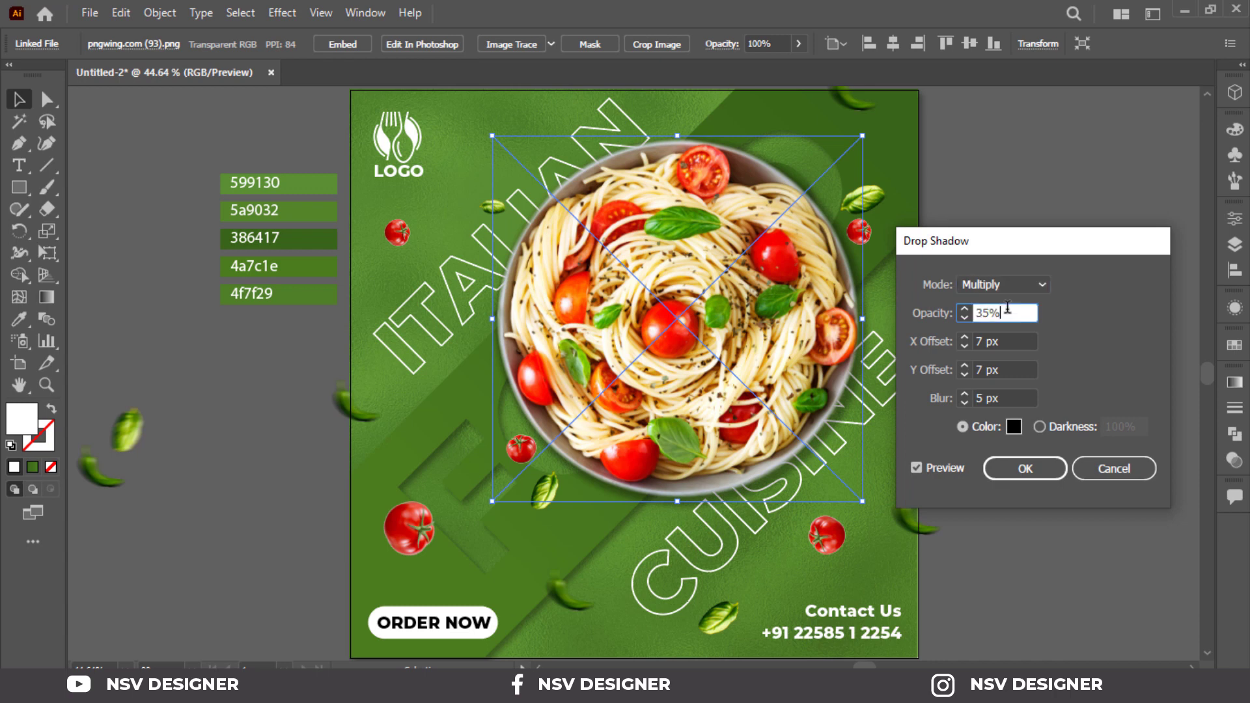
{"action": "left_click_drag", "start_coordinate": [1008, 306], "coordinate": [971, 328]}
{"action": "type", "text": "14"}
{"action": "left_click", "coordinate": [915, 313]}
{"action": "type", "text": "46"}
{"action": "left_click", "coordinate": [928, 469]}
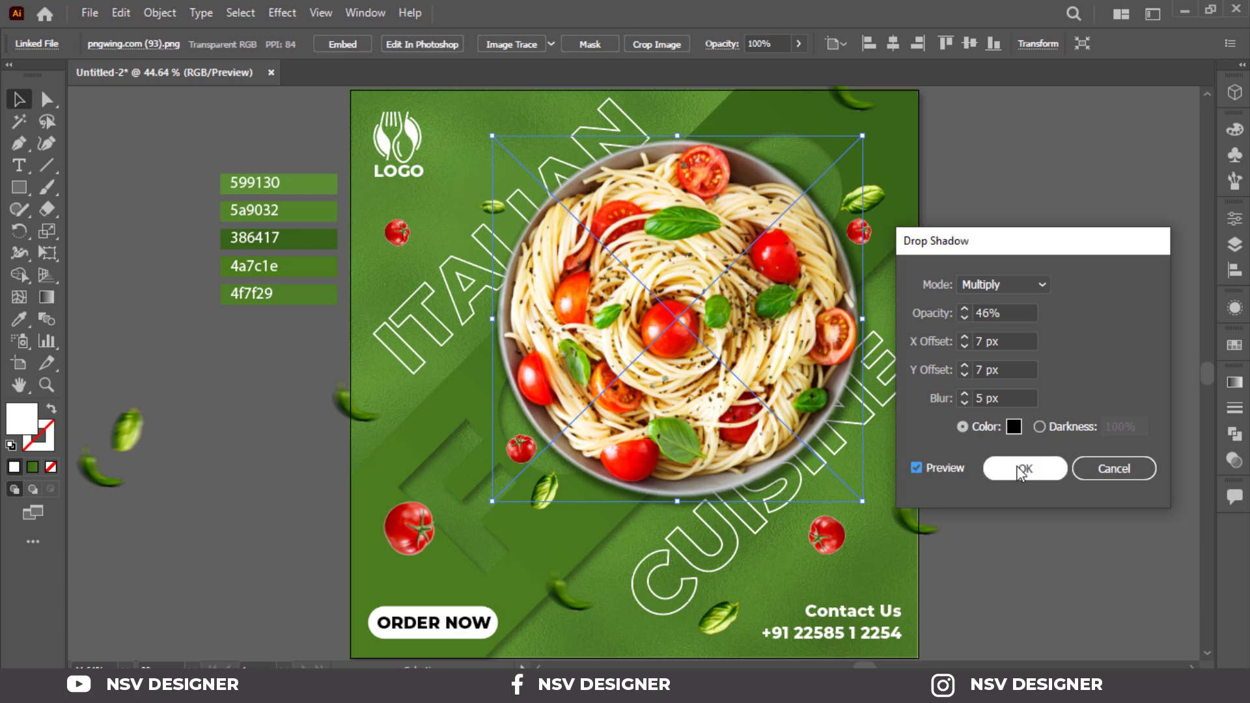
{"action": "left_click", "coordinate": [966, 399]}
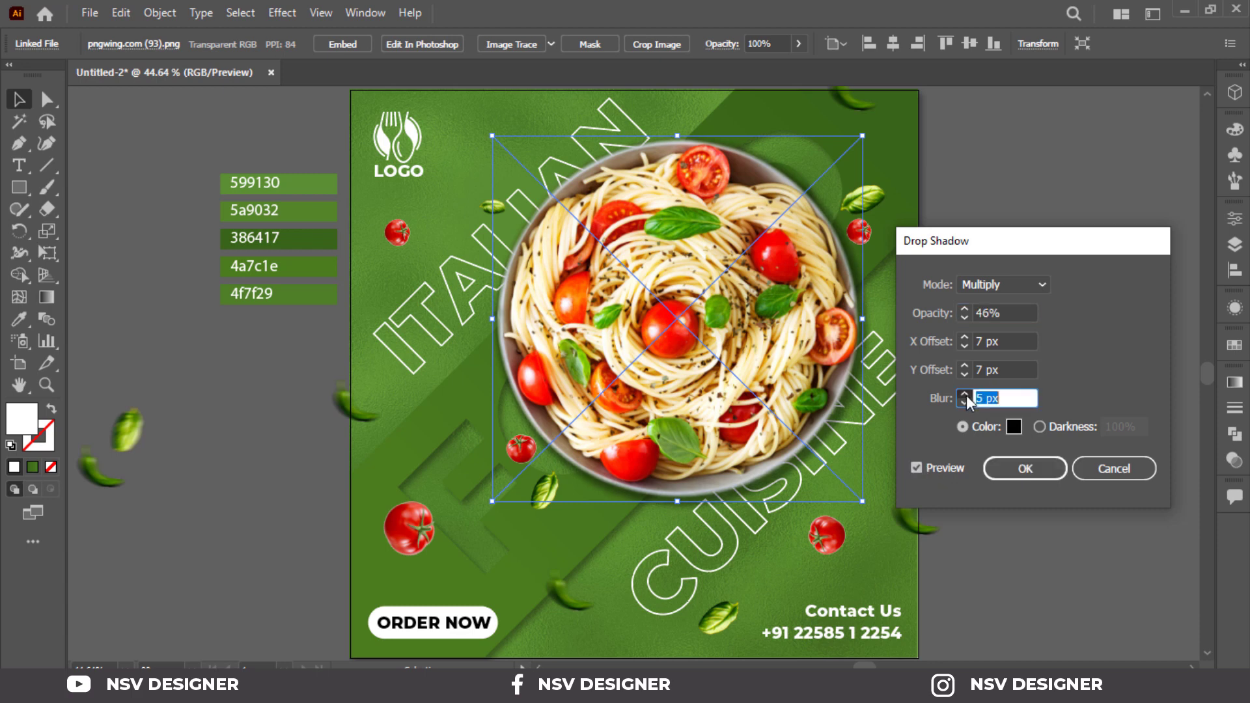
{"action": "left_click", "coordinate": [1030, 466]}
{"action": "left_click", "coordinate": [1073, 252]}
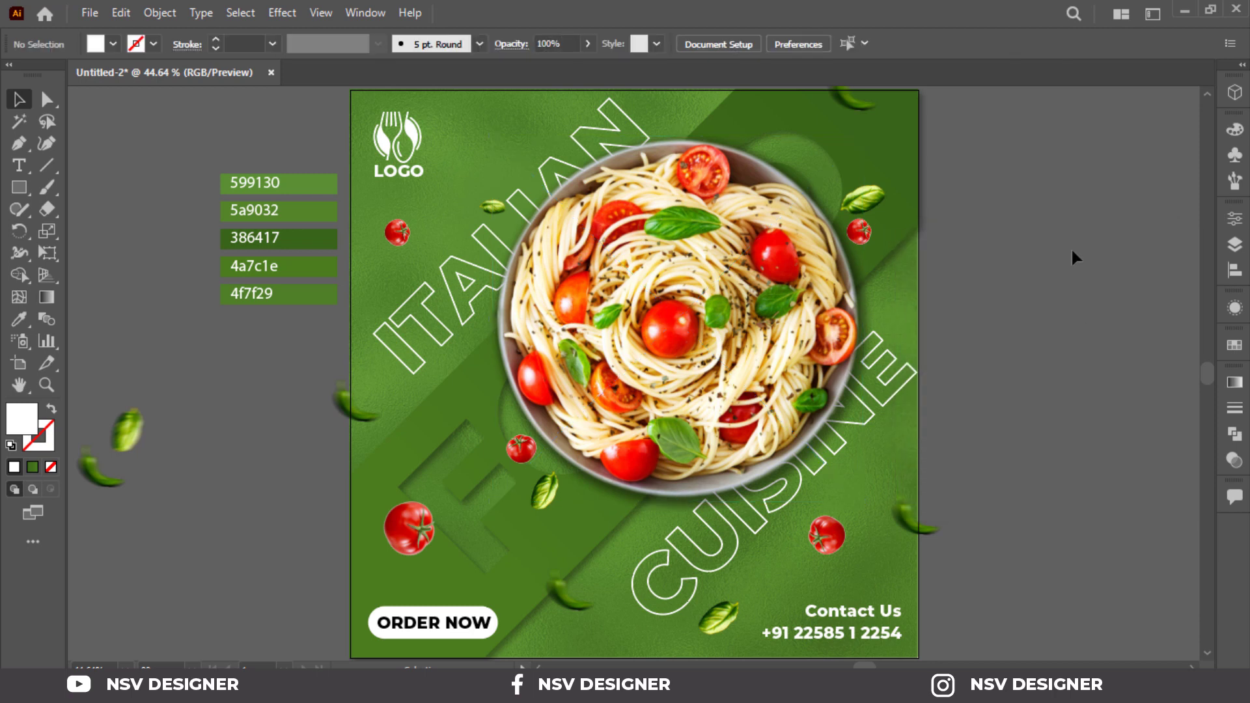
Delete the colour code swatches and the spare ingredient images beside the artboard
{"action": "left_click_drag", "start_coordinate": [210, 182], "coordinate": [112, 515]}
{"action": "key", "text": "Delete"}
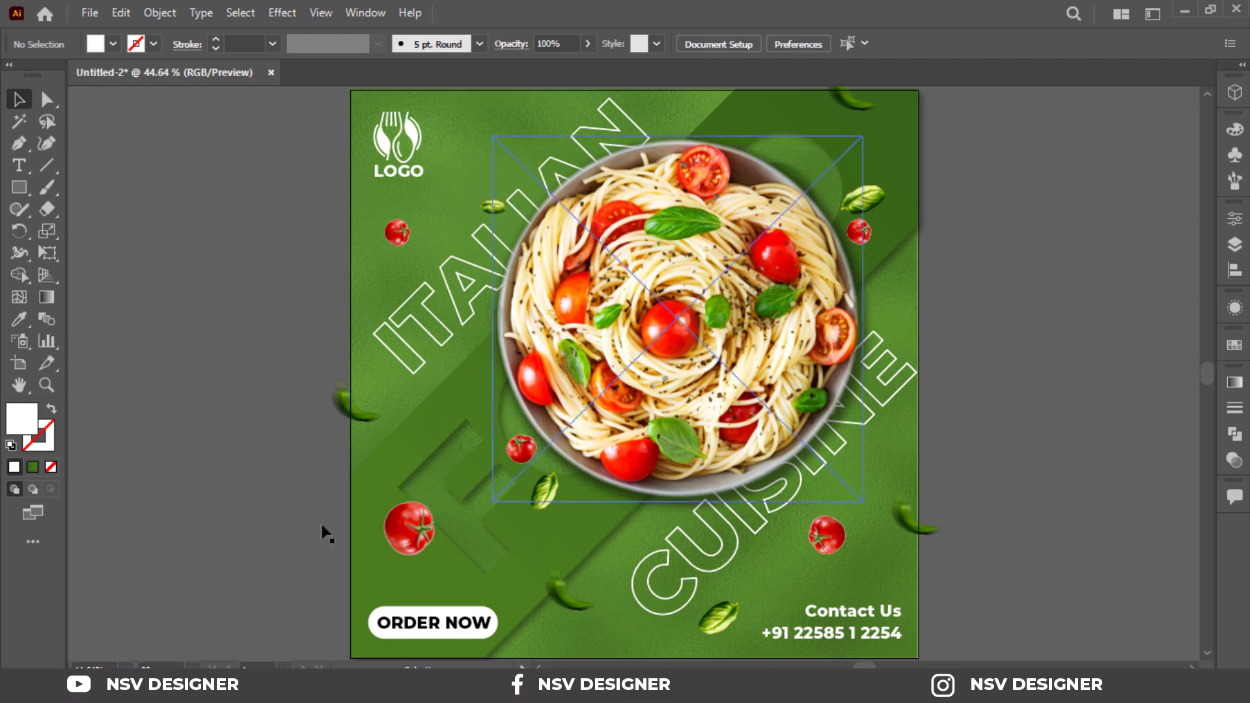